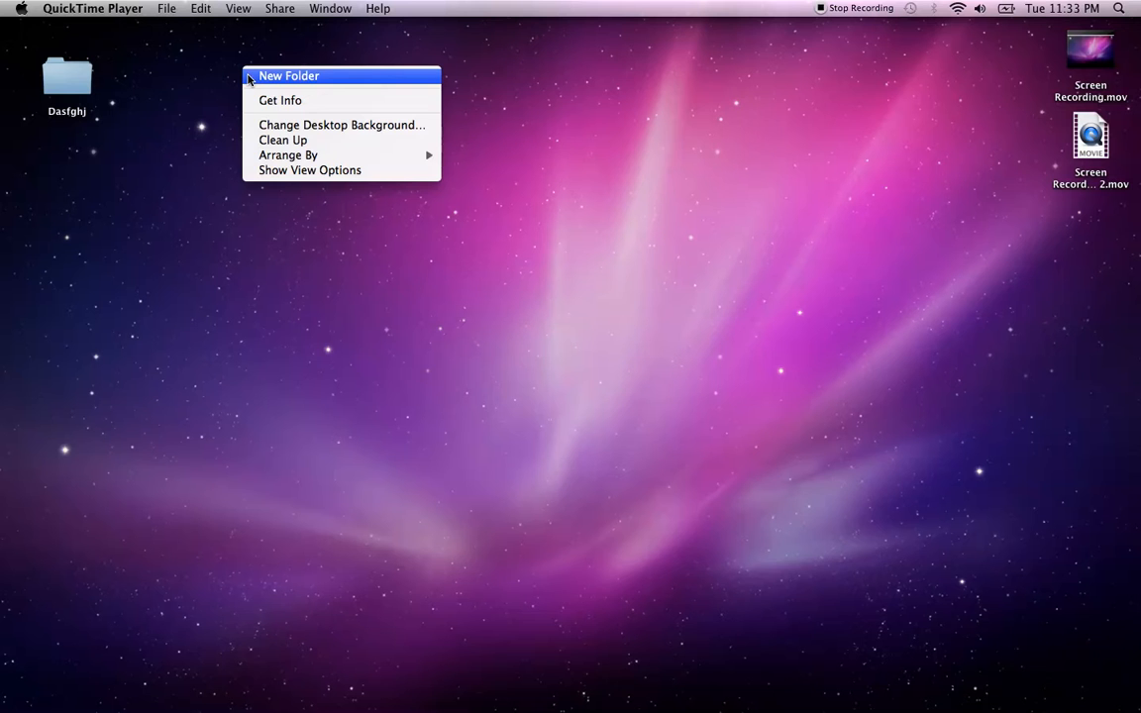
# Create a new desktop folder and rename it 'server' through Get Info
pyautogui.click(250, 78)
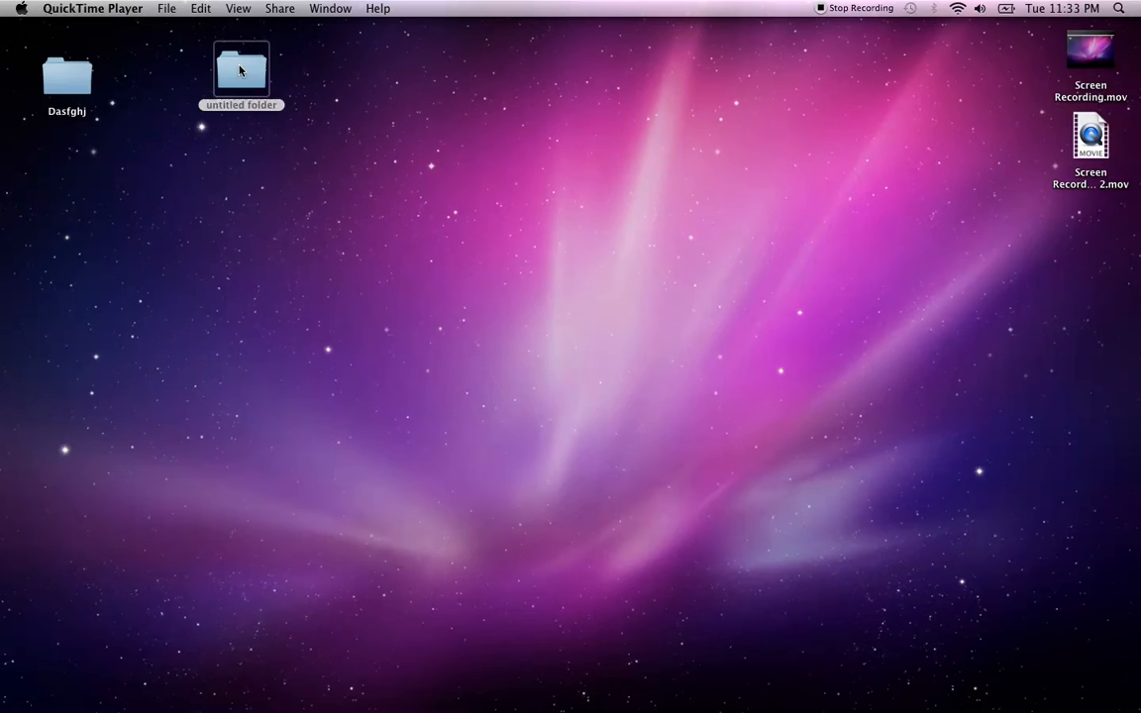
pyautogui.rightClick(240, 70)
pyautogui.click(267, 122)
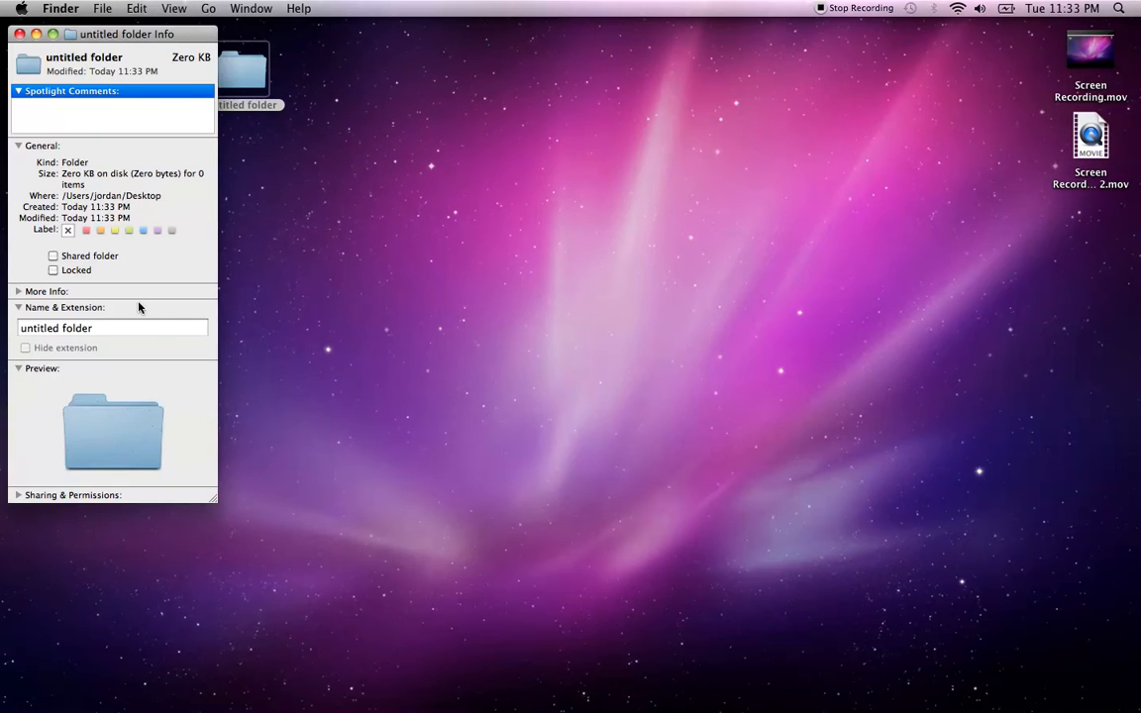
pyautogui.tripleClick(125, 327)
pyautogui.write('server')
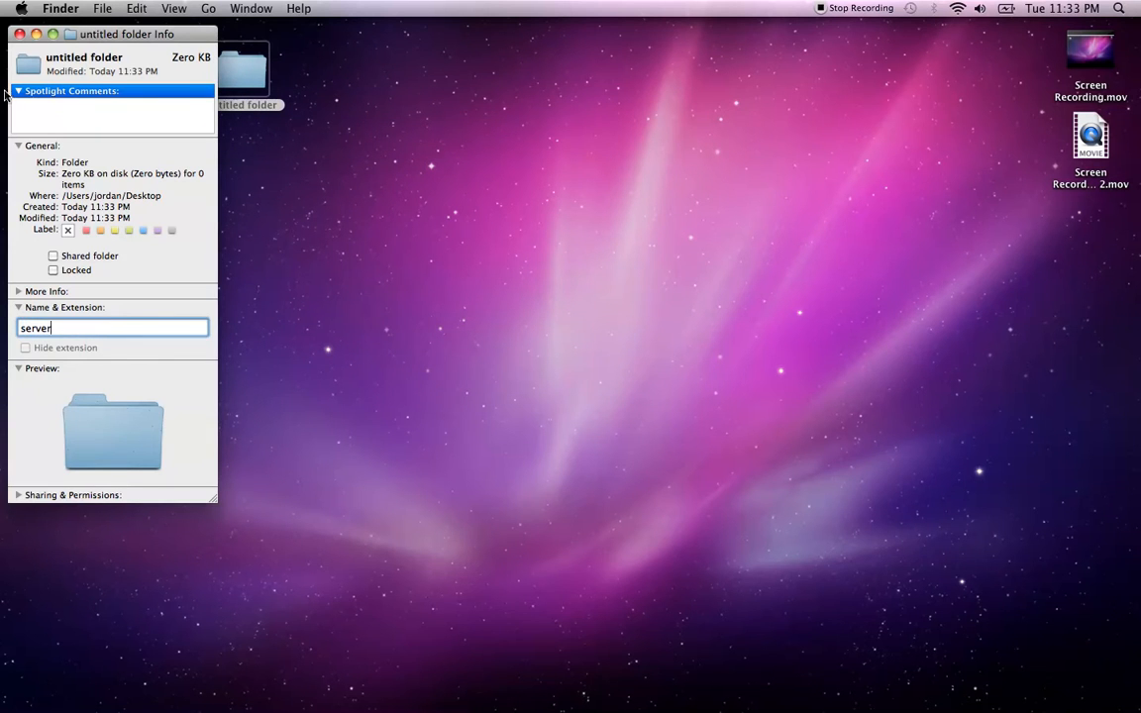
pyautogui.click(19, 34)
# Move the server folder to the desktop centre and open it
pyautogui.moveTo(247, 81); pyautogui.dragTo(505, 186)
pyautogui.click(360, 207)
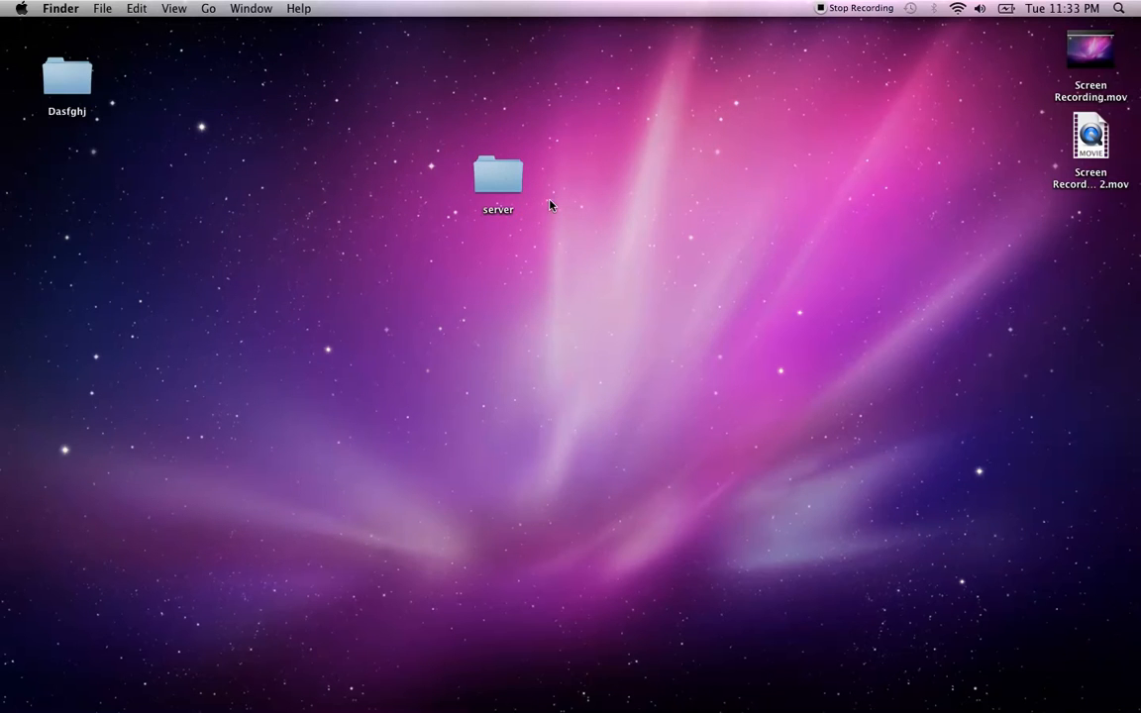
pyautogui.doubleClick(508, 173)
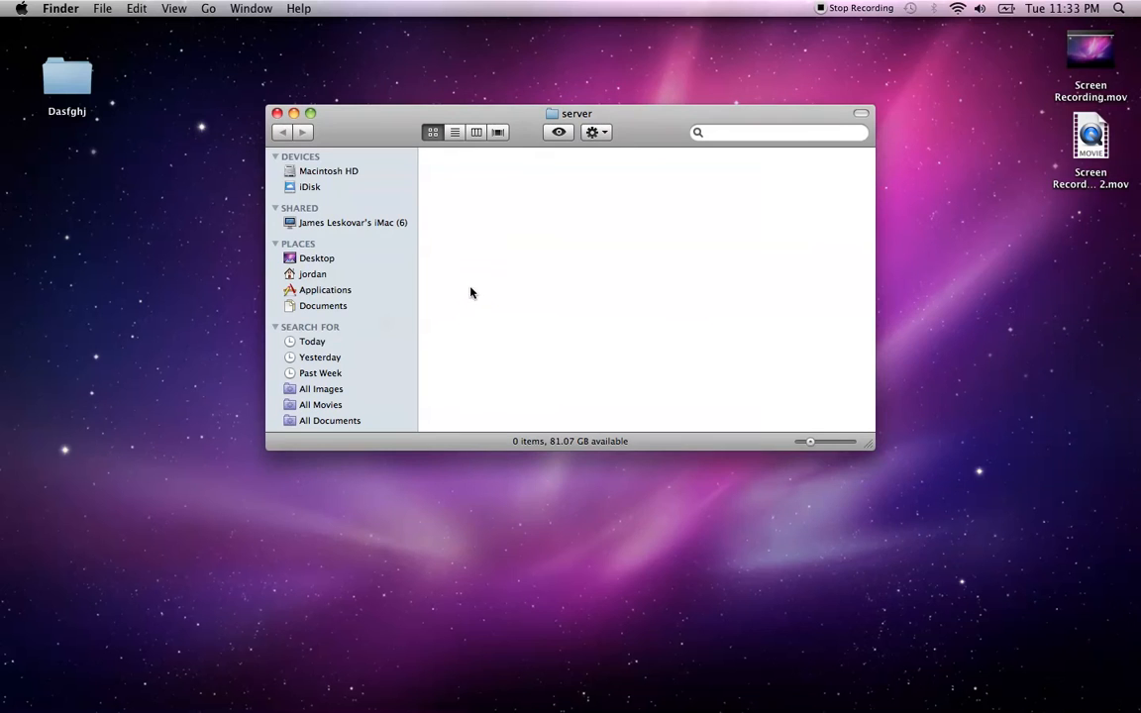
# Launch TextEdit from Spotlight with 'text', then restore the minimized Minecraft Wiki window
pyautogui.click(1118, 10)
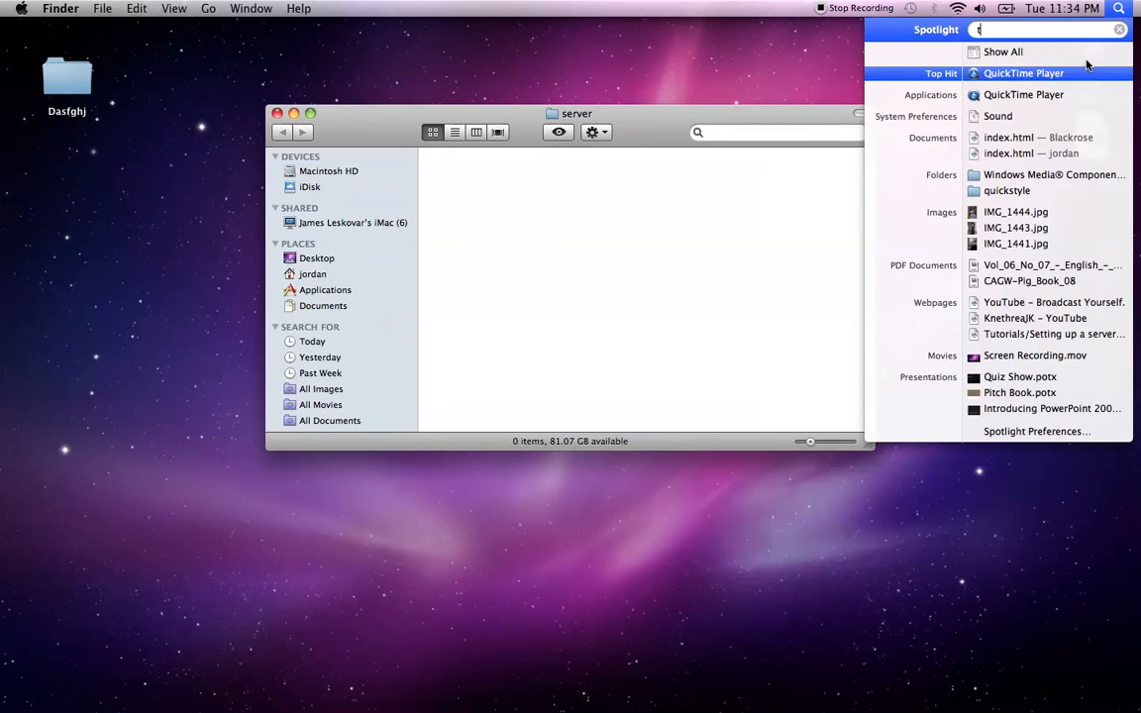
pyautogui.write('text')
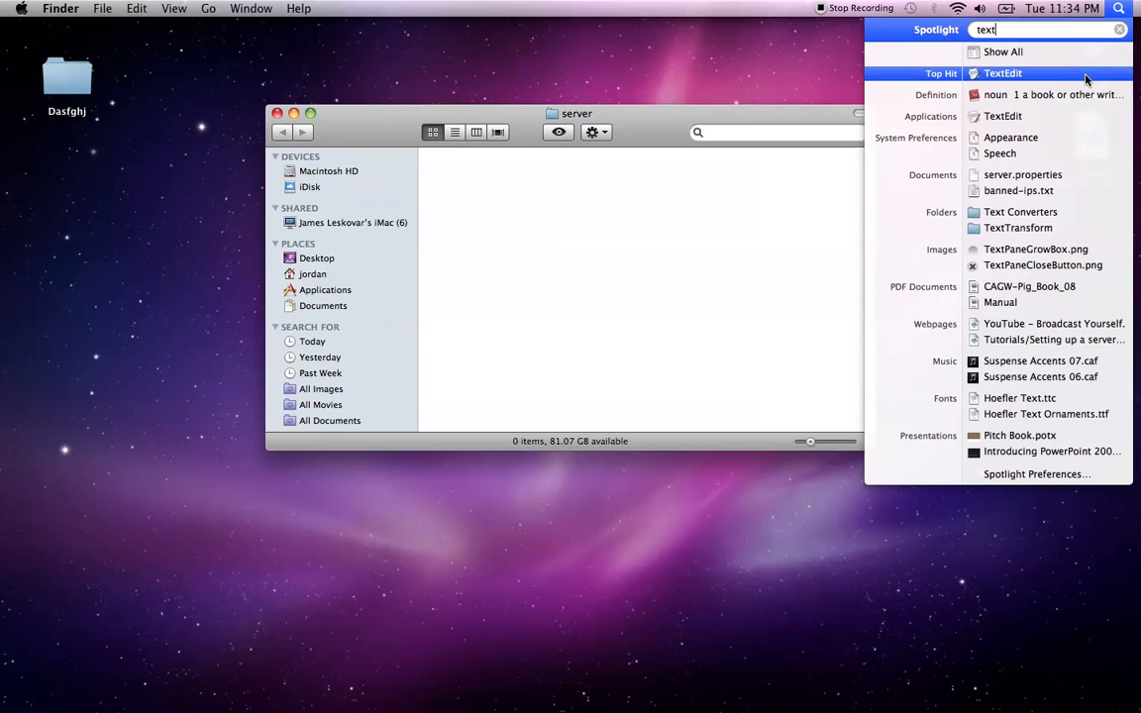
pyautogui.press('Return')
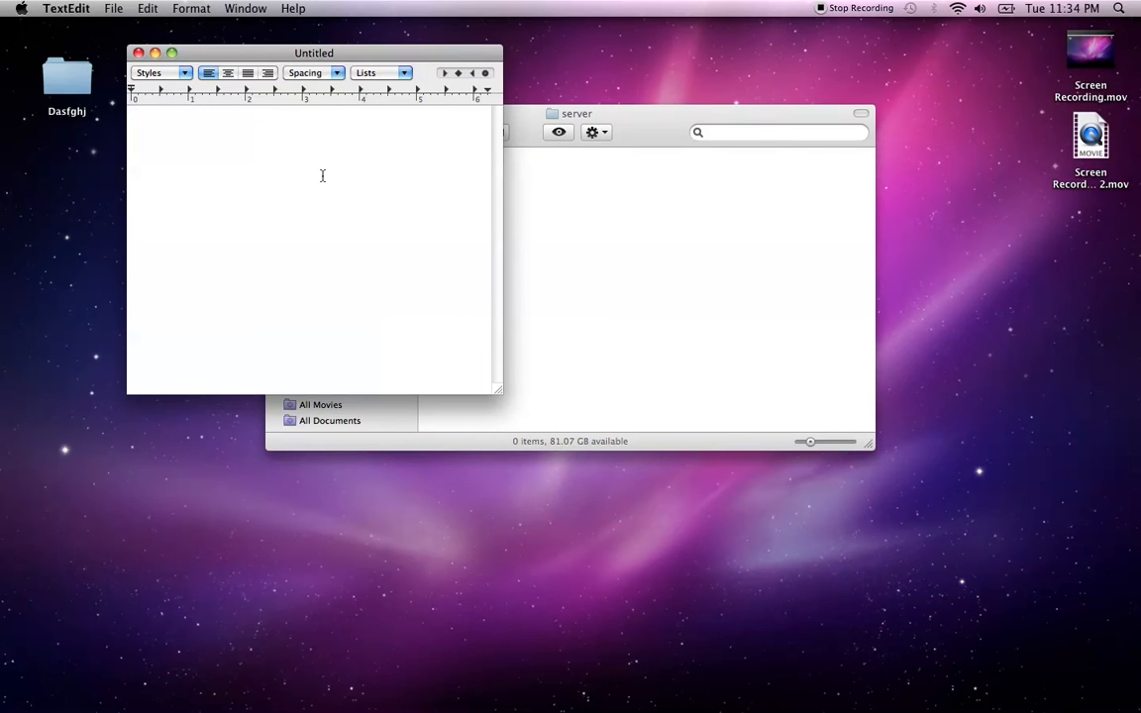
pyautogui.moveTo(637, 665)
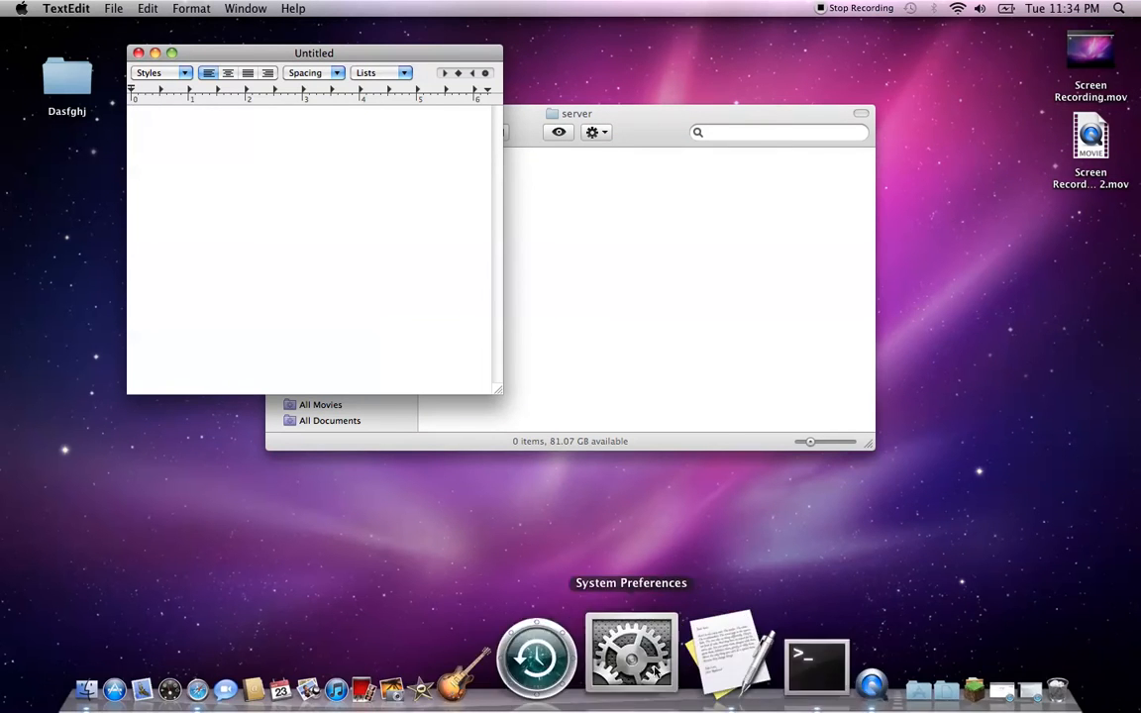
pyautogui.click(837, 660)
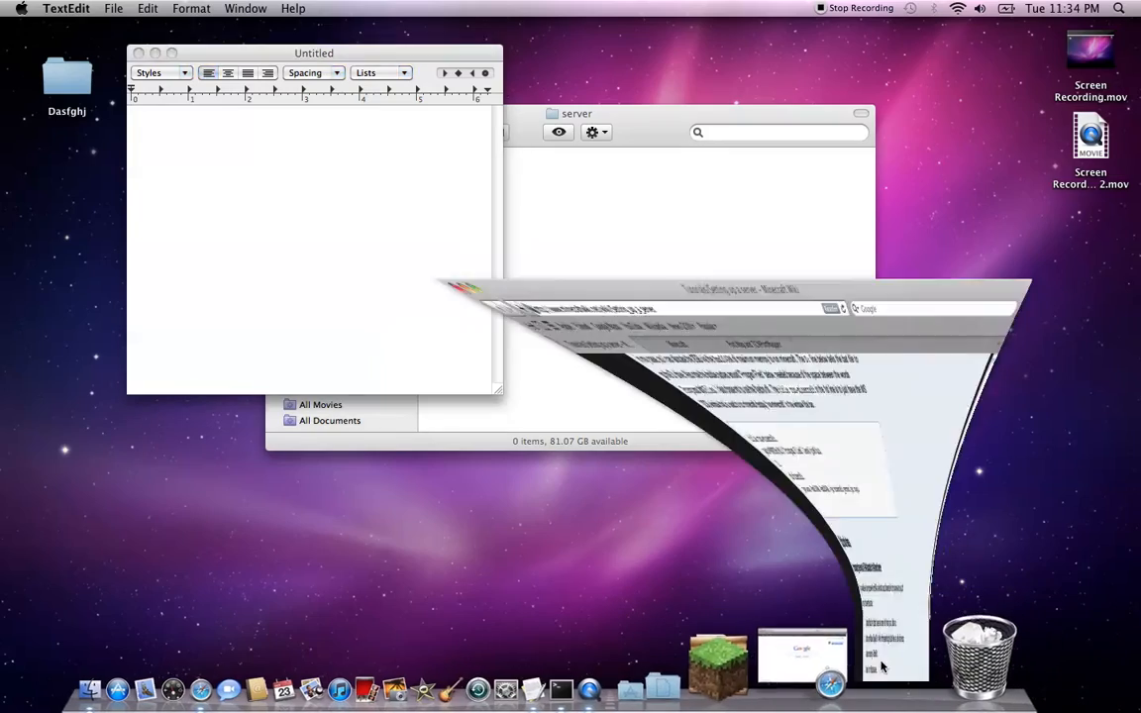
# Jump to wiki section 3.3, copy the three-line start script, and minimize Safari
pyautogui.scroll(15, 373, 366)
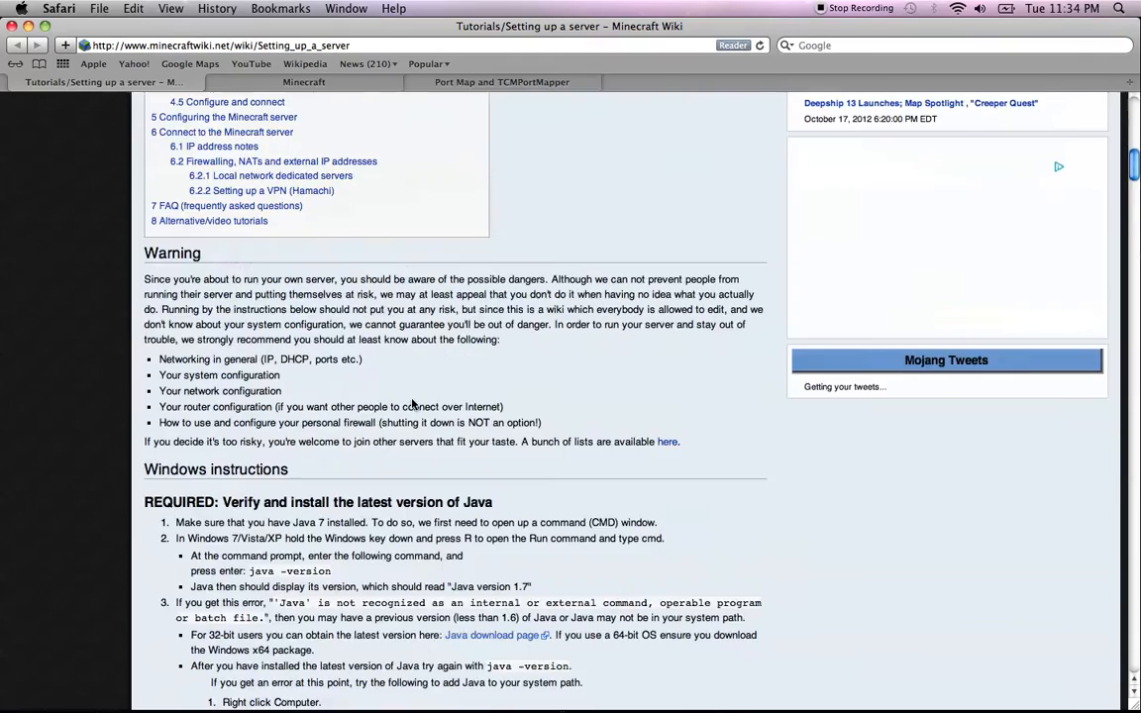
pyautogui.scroll(-2, 369, 327)
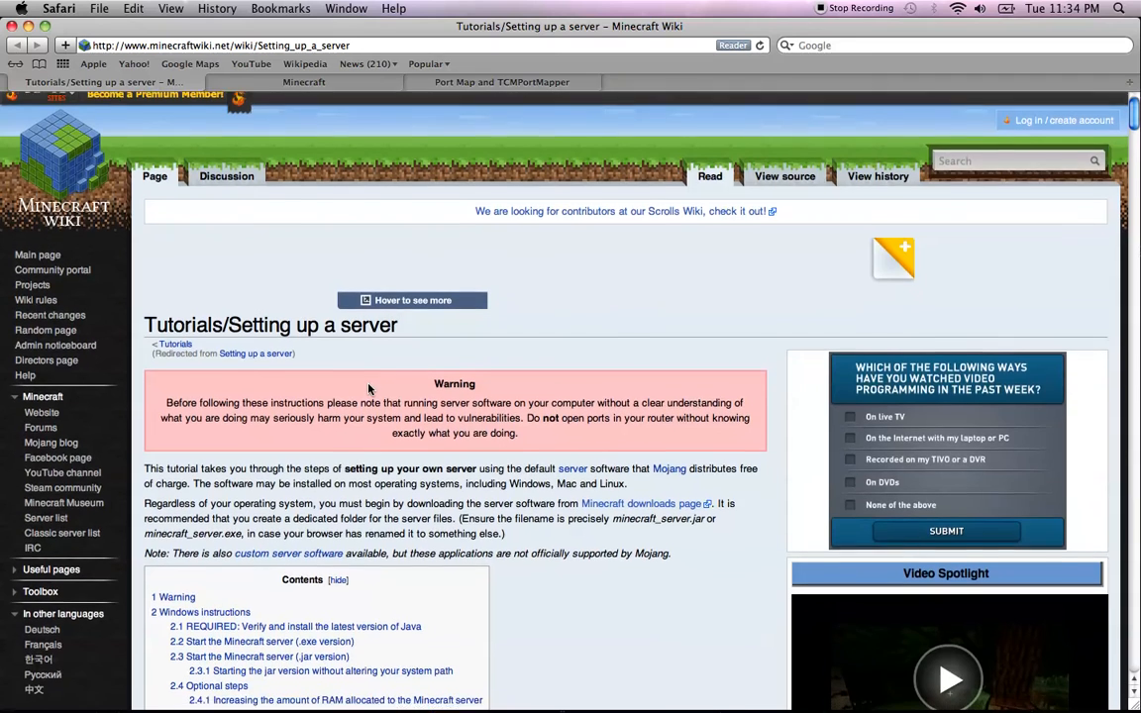
pyautogui.scroll(-10, 369, 388)
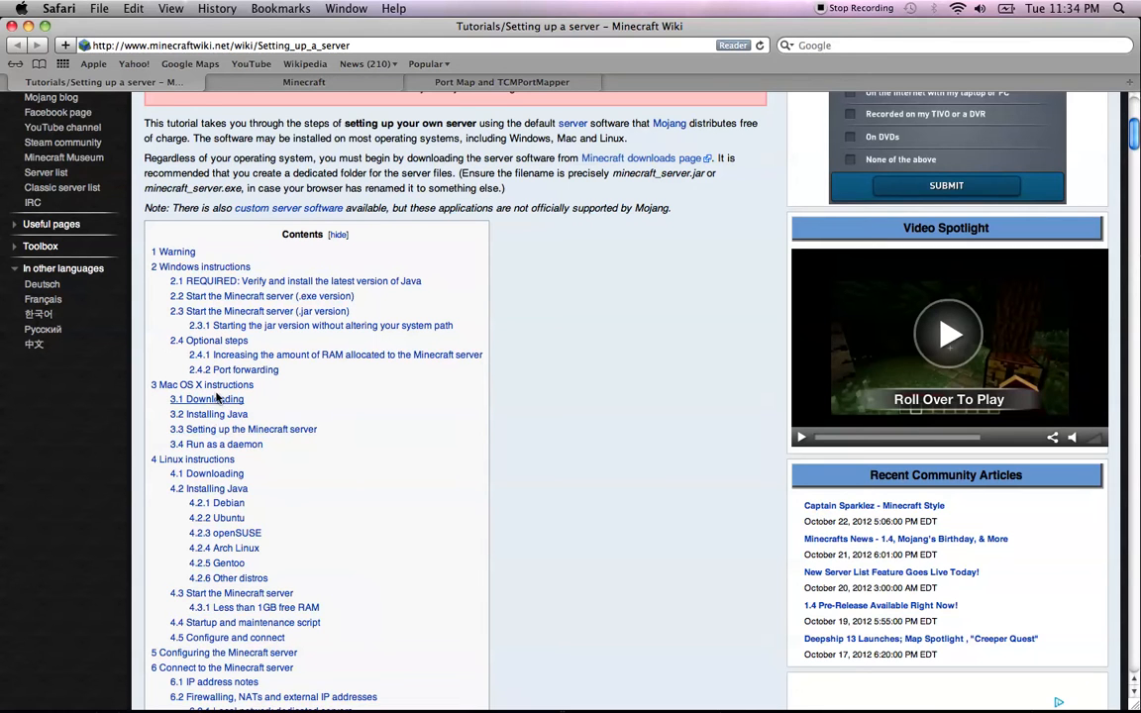
pyautogui.click(219, 428)
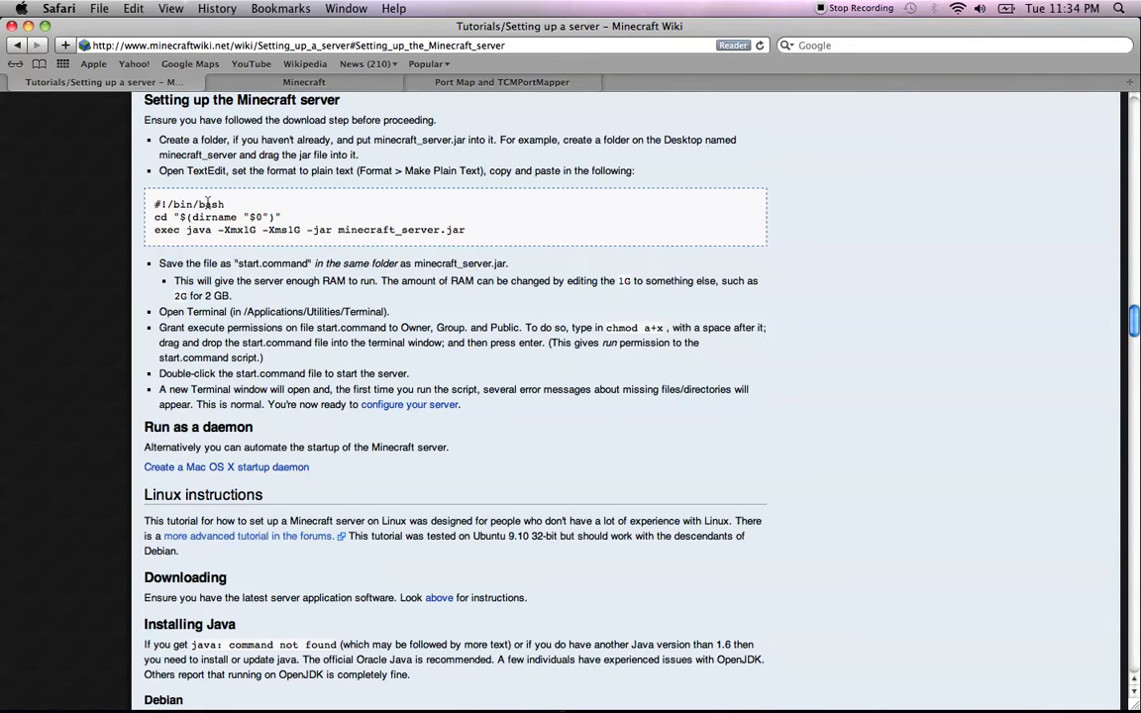
pyautogui.moveTo(150, 206); pyautogui.dragTo(424, 230)
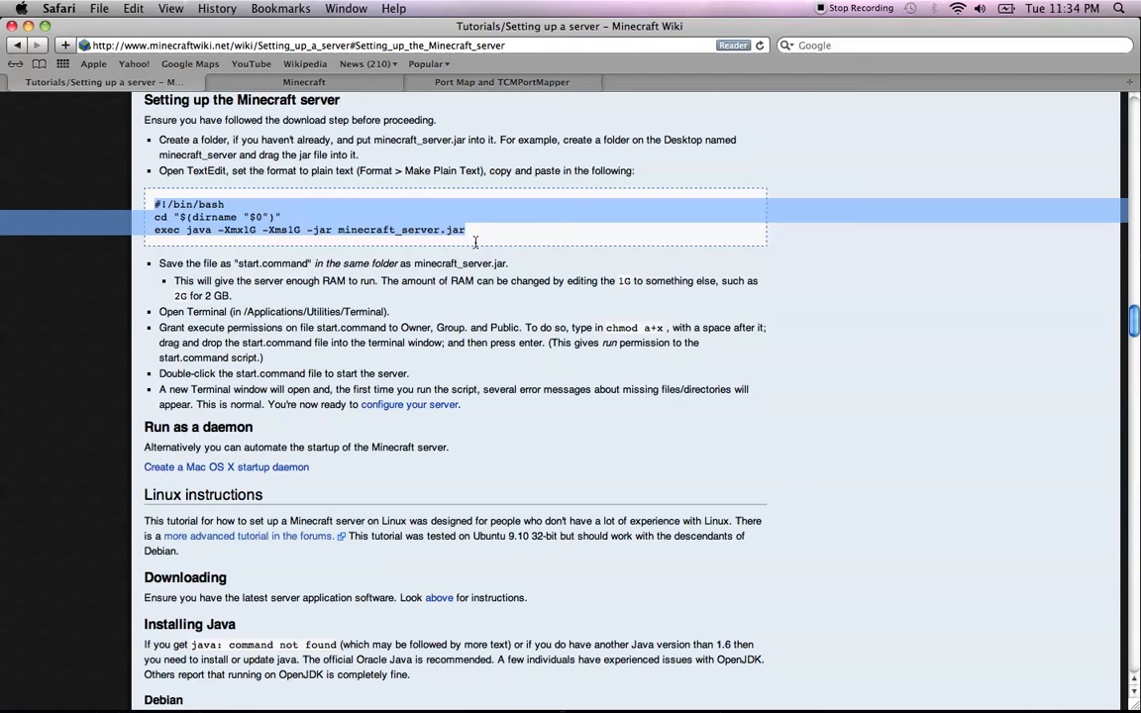
pyautogui.rightClick(420, 205)
pyautogui.click(415, 279)
pyautogui.moveTo(414, 698)
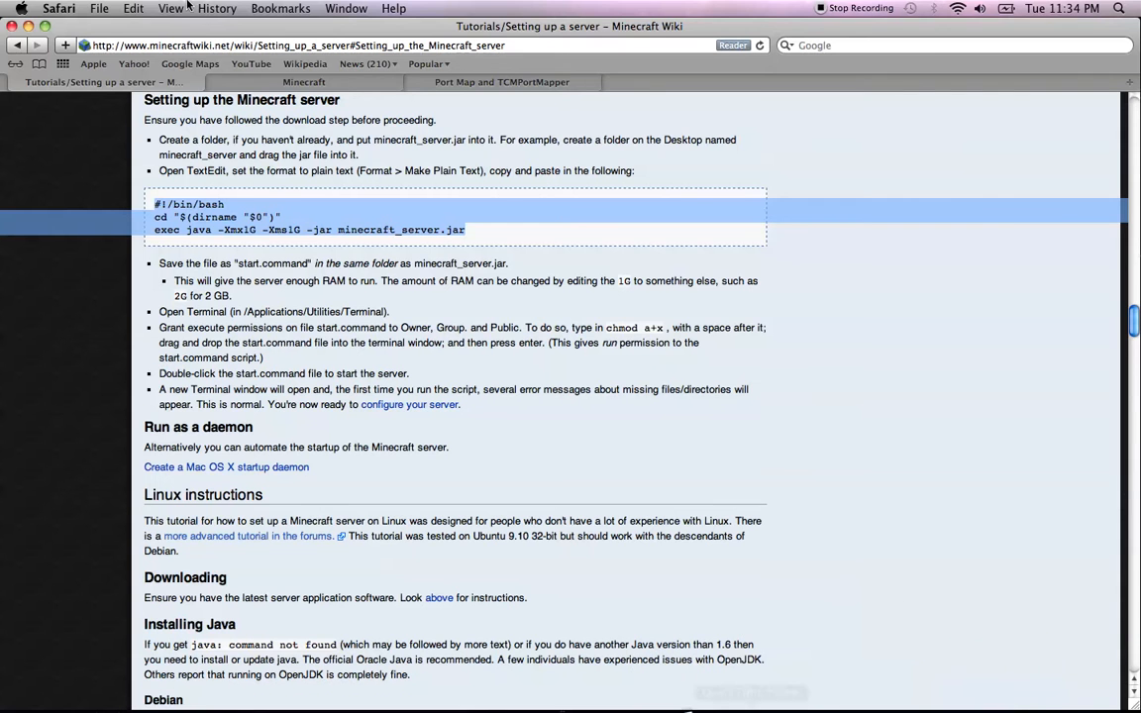
pyautogui.click(27, 26)
# Paste the start script into TextEdit and convert the document to plain text
pyautogui.click(299, 186)
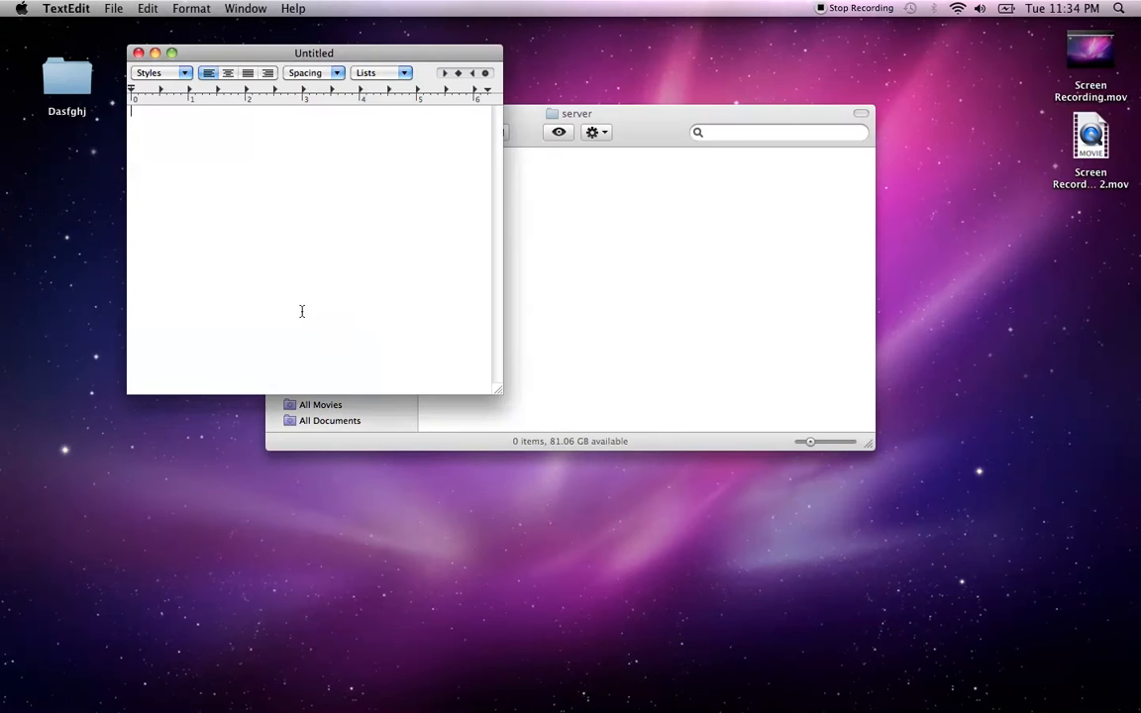
pyautogui.rightClick(214, 118)
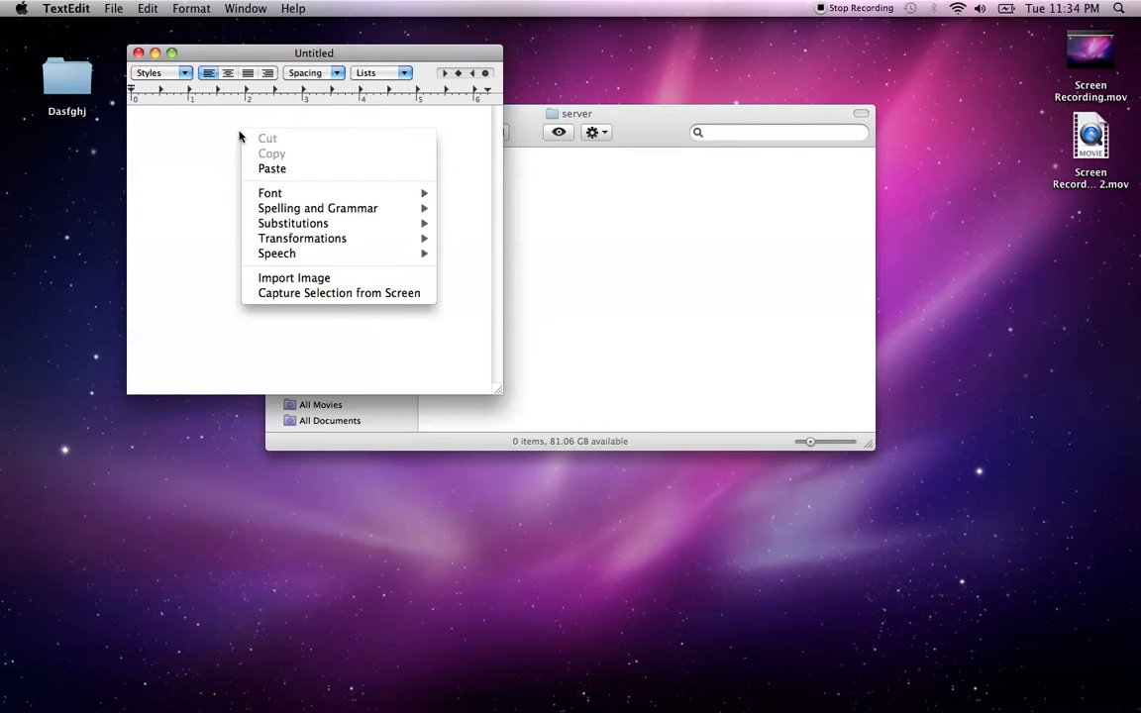
pyautogui.click(239, 154)
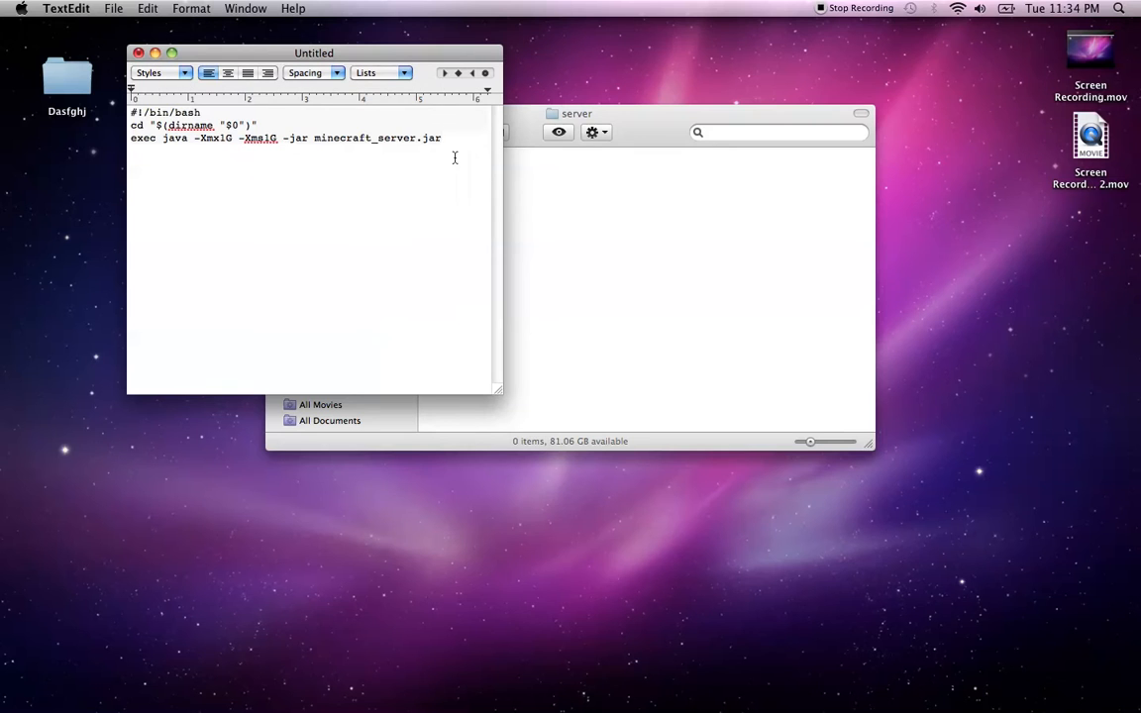
pyautogui.moveTo(469, 159); pyautogui.dragTo(158, 100)
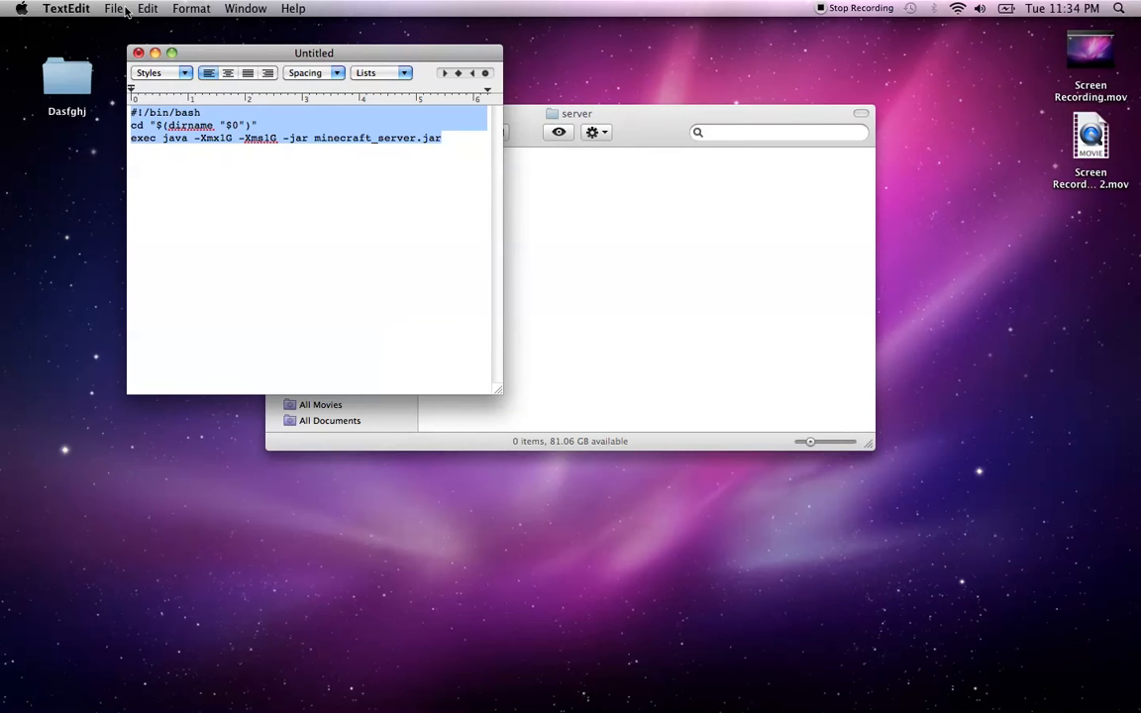
pyautogui.click(180, 10)
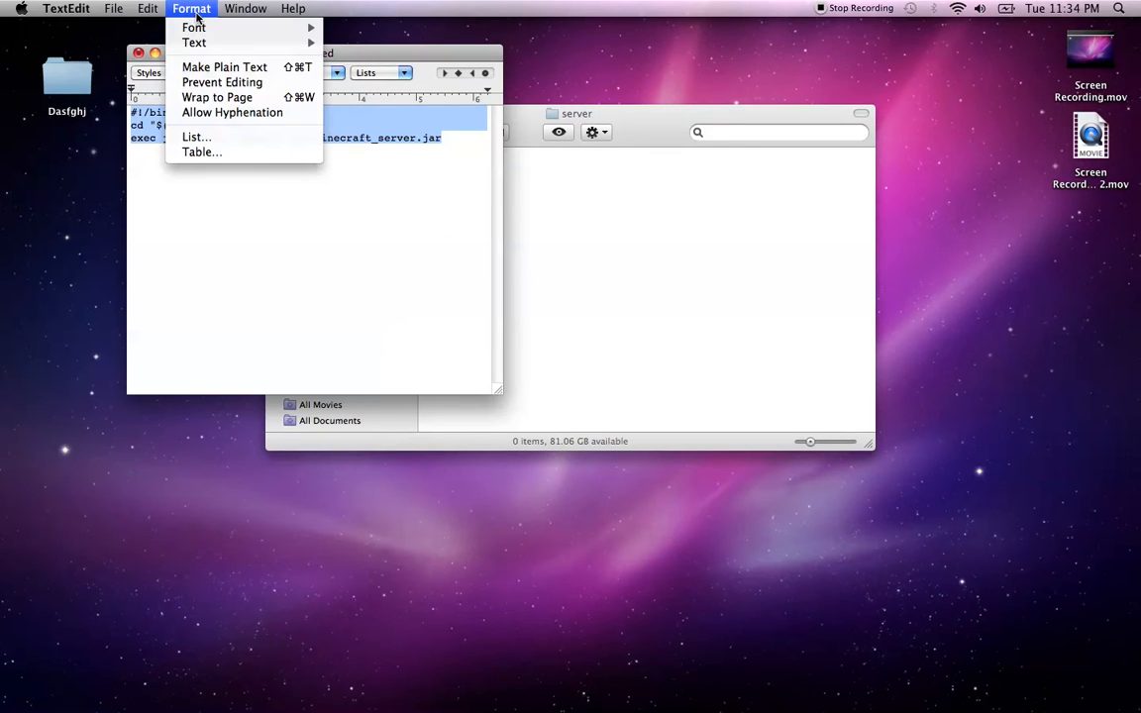
pyautogui.click(200, 68)
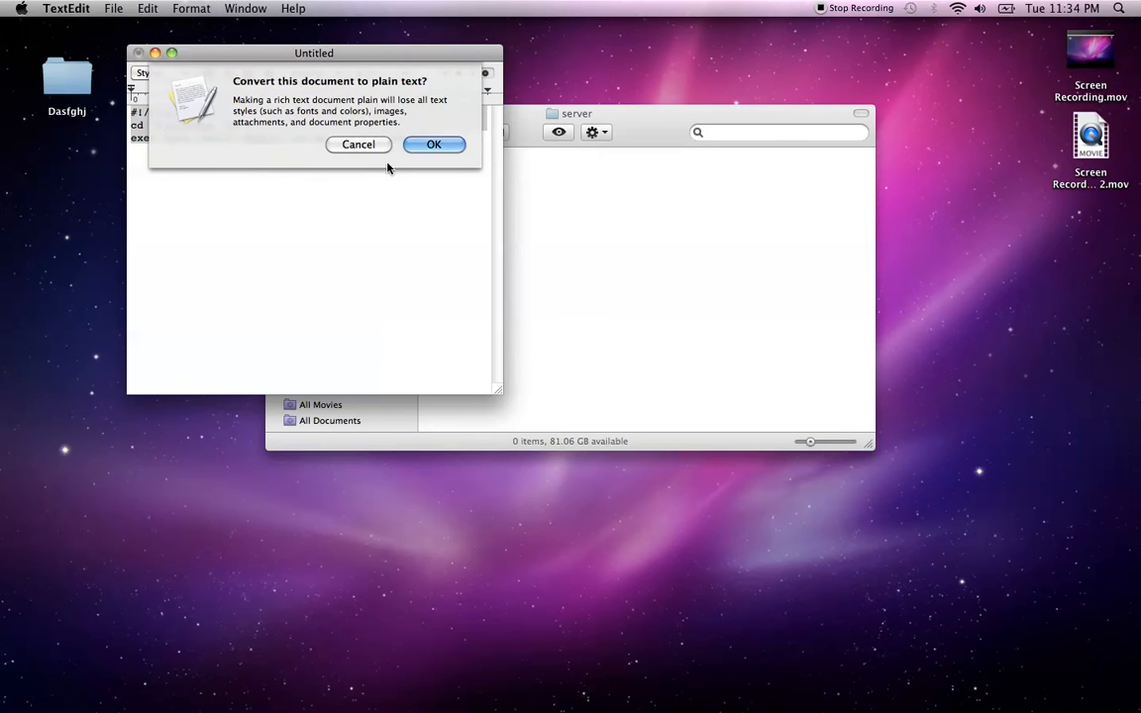
pyautogui.click(435, 137)
# Delete '_server' from the jar name so the script launches minecraft.jar
pyautogui.click(389, 139)
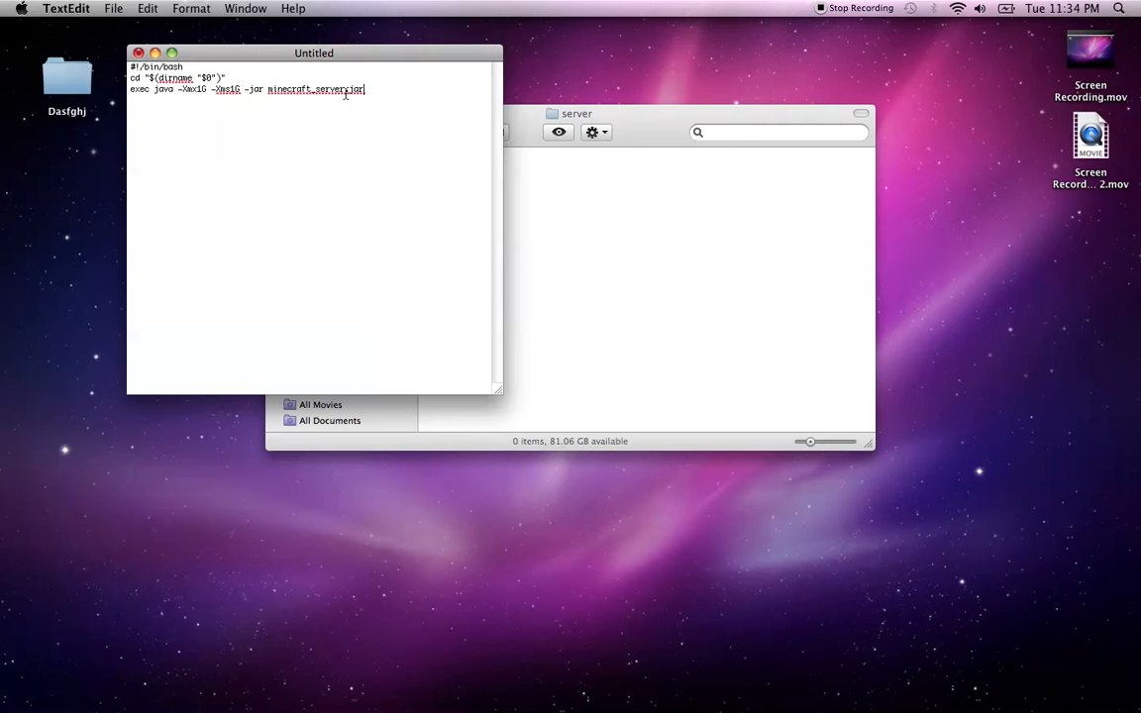
pyautogui.moveTo(345, 92); pyautogui.dragTo(314, 90)
pyautogui.press('BackSpace')
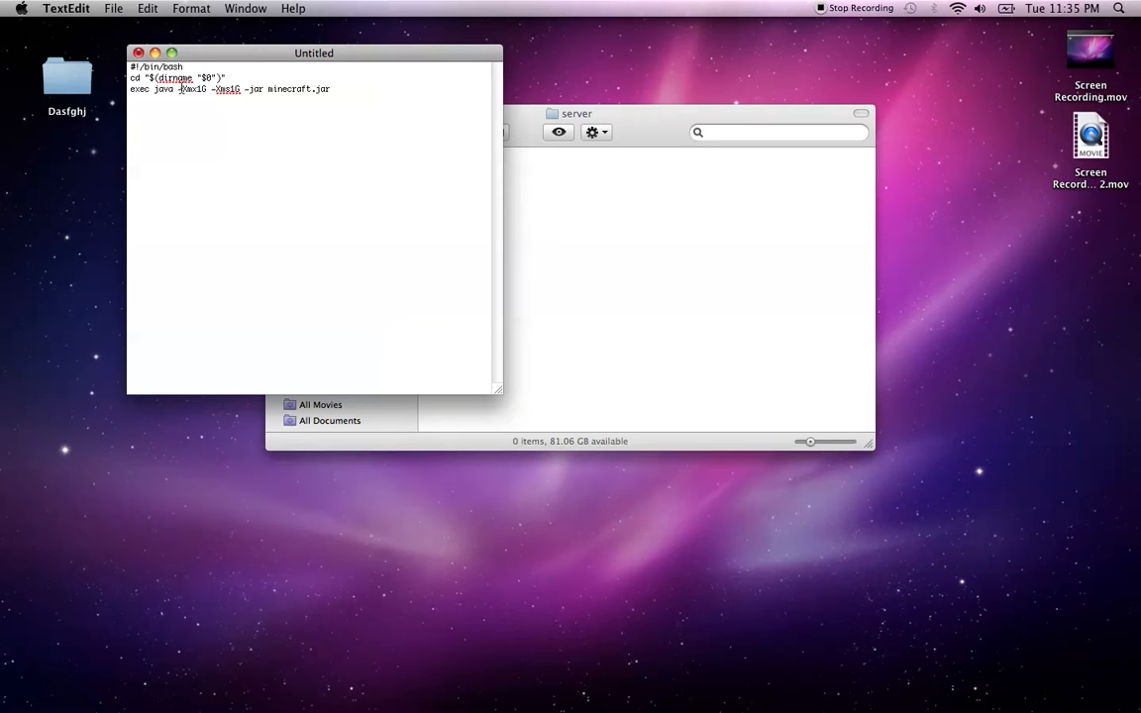
# Attempt to save the script as start.command in the server folder
pyautogui.click(103, 8)
pyautogui.click(116, 112)
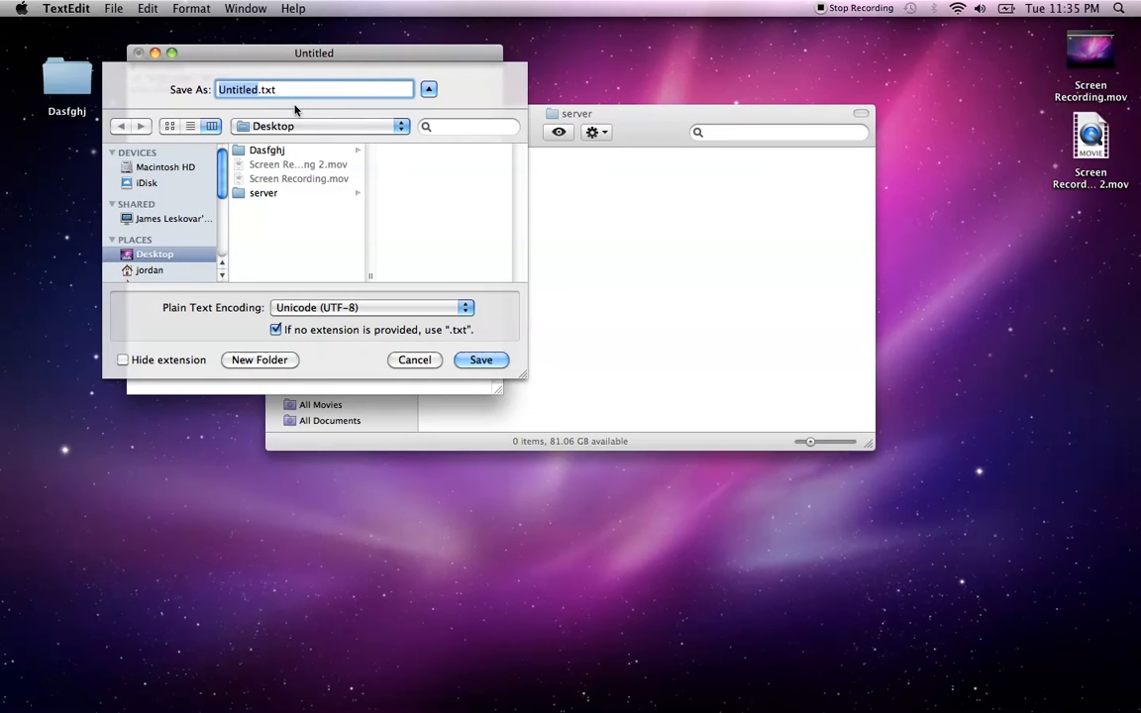
pyautogui.moveTo(294, 92); pyautogui.dragTo(73, 64)
pyautogui.write('s')
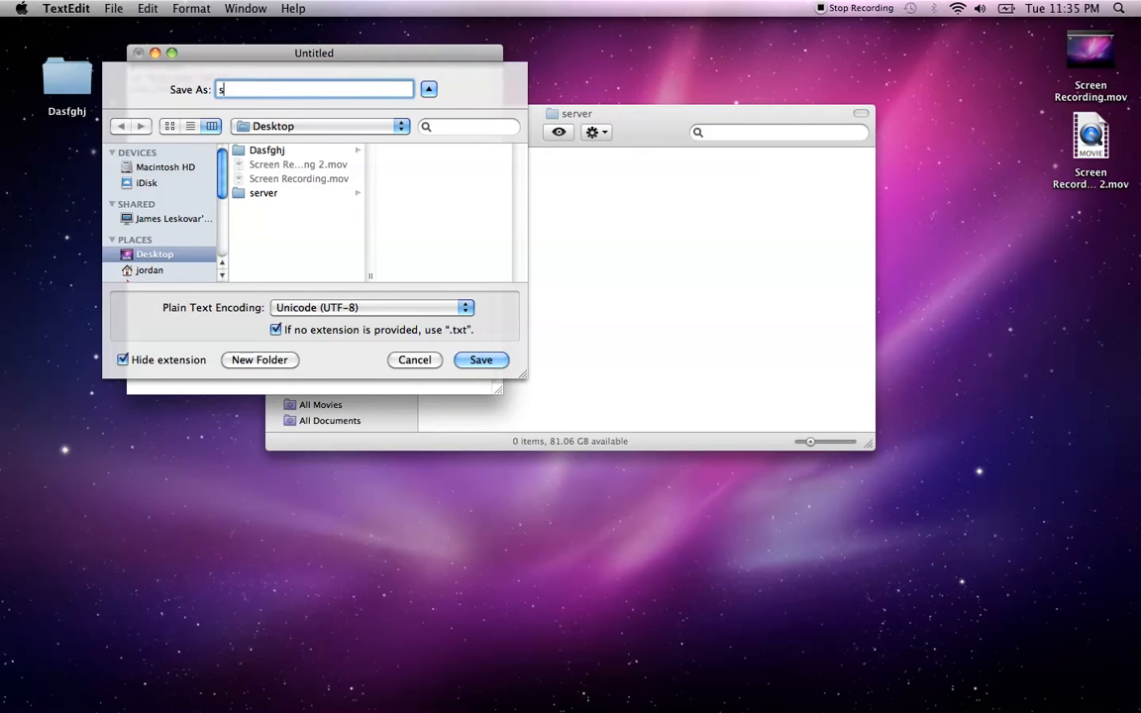
pyautogui.write('tart.command')
pyautogui.click(290, 193)
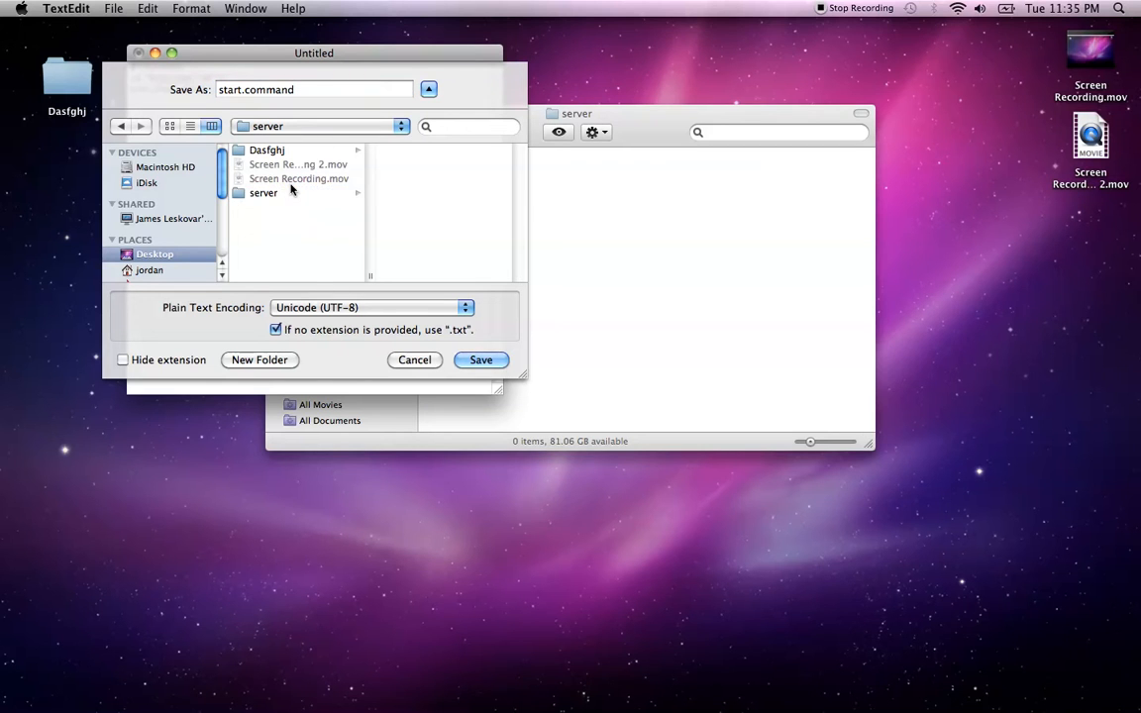
pyautogui.click(277, 178)
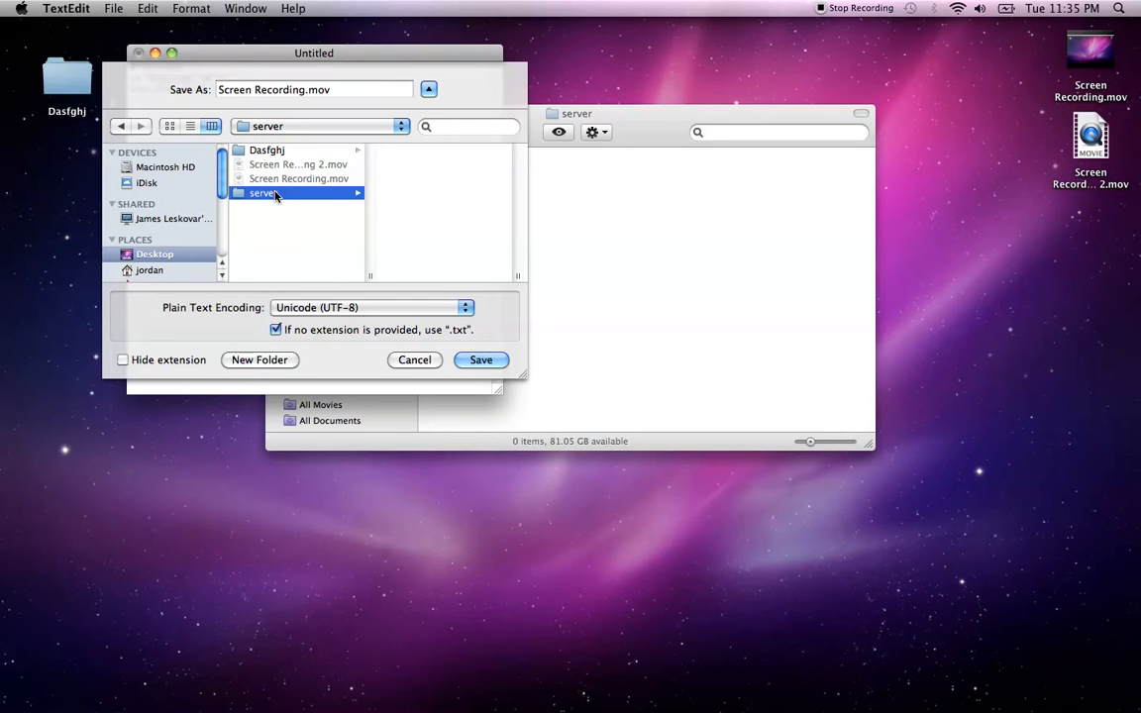
pyautogui.click(495, 361)
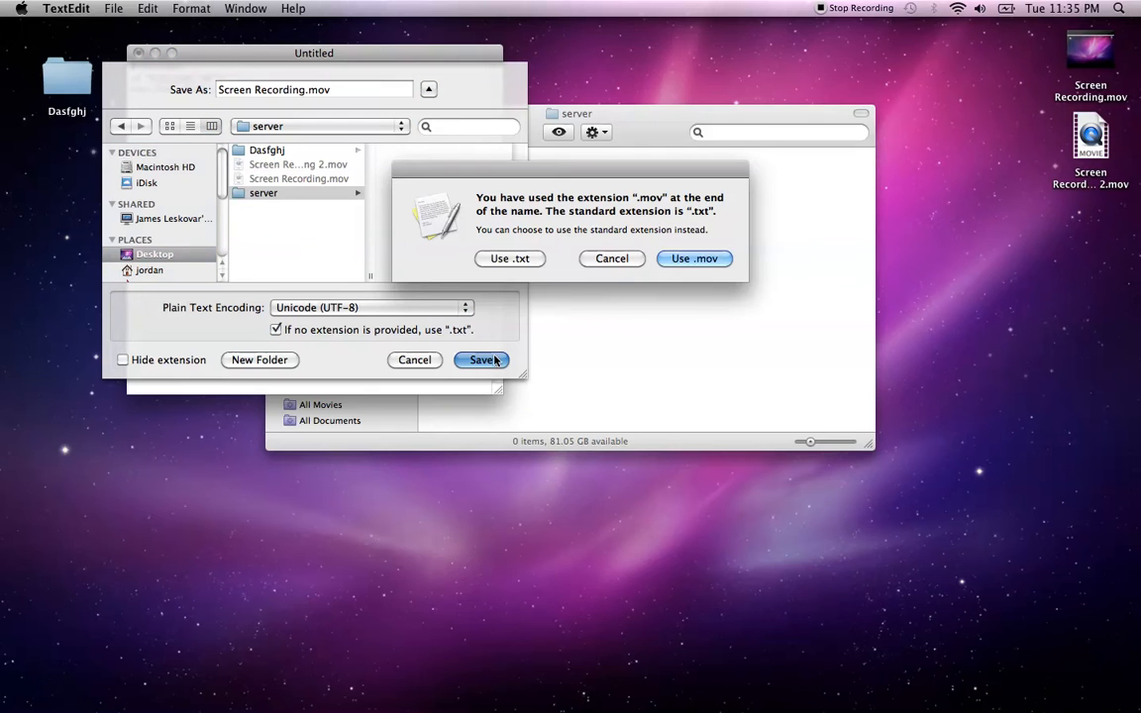
# Dismiss the .mov extension warning and cancel the save
pyautogui.click(608, 261)
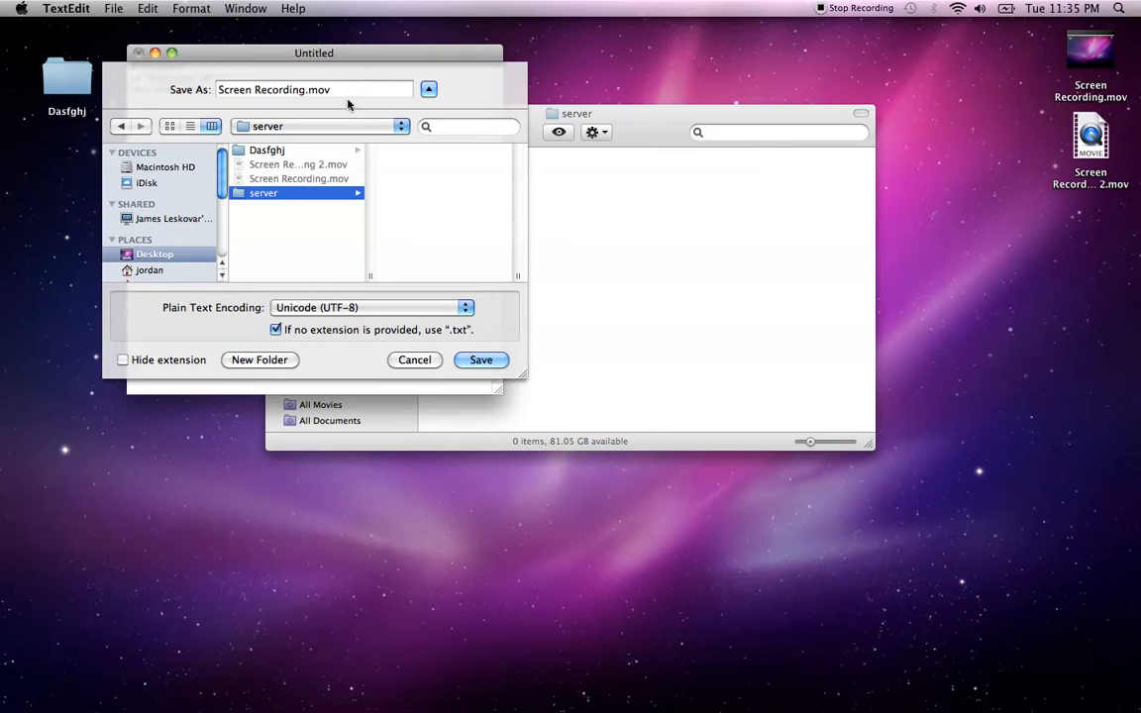
pyautogui.click(345, 90)
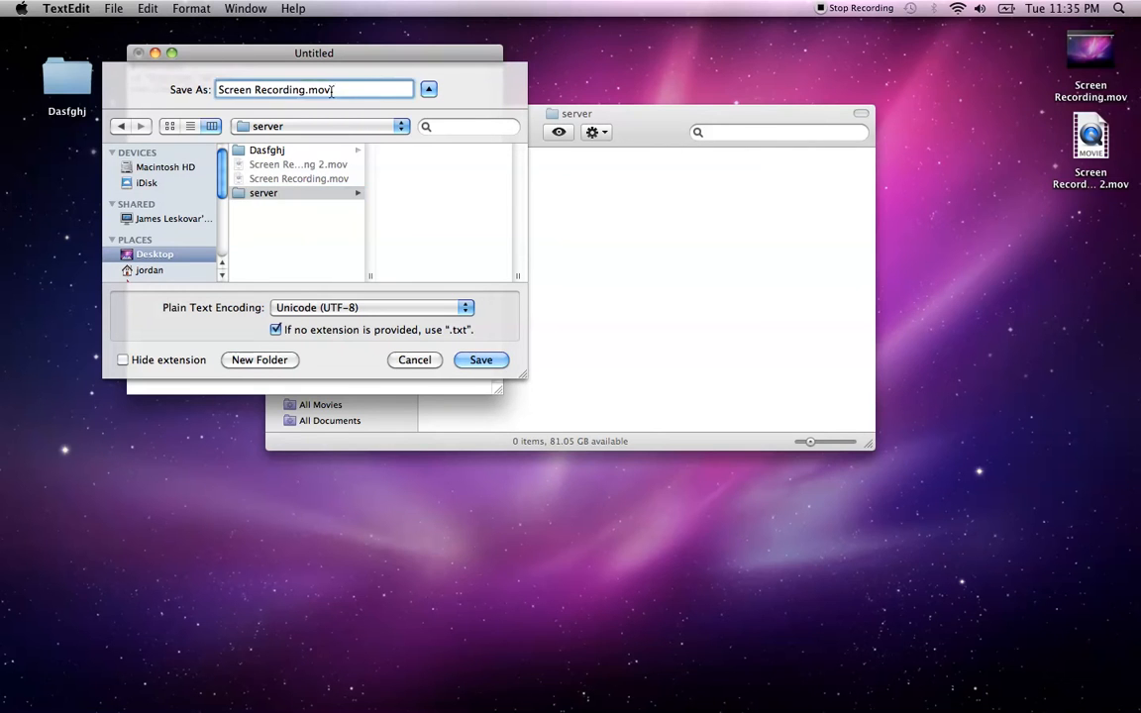
pyautogui.moveTo(346, 90); pyautogui.dragTo(139, 83)
pyautogui.click(415, 360)
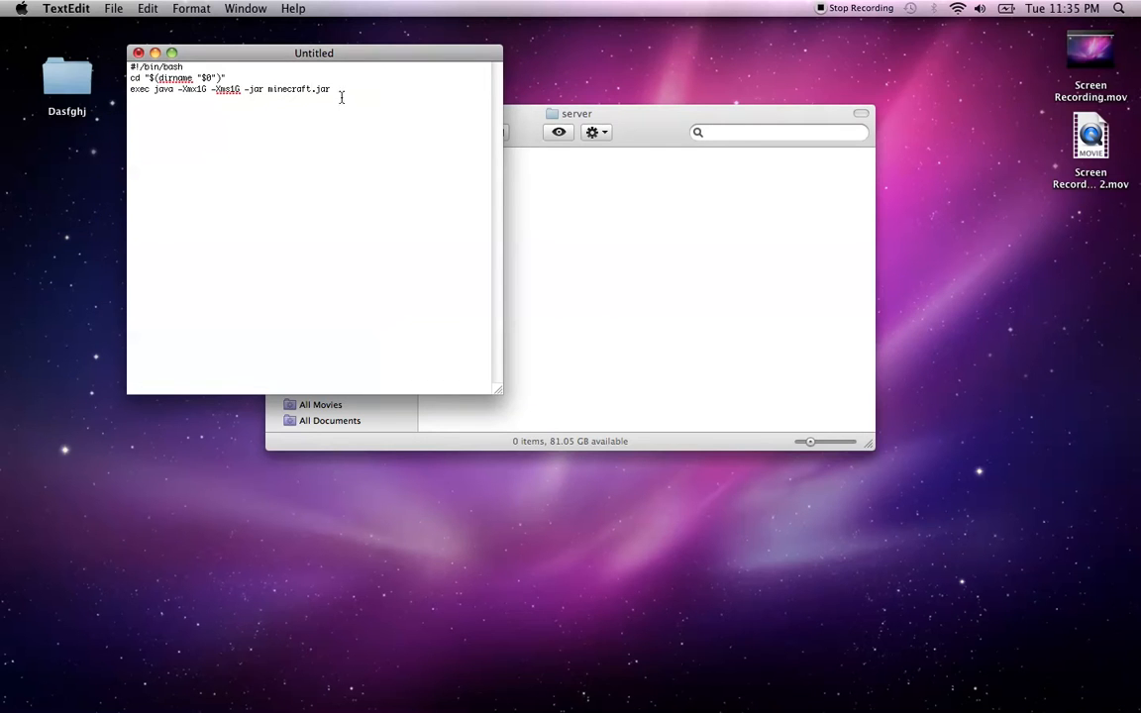
# Save As 'start.command' into the server folder, then close the TextEdit window
pyautogui.moveTo(389, 103); pyautogui.dragTo(30, 26)
pyautogui.click(117, 9)
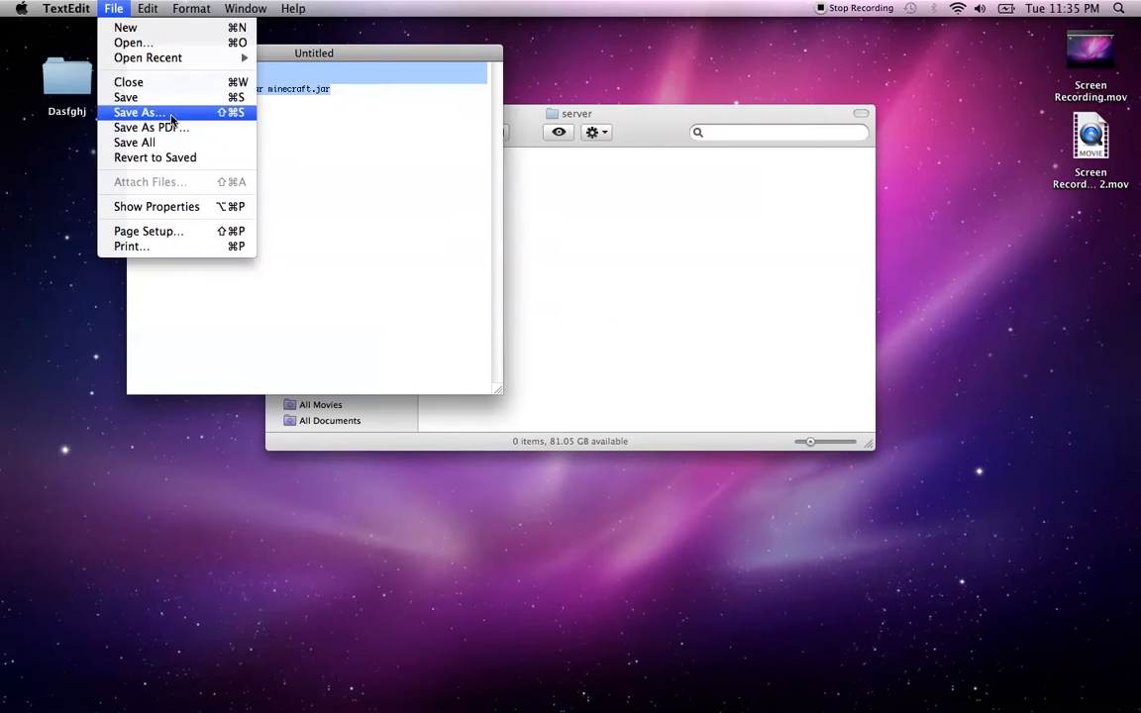
pyautogui.click(145, 113)
pyautogui.moveTo(284, 91); pyautogui.dragTo(78, 85)
pyautogui.write('start.command')
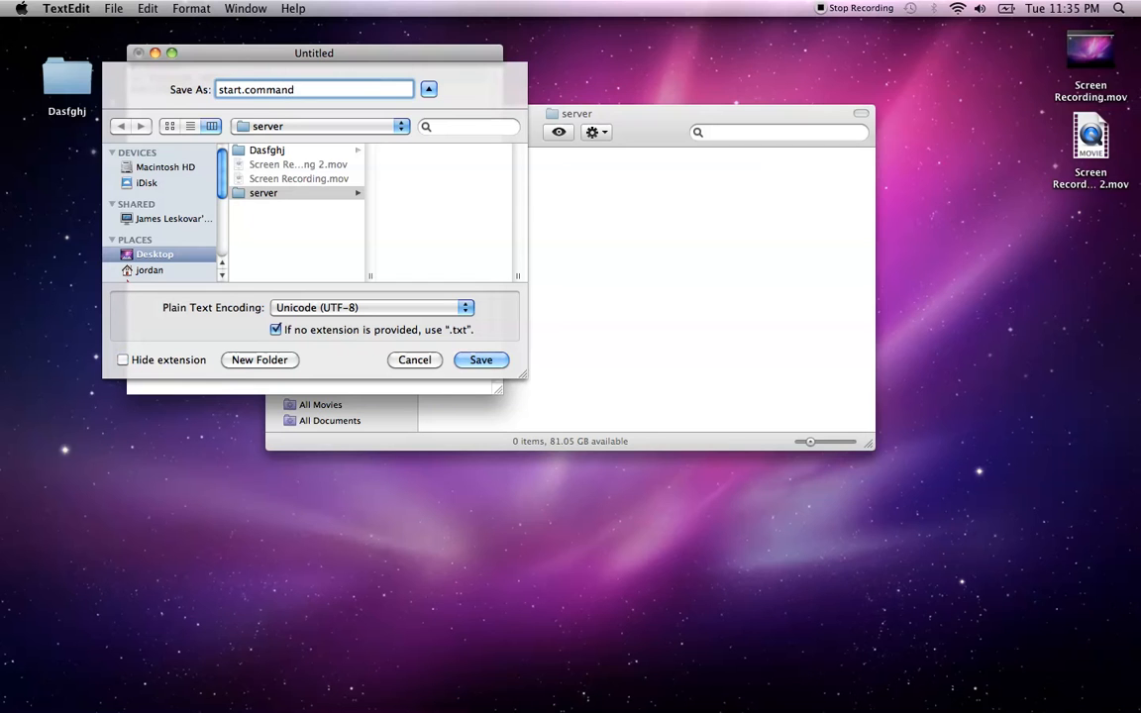
pyautogui.click(245, 193)
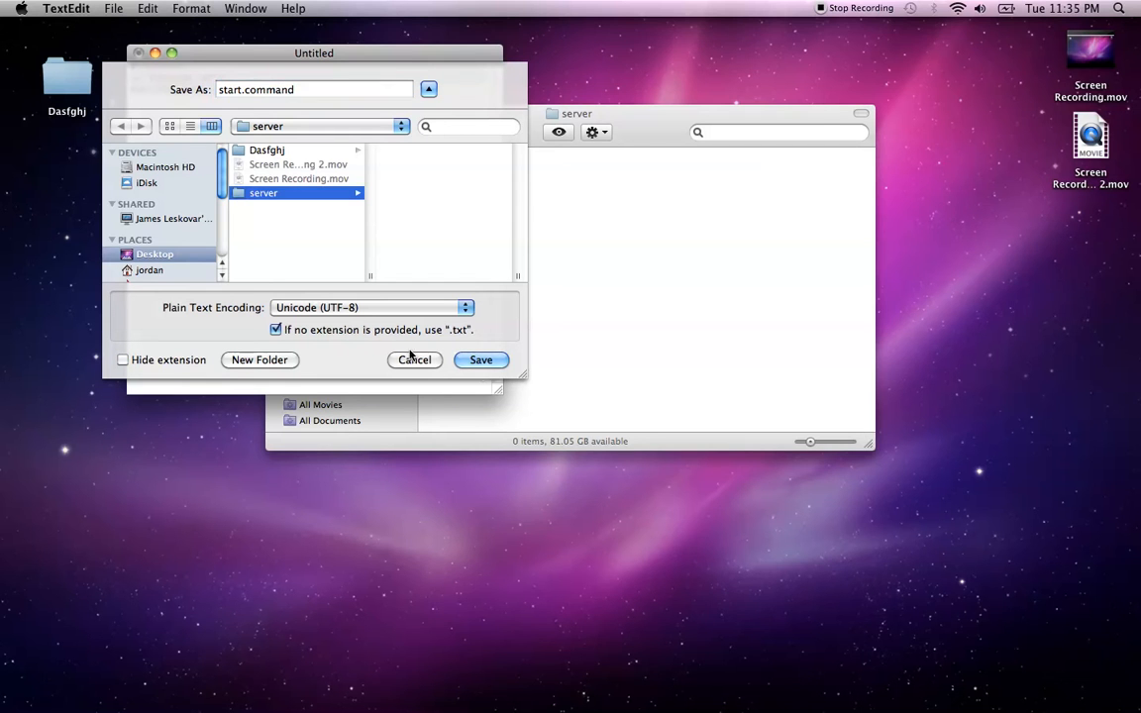
pyautogui.click(494, 363)
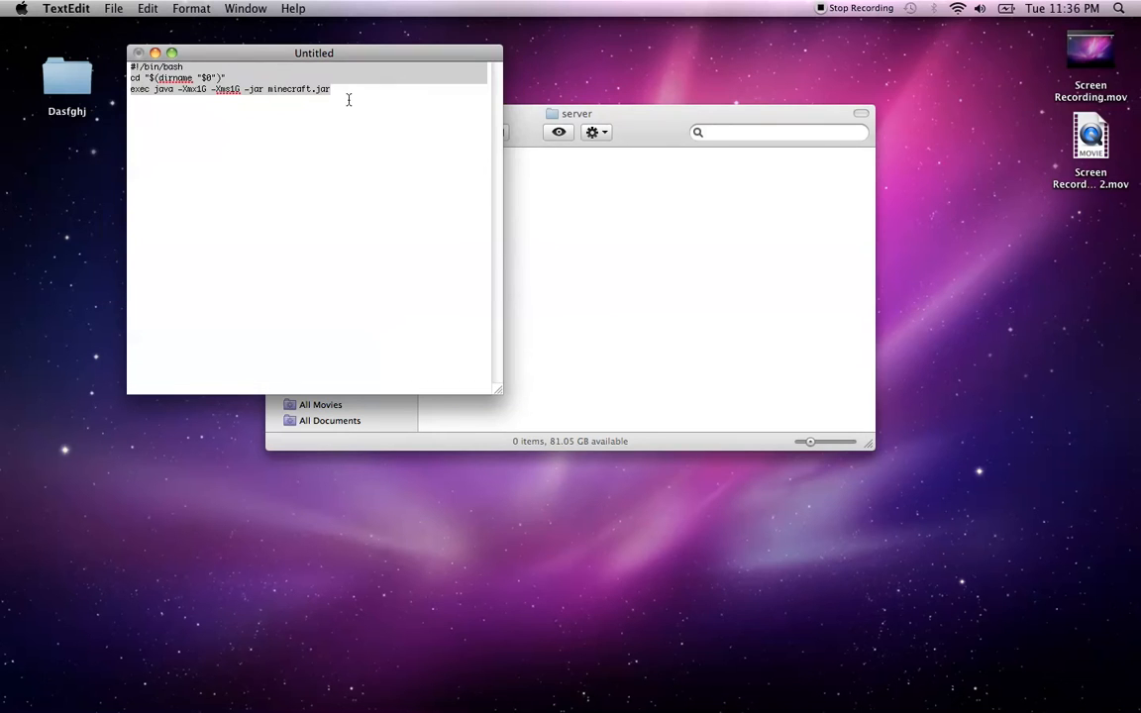
pyautogui.moveTo(190, 52); pyautogui.dragTo(82, 109)
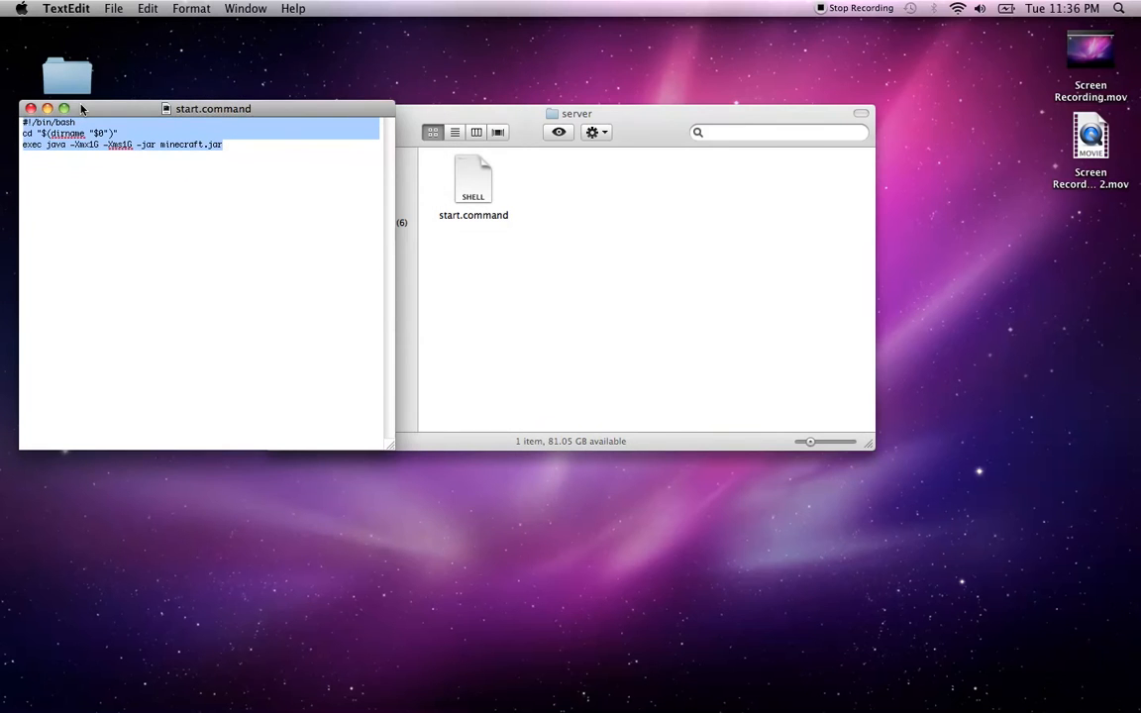
pyautogui.click(28, 108)
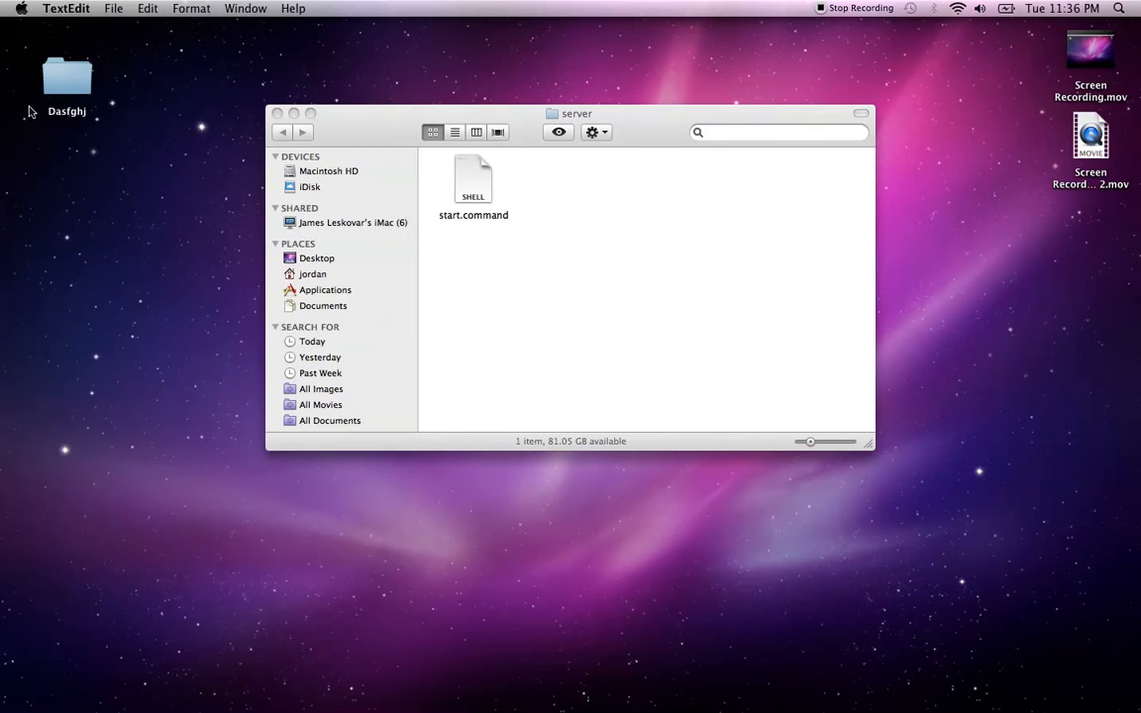
# Restore Safari and download minecraft_server.jar from the Minecraft download page
pyautogui.click(166, 438)
pyautogui.moveTo(483, 698)
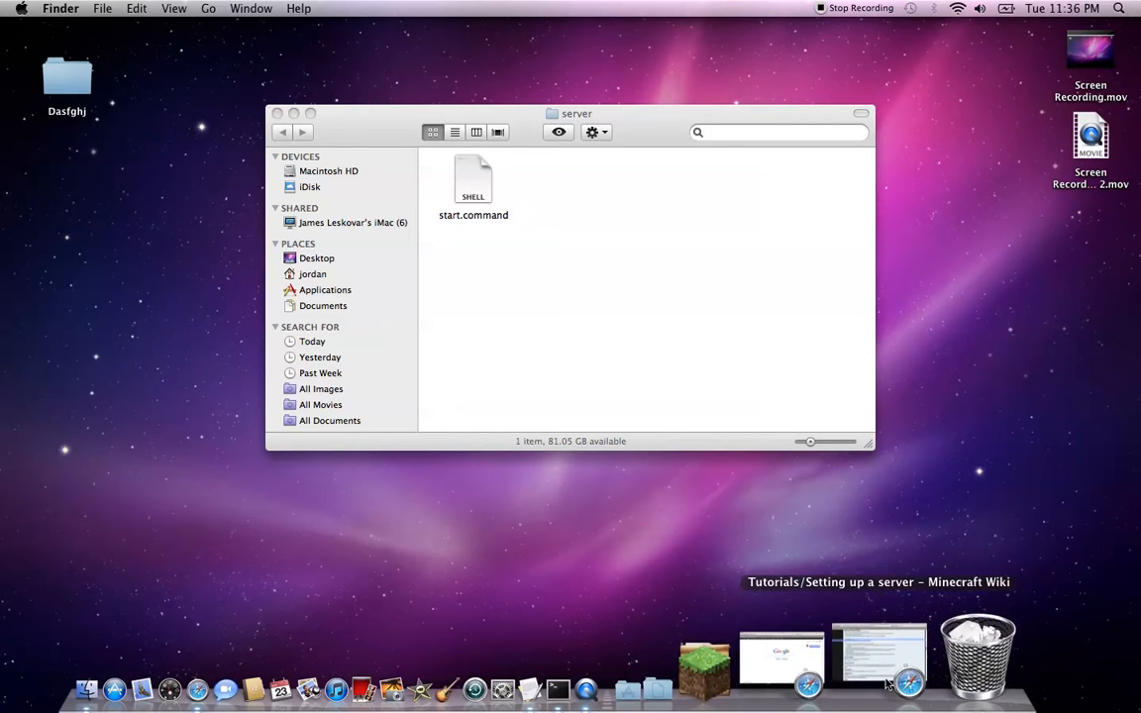
pyautogui.click(886, 681)
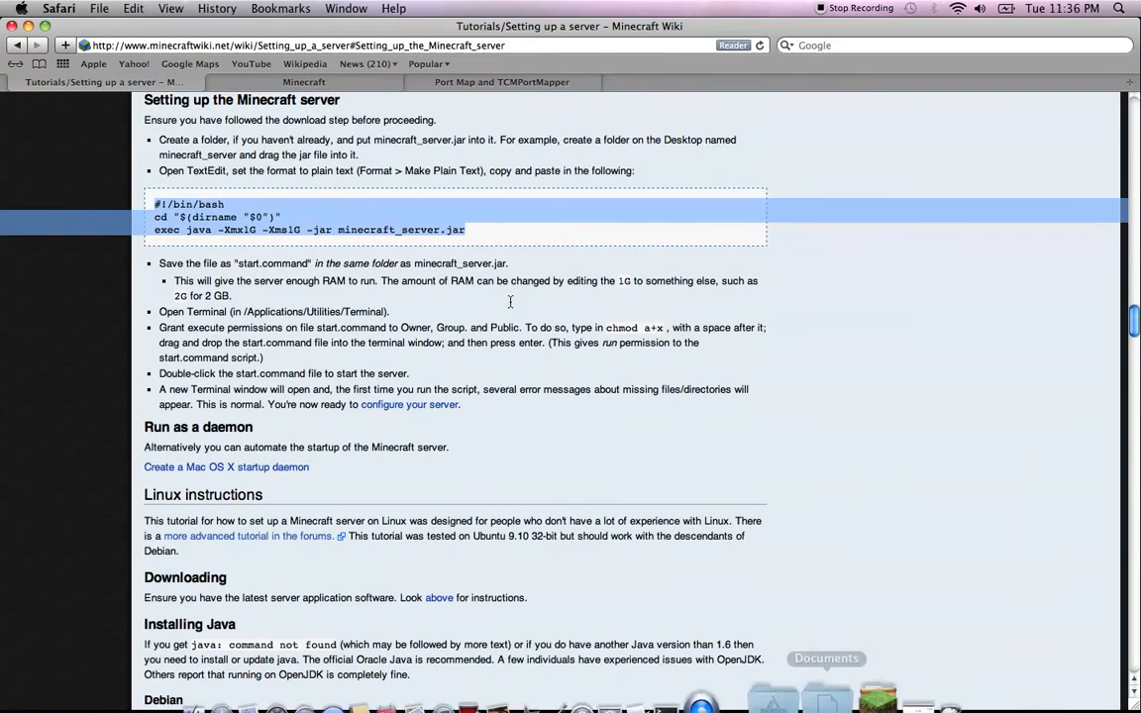
pyautogui.click(287, 85)
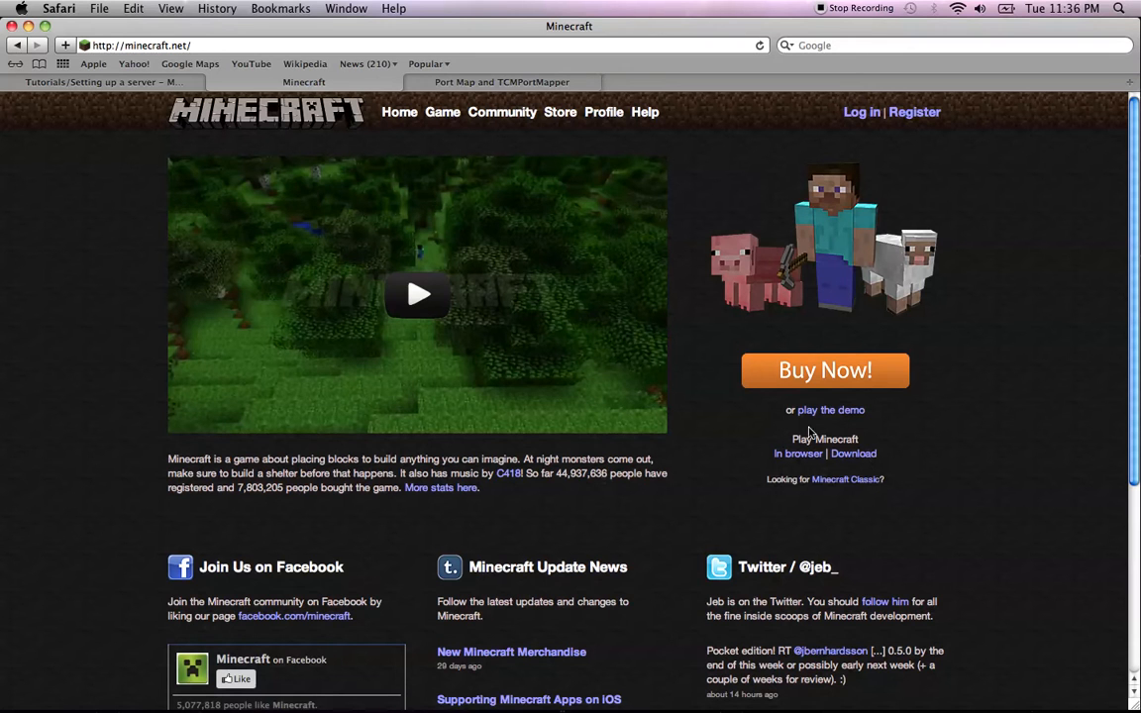
pyautogui.moveTo(792, 439); pyautogui.dragTo(846, 441)
pyautogui.click(858, 452)
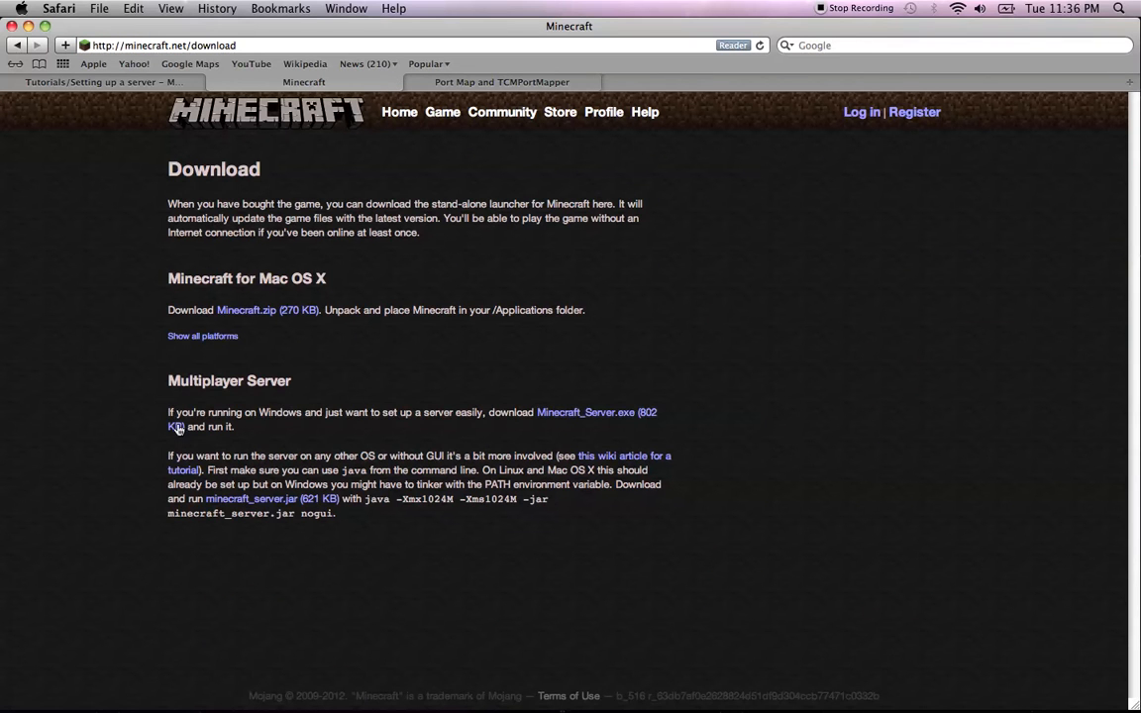
pyautogui.moveTo(169, 458); pyautogui.dragTo(395, 530)
pyautogui.click(377, 512)
pyautogui.moveTo(245, 413); pyautogui.dragTo(555, 436)
pyautogui.click(554, 436)
pyautogui.click(255, 498)
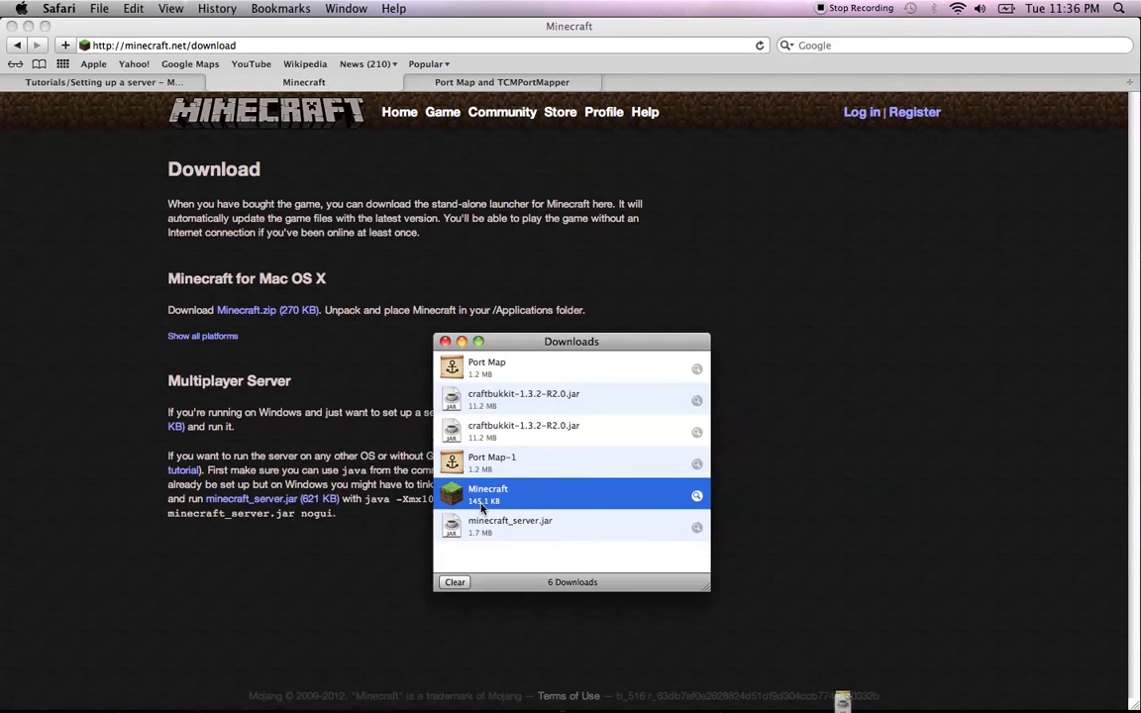
# Drag the downloaded minecraft_server.jar into the server folder
pyautogui.click(27, 26)
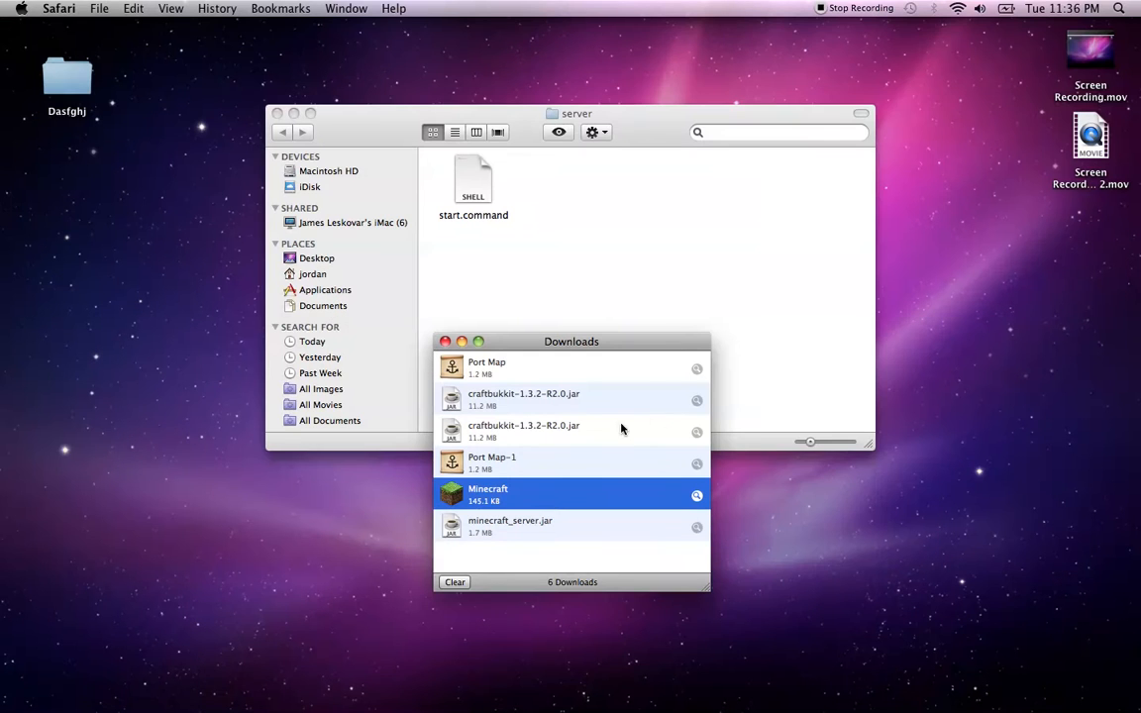
pyautogui.moveTo(586, 343); pyautogui.dragTo(820, 106)
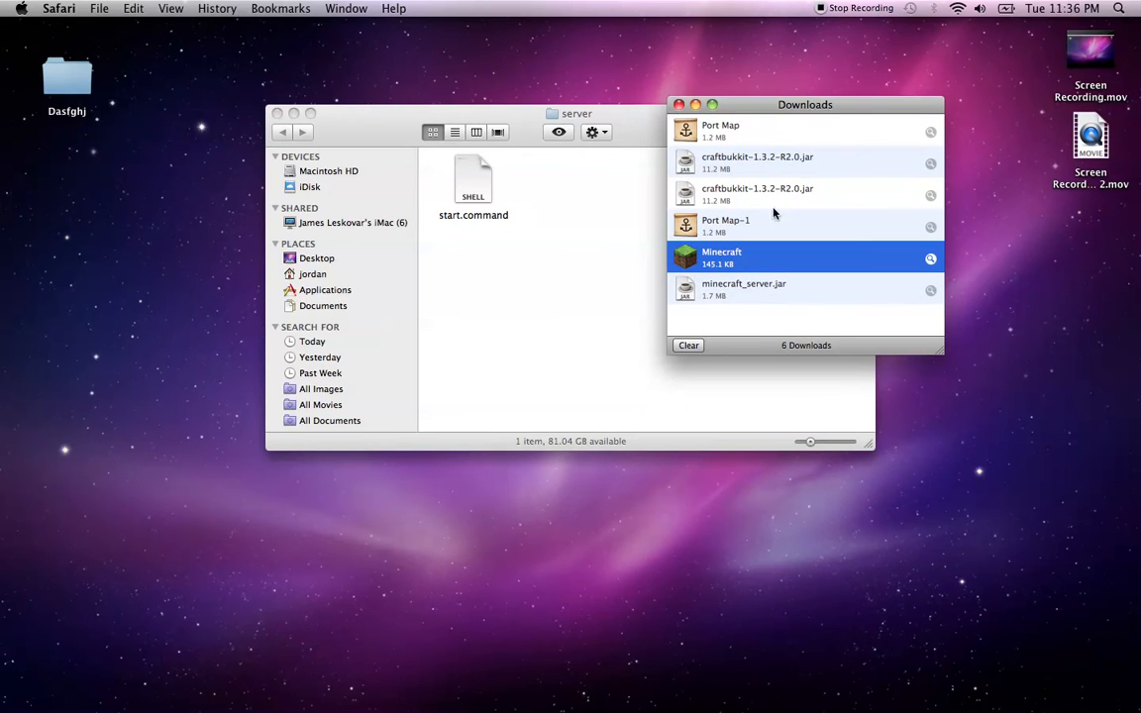
pyautogui.moveTo(687, 295); pyautogui.dragTo(547, 180)
# Close the Safari downloads list, leaving the server folder in view
pyautogui.click(554, 293)
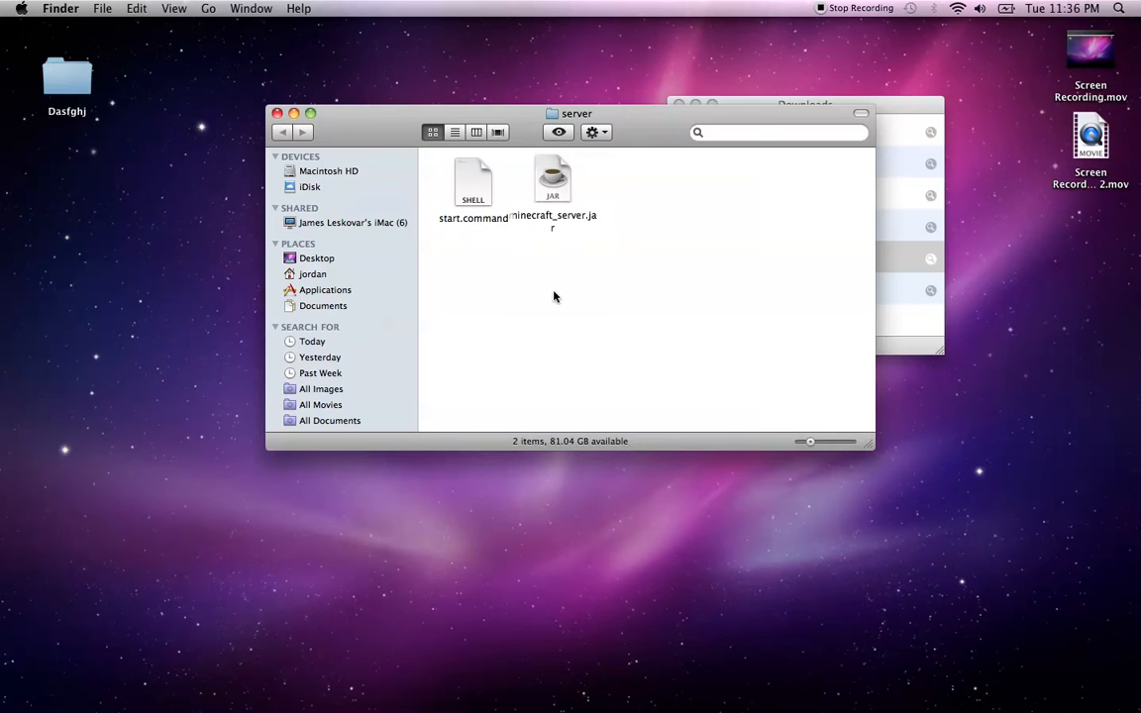
pyautogui.click(764, 103)
pyautogui.press('super+w')
# Rename minecraft_server.jar to minecraft.jar in its Get Info name field
pyautogui.rightClick(542, 203)
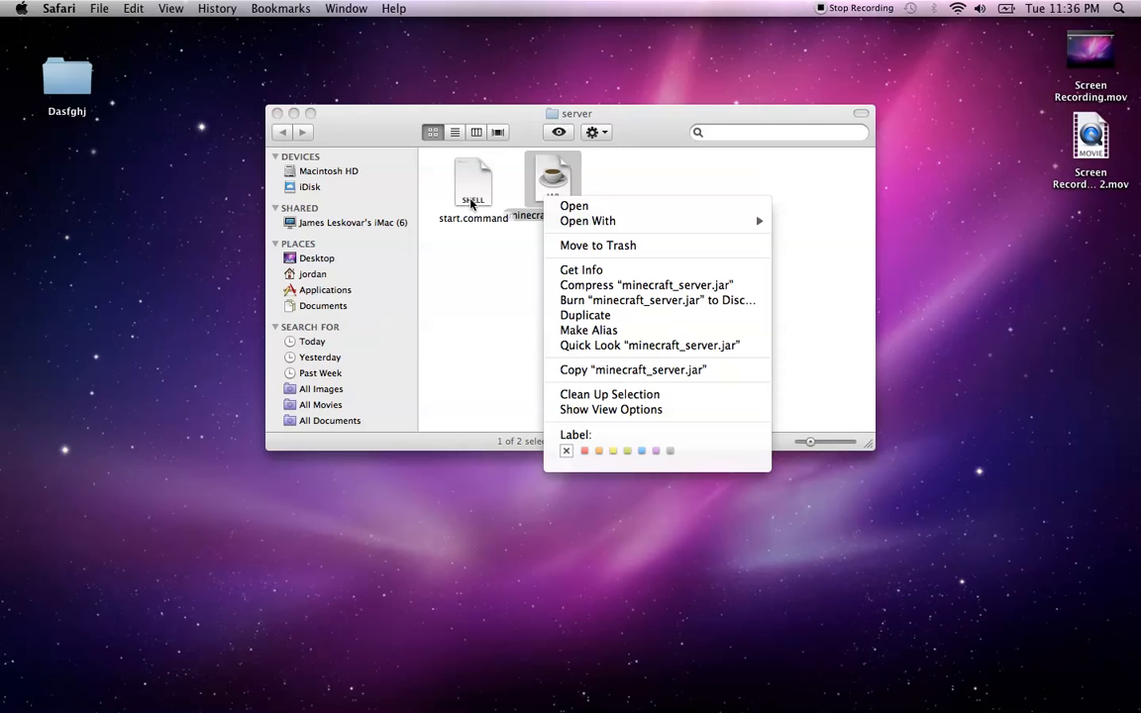
pyautogui.click(614, 269)
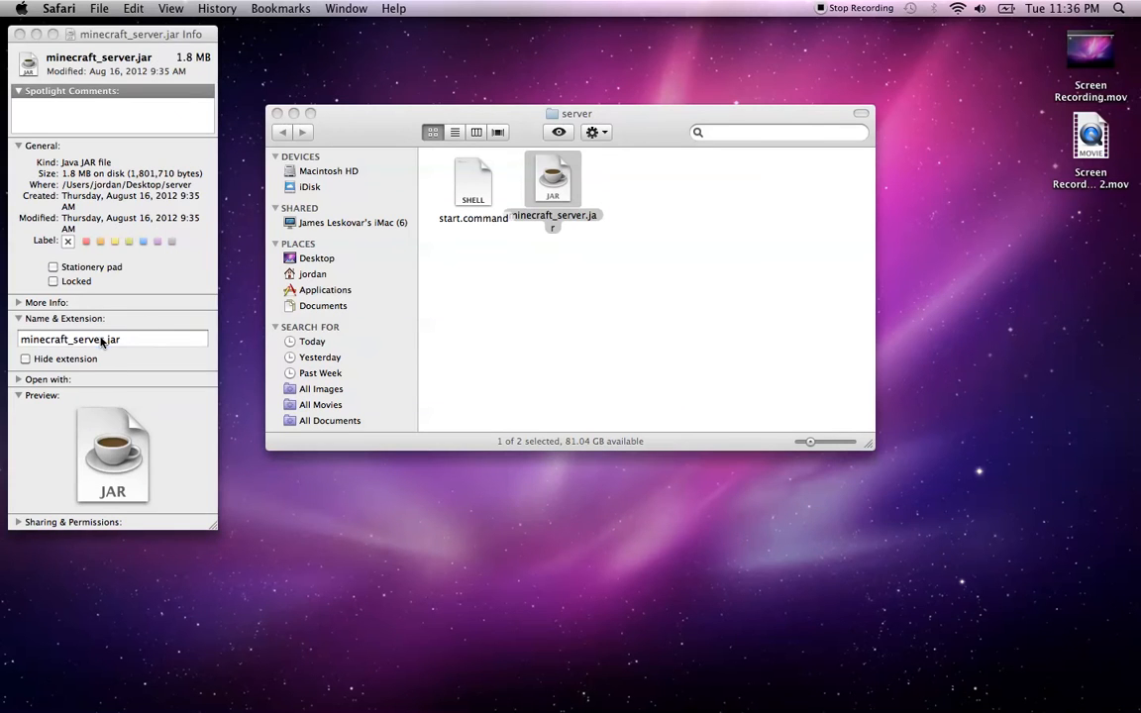
pyautogui.click(102, 340)
pyautogui.moveTo(103, 341); pyautogui.dragTo(73, 342)
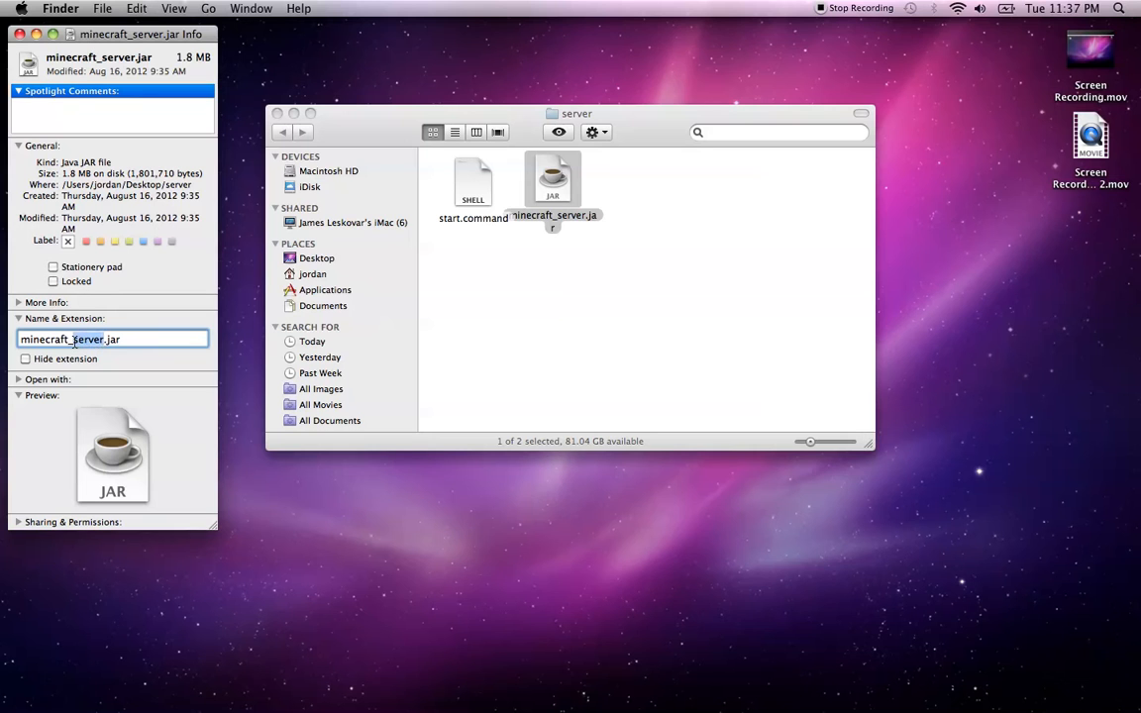
pyautogui.press('BackSpace')
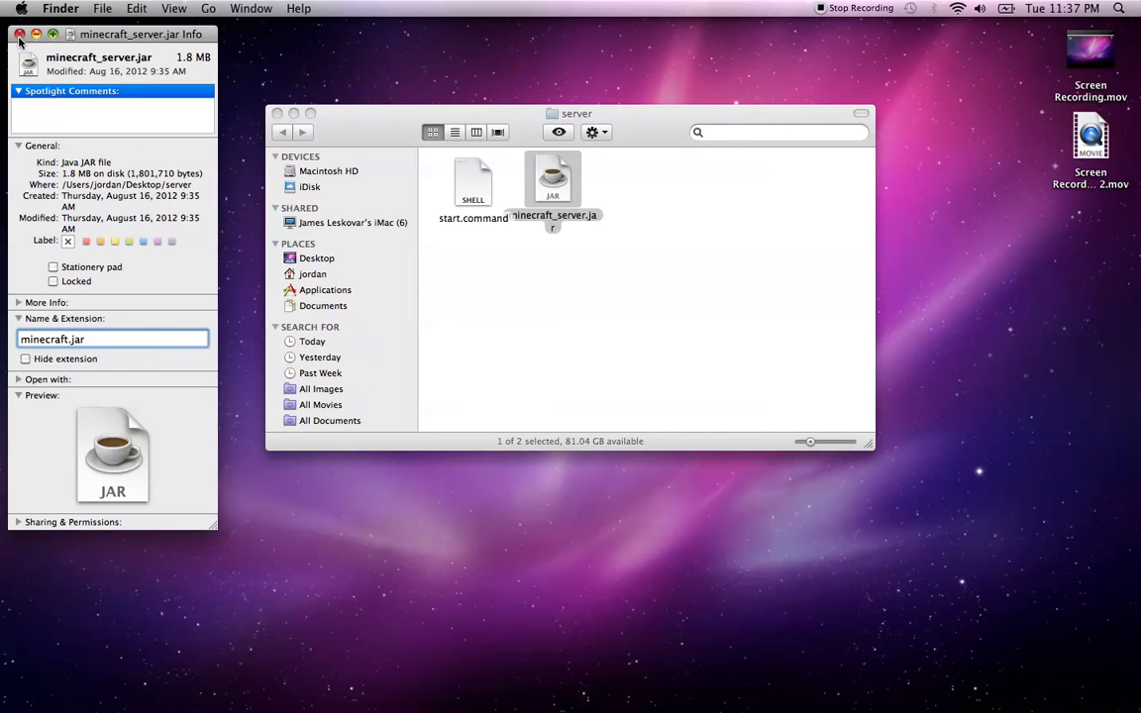
pyautogui.click(19, 35)
pyautogui.click(755, 335)
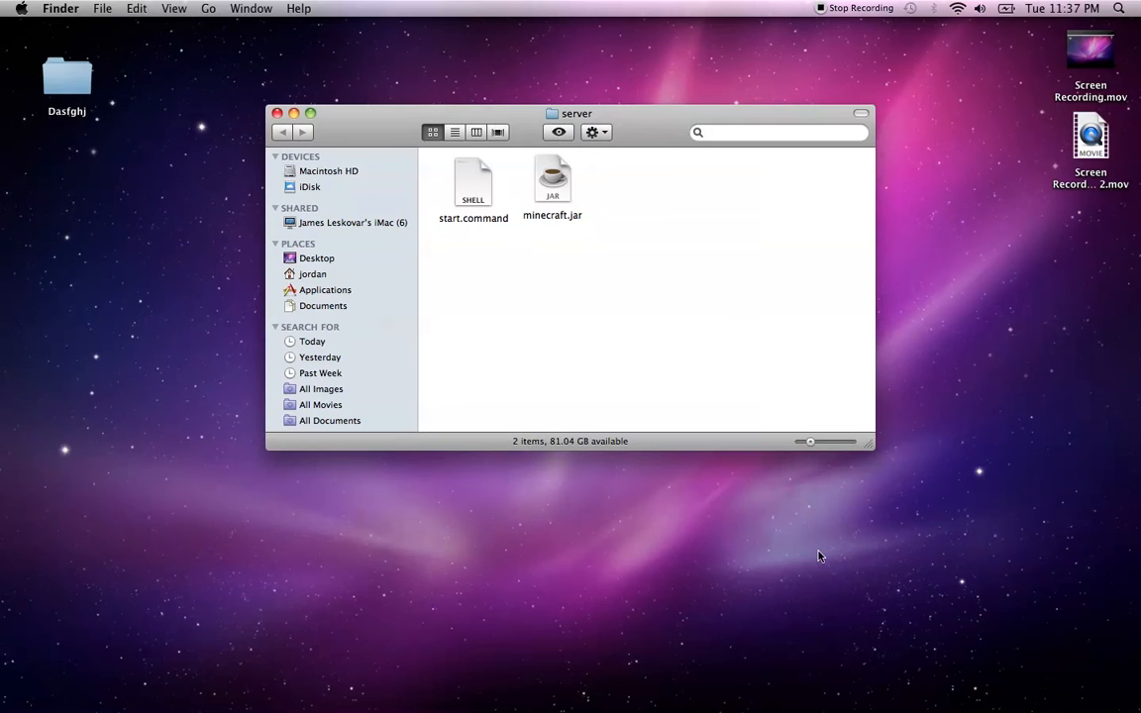
# Launch Terminal, run 'chmod a+x' on start.command, and close Terminal
pyautogui.click(1121, 9)
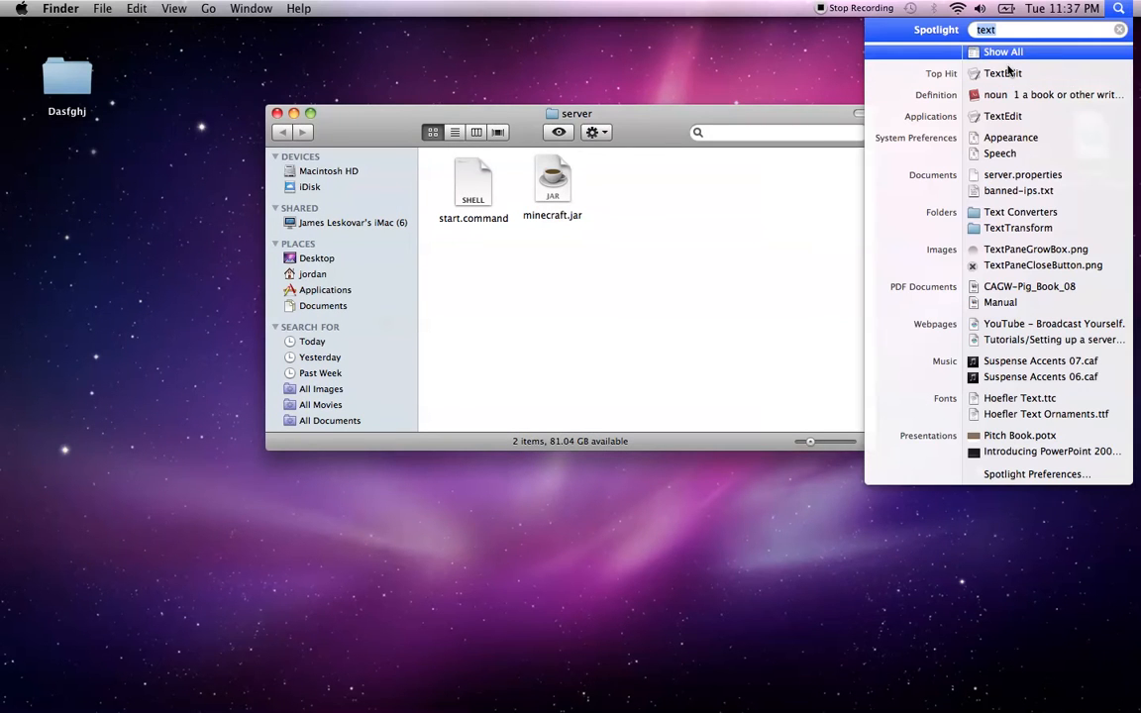
pyautogui.write('ter')
pyautogui.press('Return')
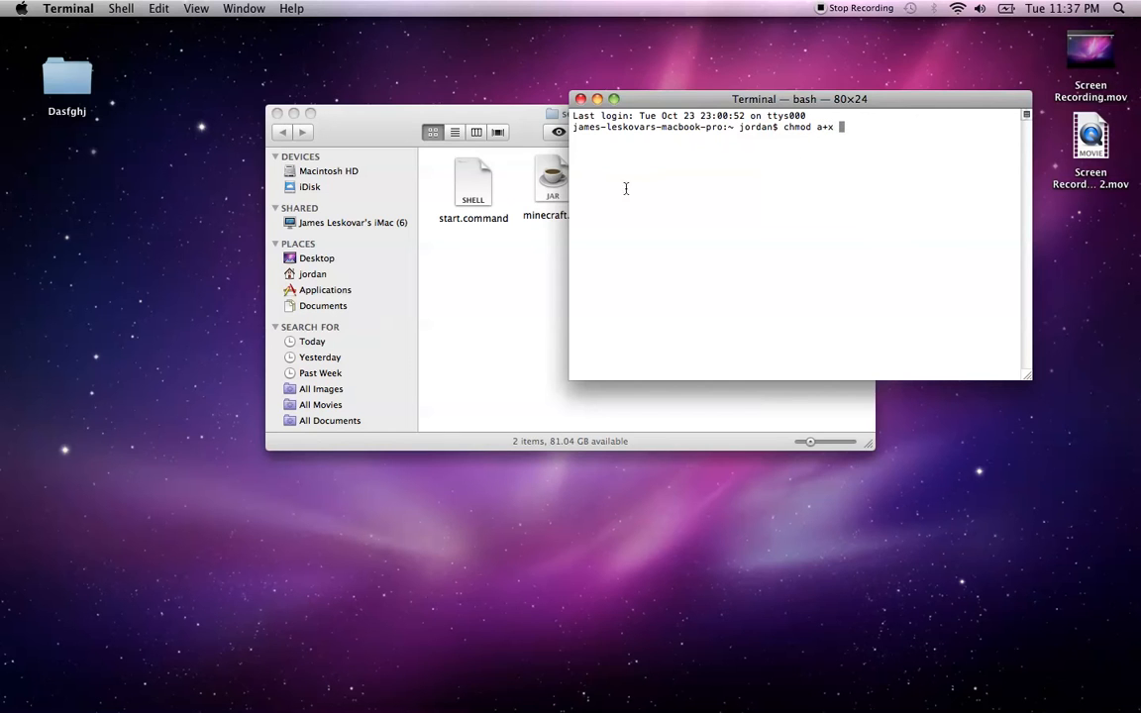
pyautogui.moveTo(485, 199); pyautogui.dragTo(775, 208)
pyautogui.press('Return')
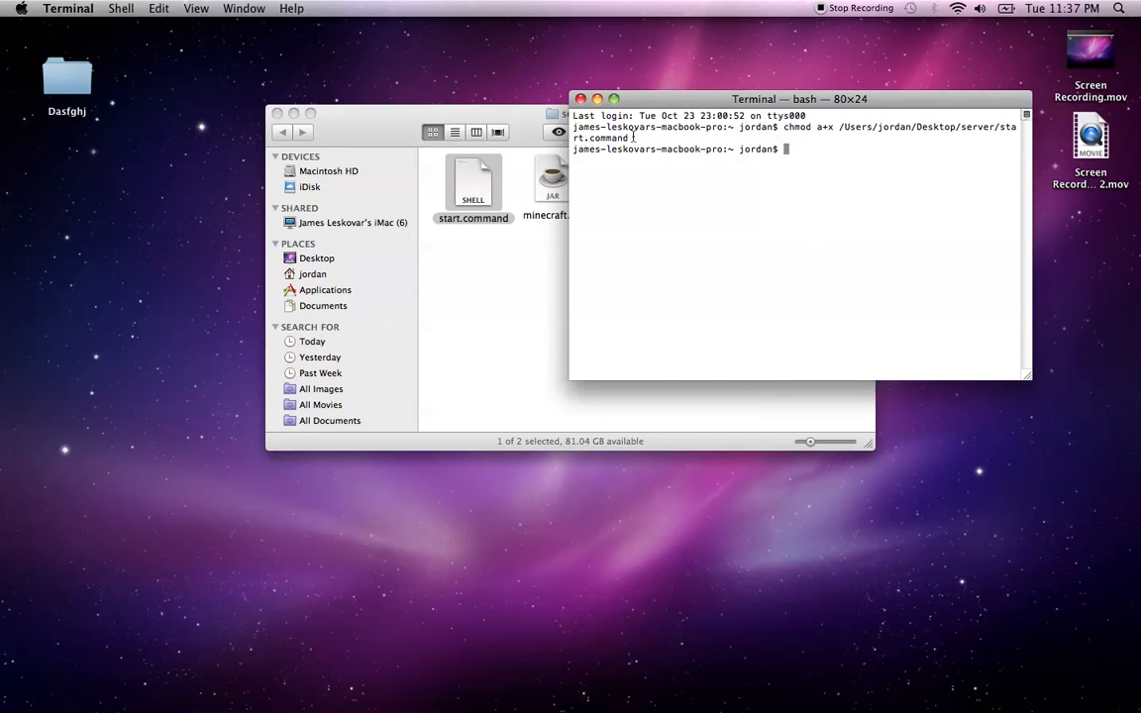
pyautogui.click(581, 99)
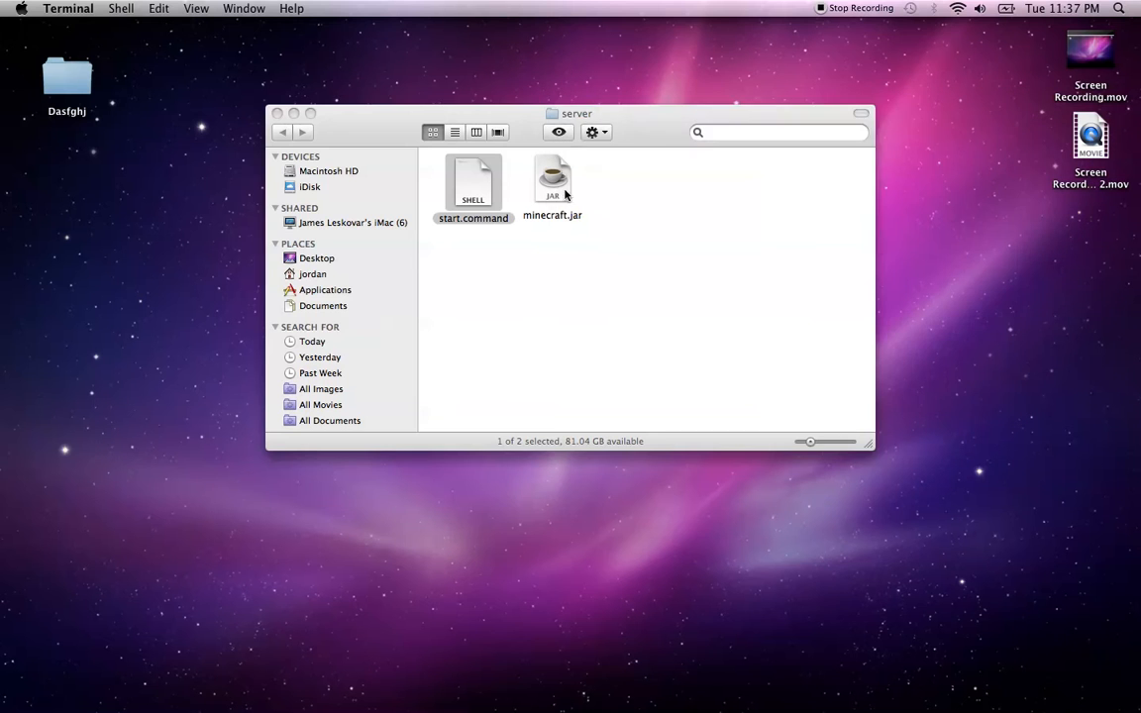
# Restore Safari and download PortMap-1.3.1 from the Port Map and TCMPortMapper page
pyautogui.click(595, 304)
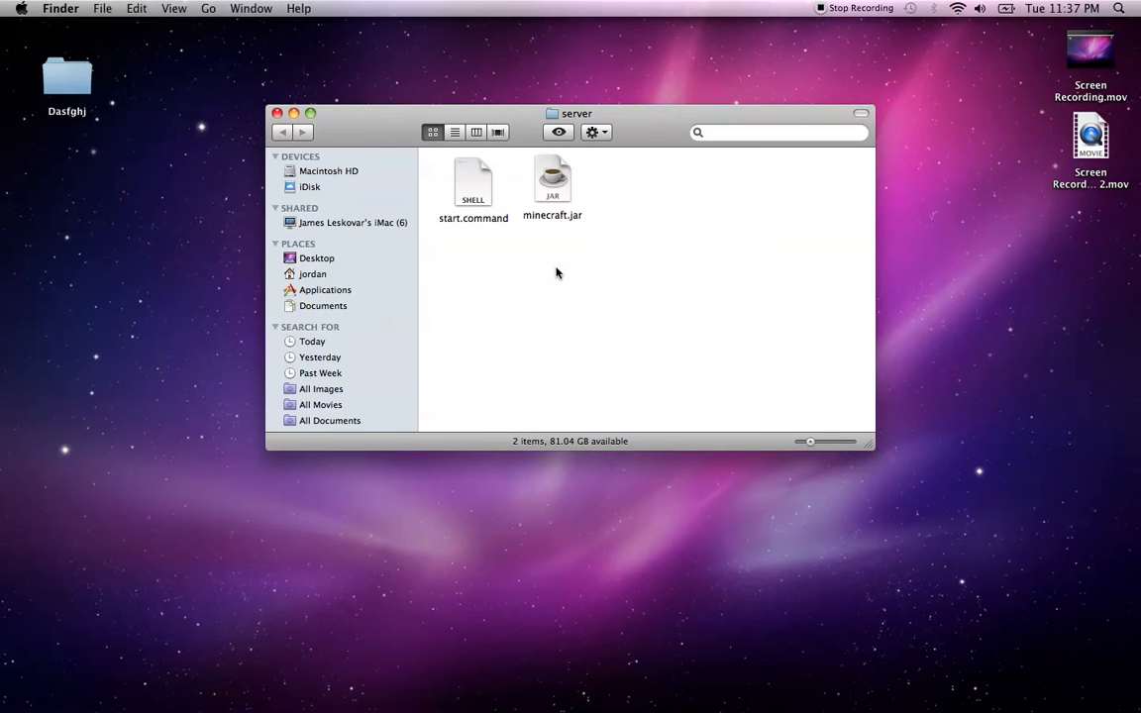
pyautogui.moveTo(673, 697)
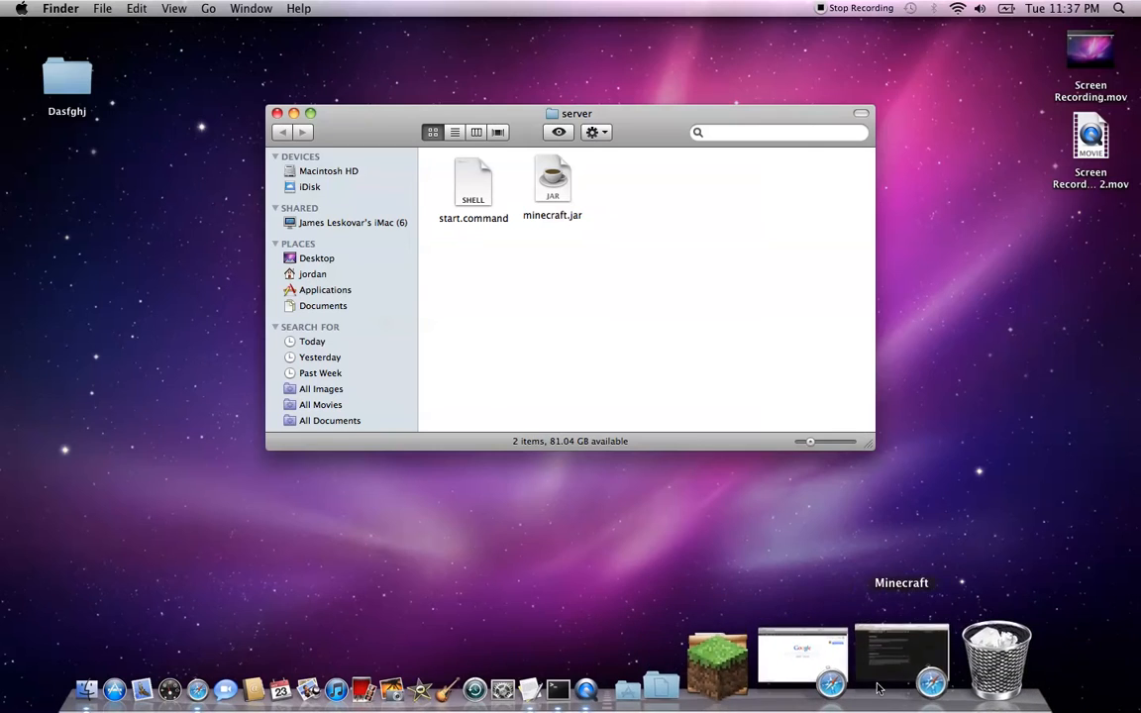
pyautogui.click(918, 658)
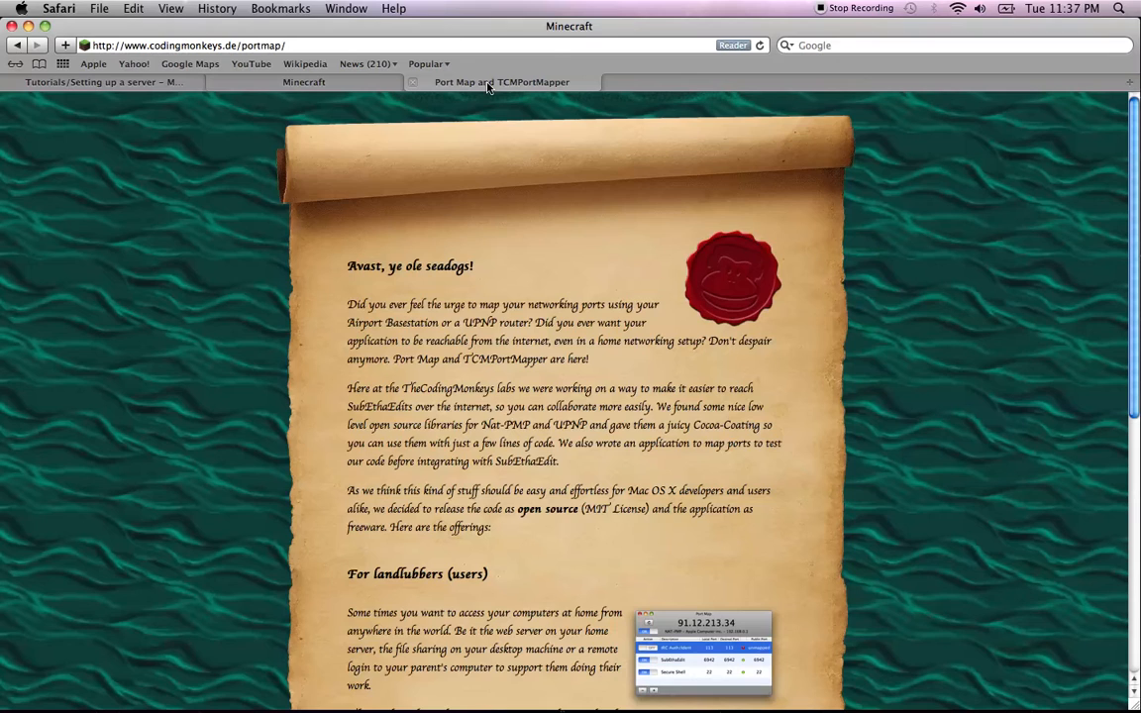
pyautogui.click(440, 81)
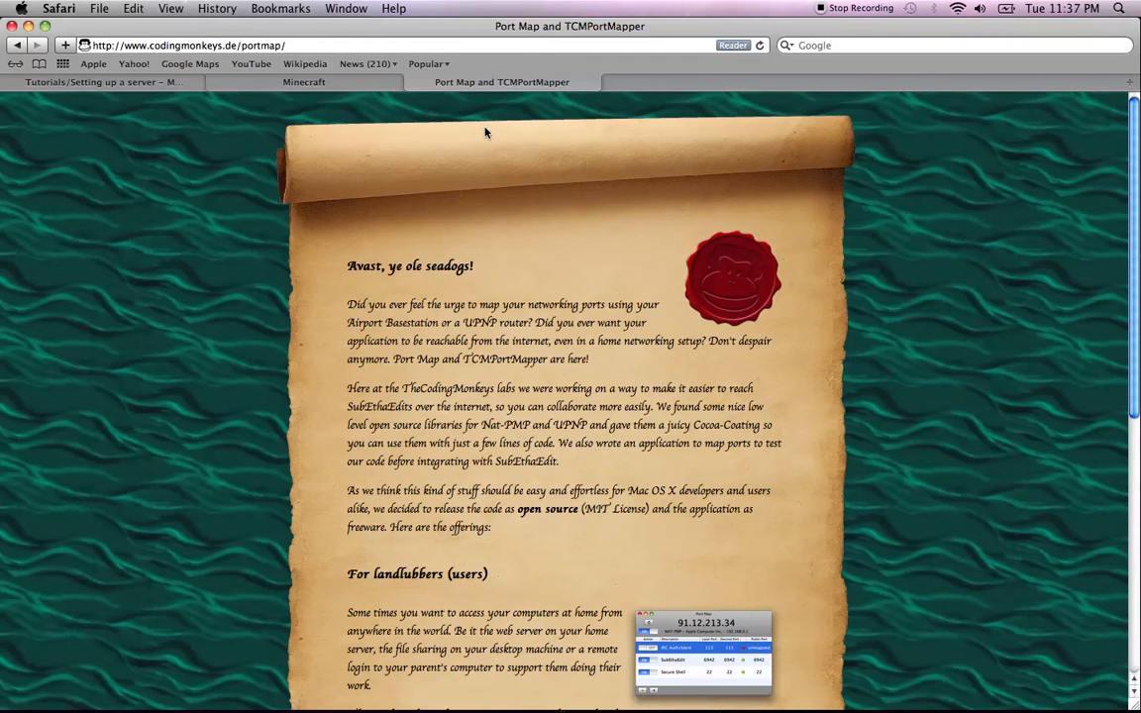
pyautogui.scroll(-7, 485, 132)
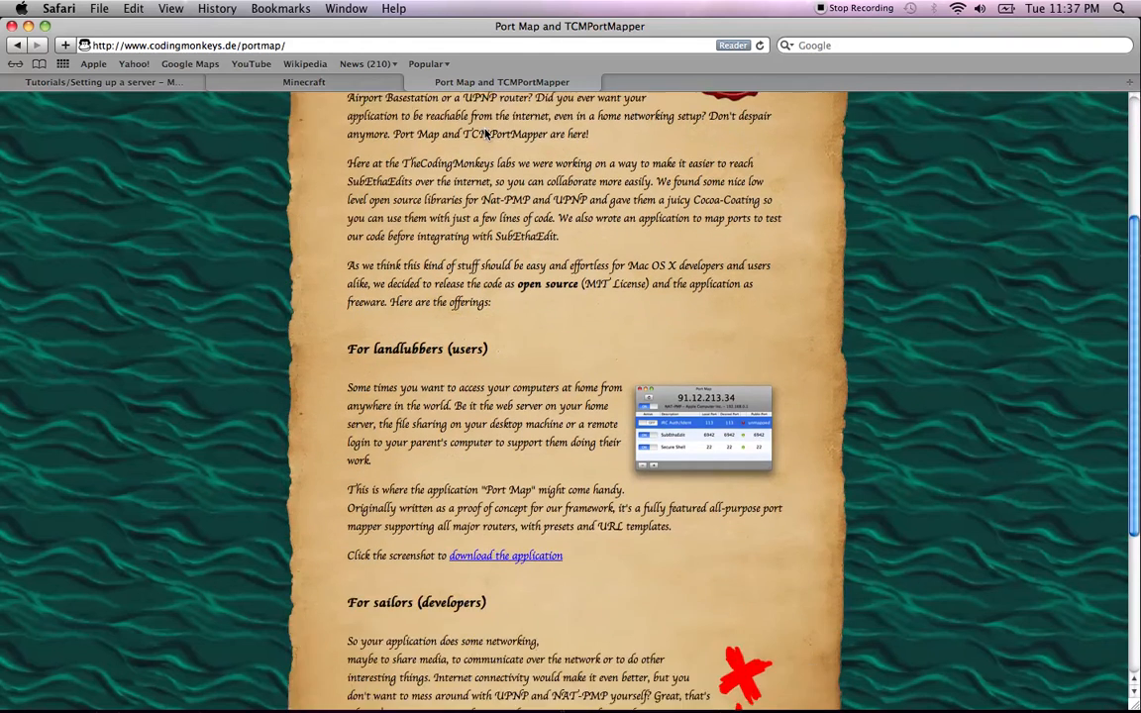
pyautogui.scroll(-3, 485, 131)
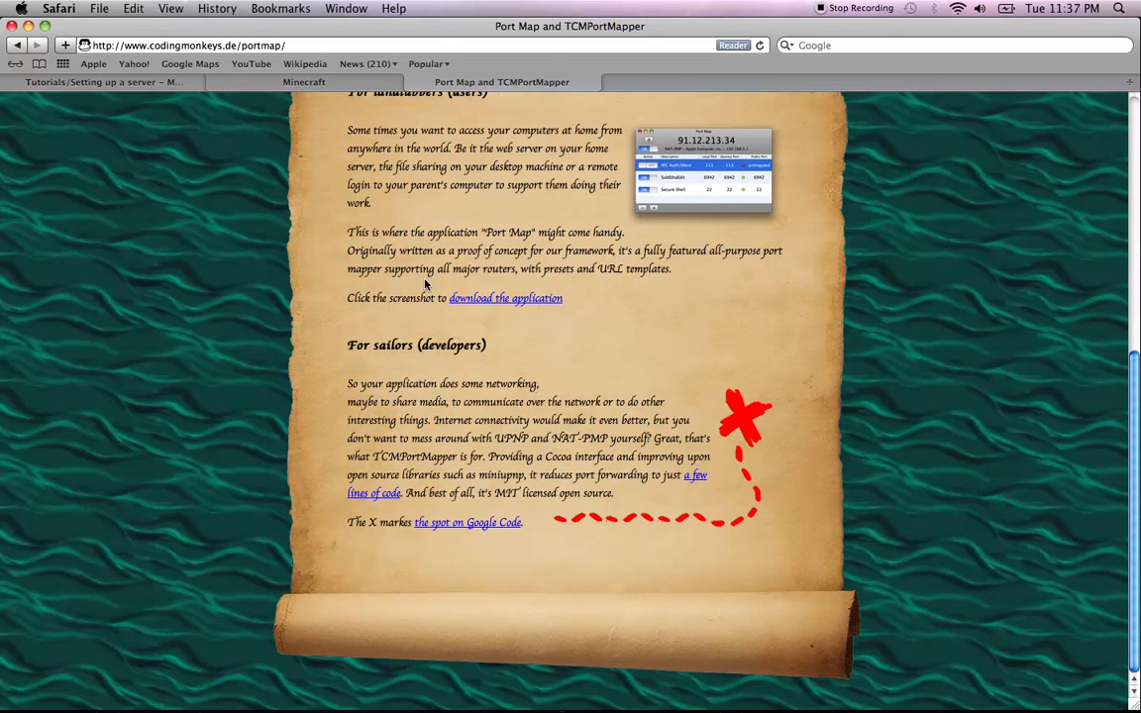
pyautogui.click(474, 301)
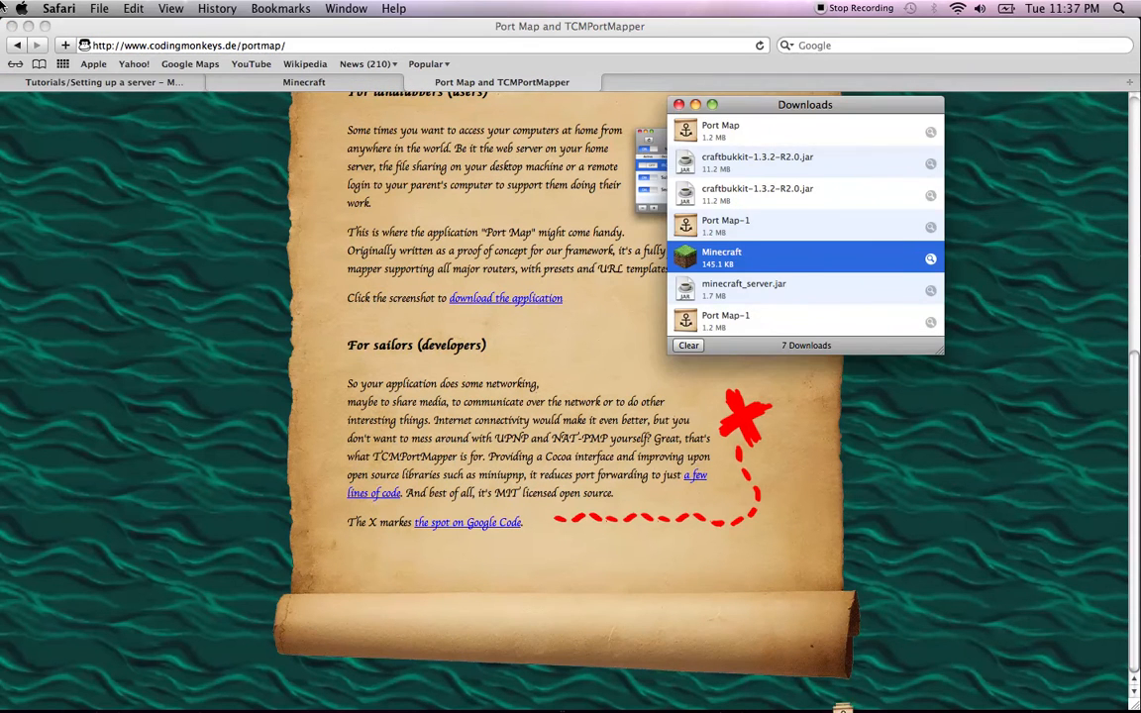
# Copy Port Map-1 from Downloads onto the desktop and close the Downloads window
pyautogui.click(30, 27)
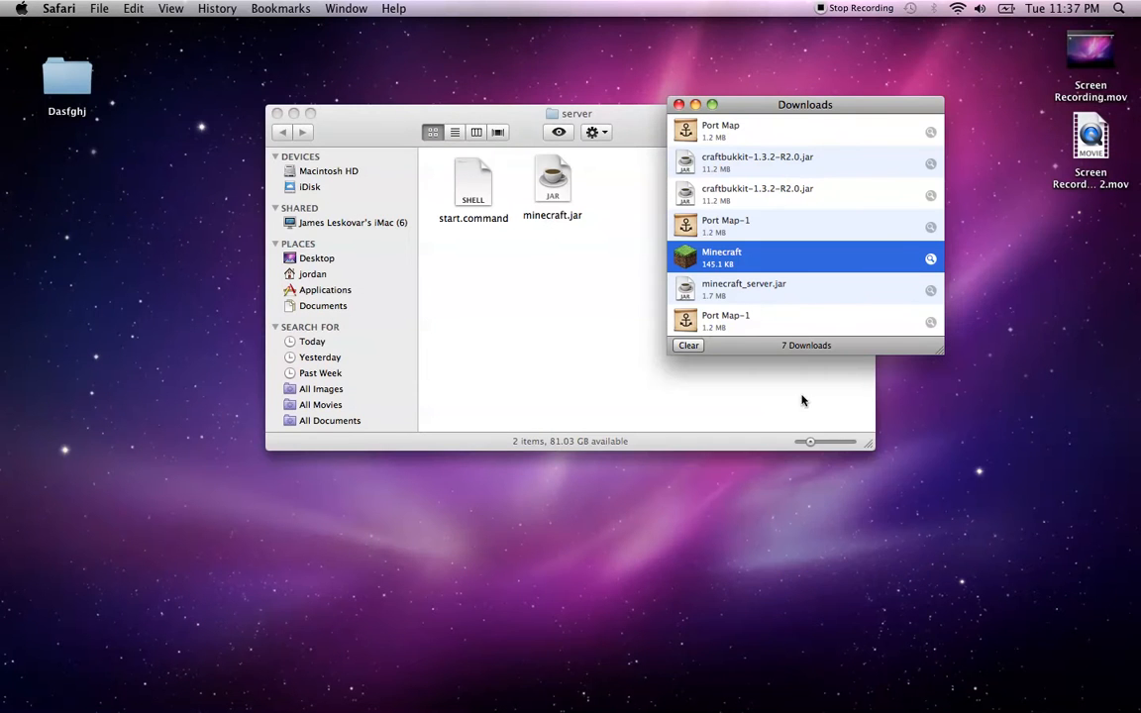
pyautogui.moveTo(686, 317); pyautogui.dragTo(1066, 263)
pyautogui.click(1055, 344)
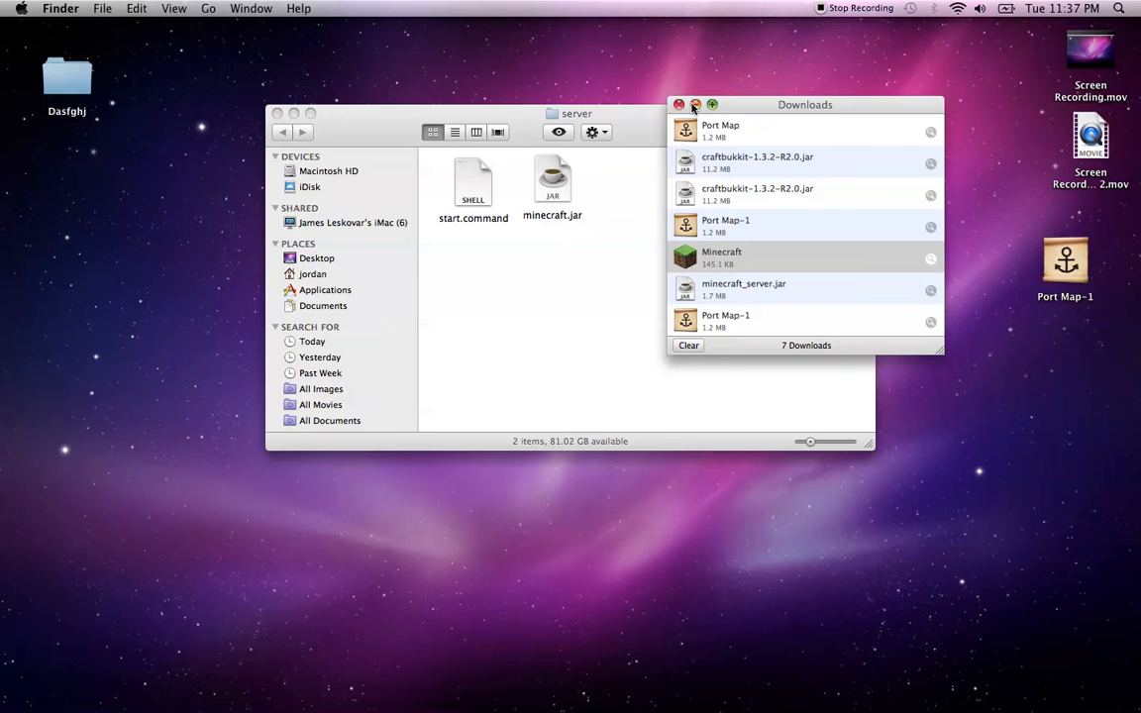
pyautogui.click(677, 105)
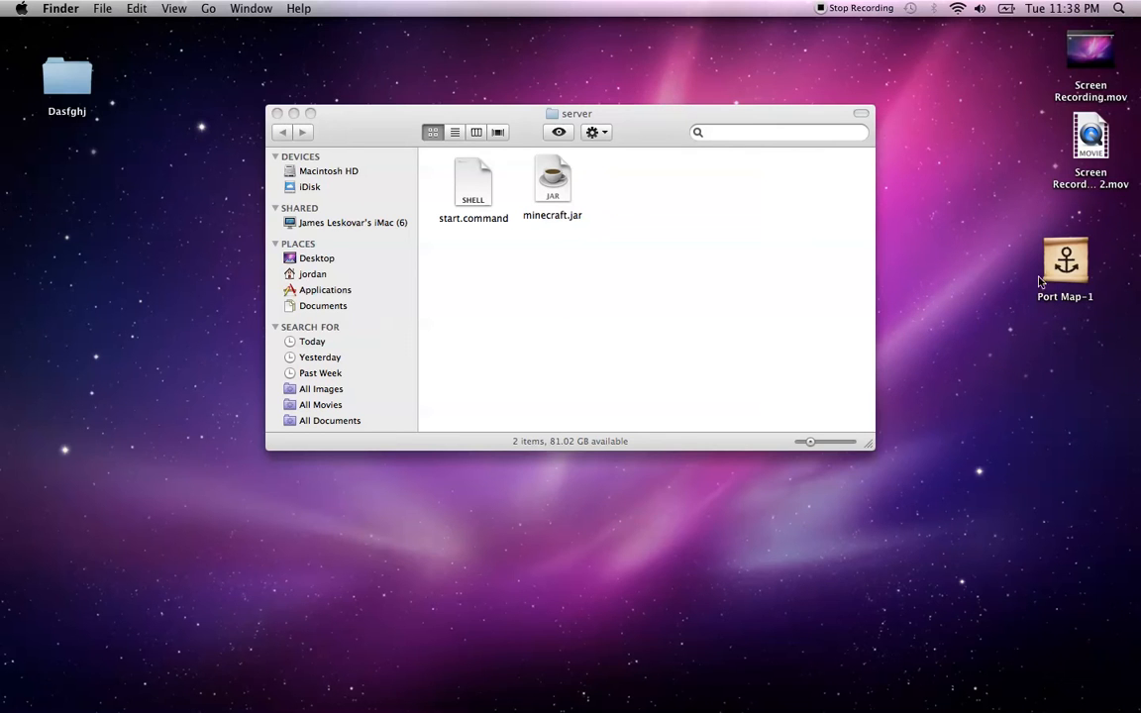
# Launch Port Map-1 from the desktop, approving the downloaded-app warning
pyautogui.click(1066, 252)
pyautogui.click(1051, 348)
pyautogui.click(1059, 266)
pyautogui.doubleClick(1061, 265)
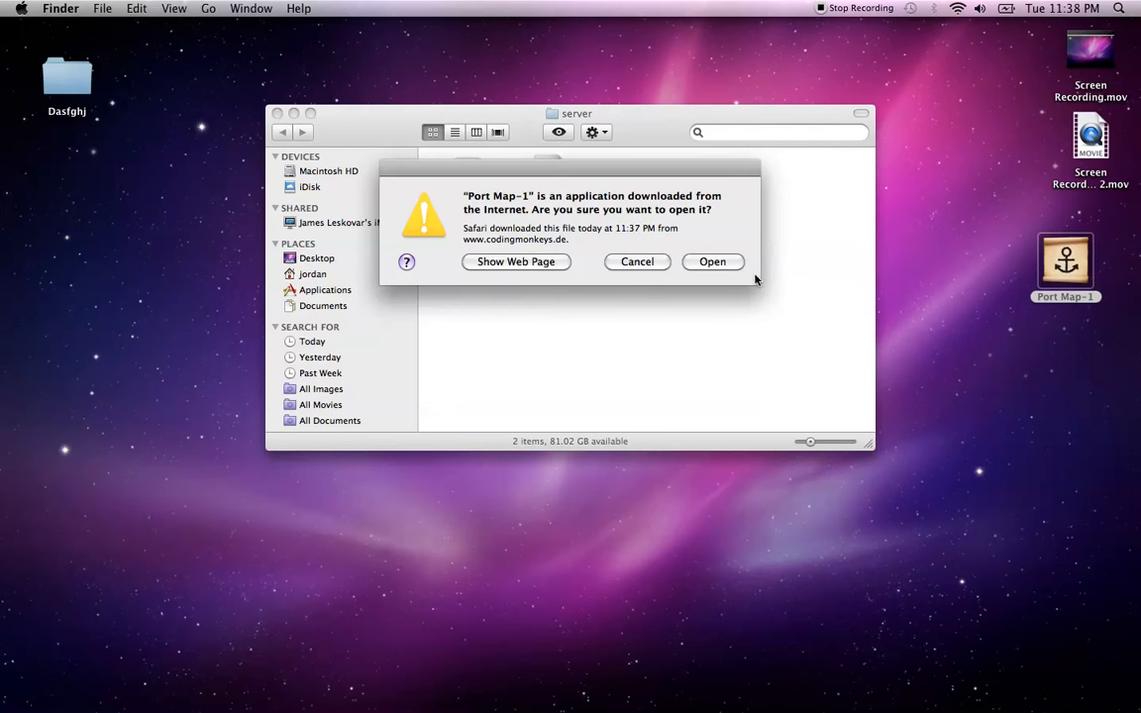
pyautogui.click(710, 261)
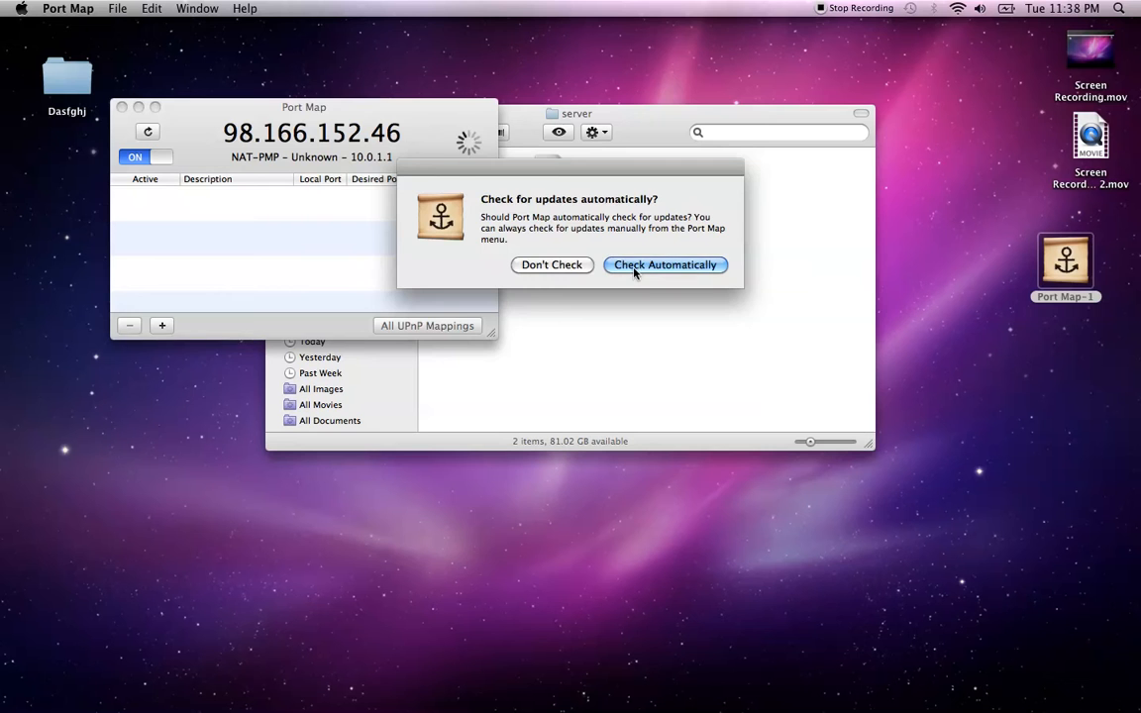
# Accept automatic update checks, arrange the windows, and toggle port mapping off and on
pyautogui.click(615, 266)
pyautogui.moveTo(314, 113); pyautogui.dragTo(231, 48)
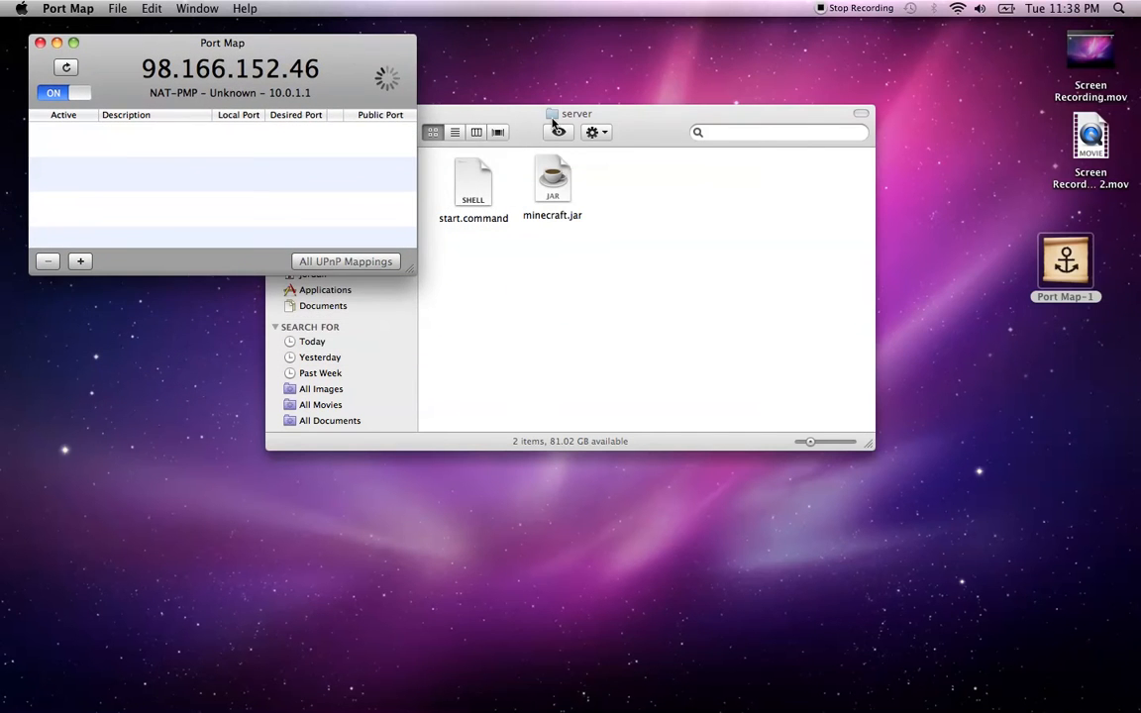
pyautogui.moveTo(557, 119); pyautogui.dragTo(769, 69)
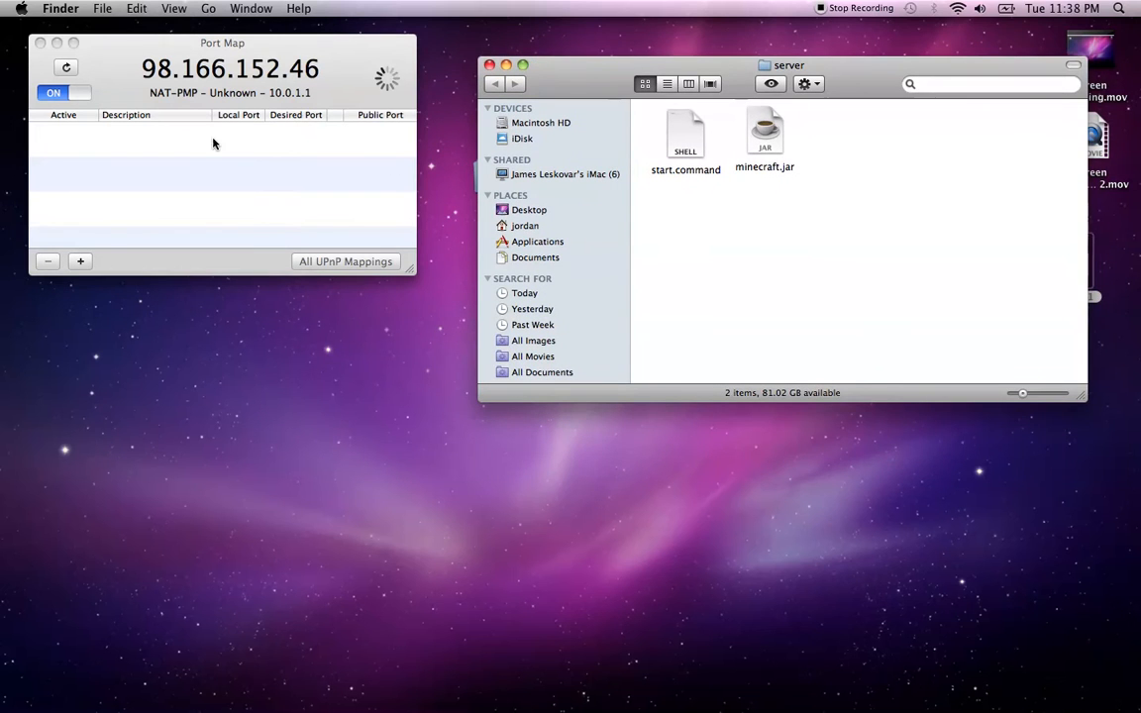
pyautogui.click(63, 96)
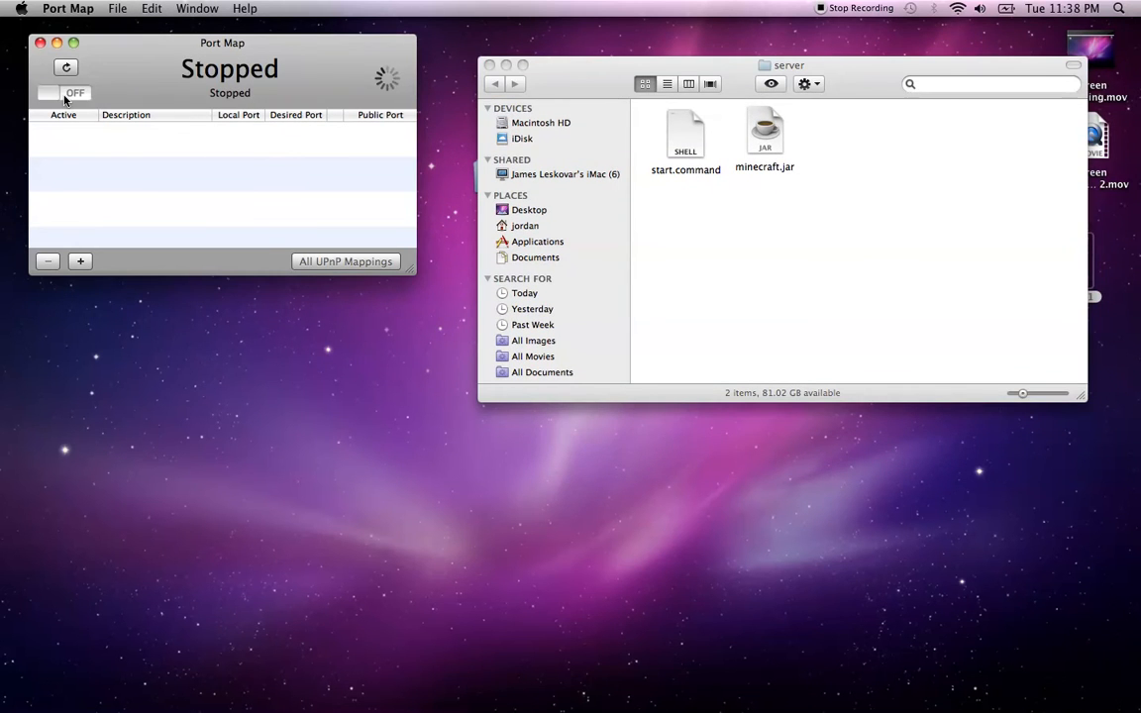
pyautogui.click(64, 96)
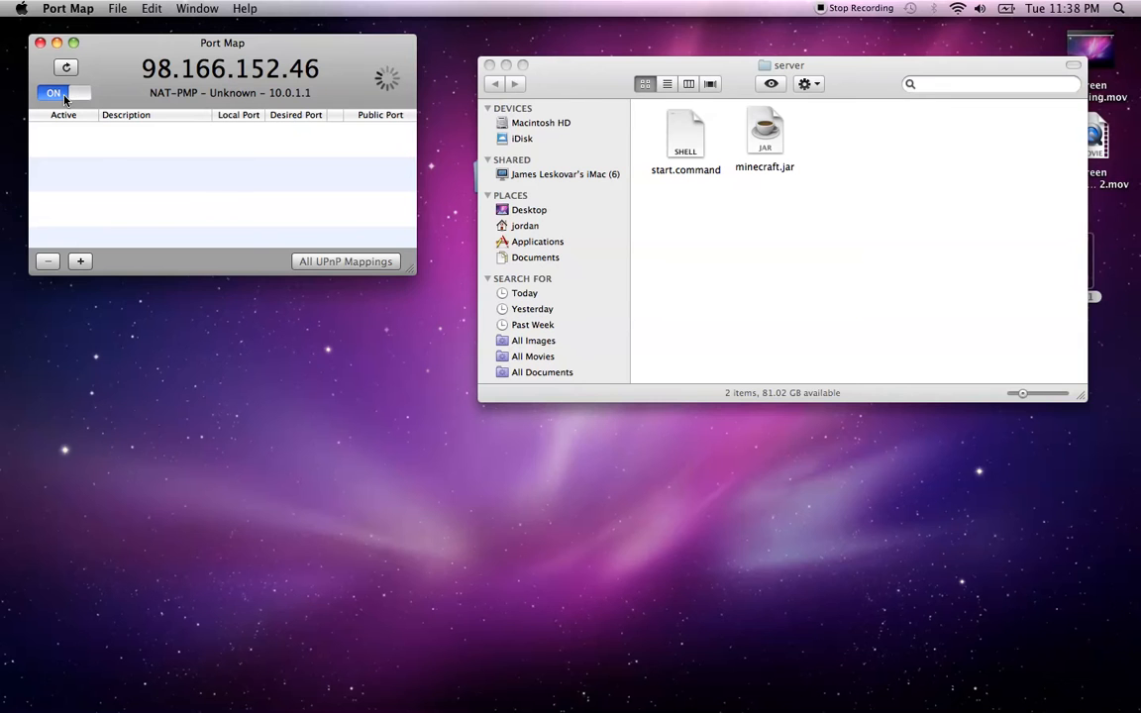
# Add a port mapping for local port 25565, which receives public port 32770
pyautogui.click(80, 261)
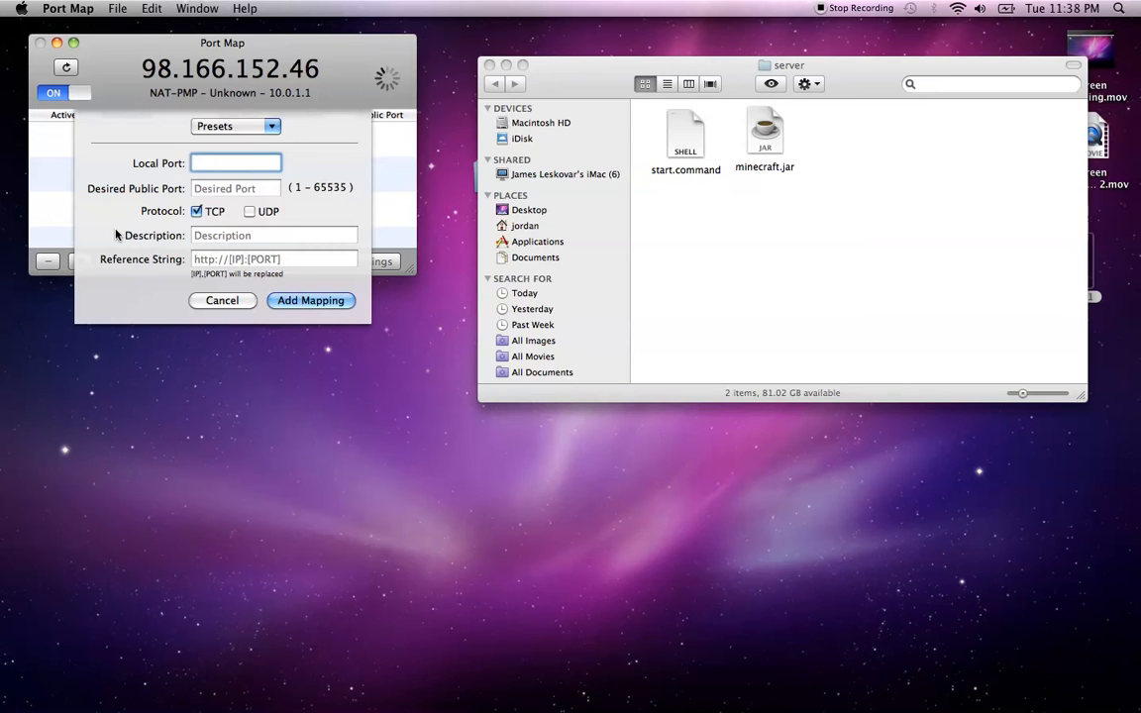
pyautogui.click(217, 303)
pyautogui.click(80, 261)
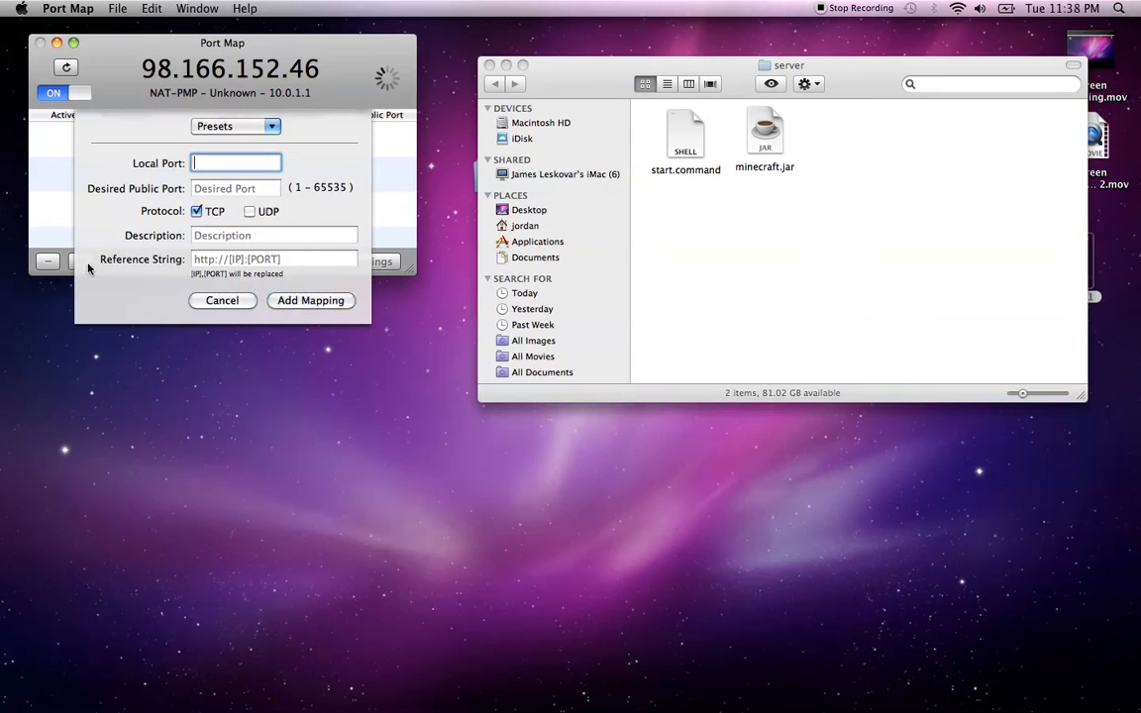
pyautogui.write('25565')
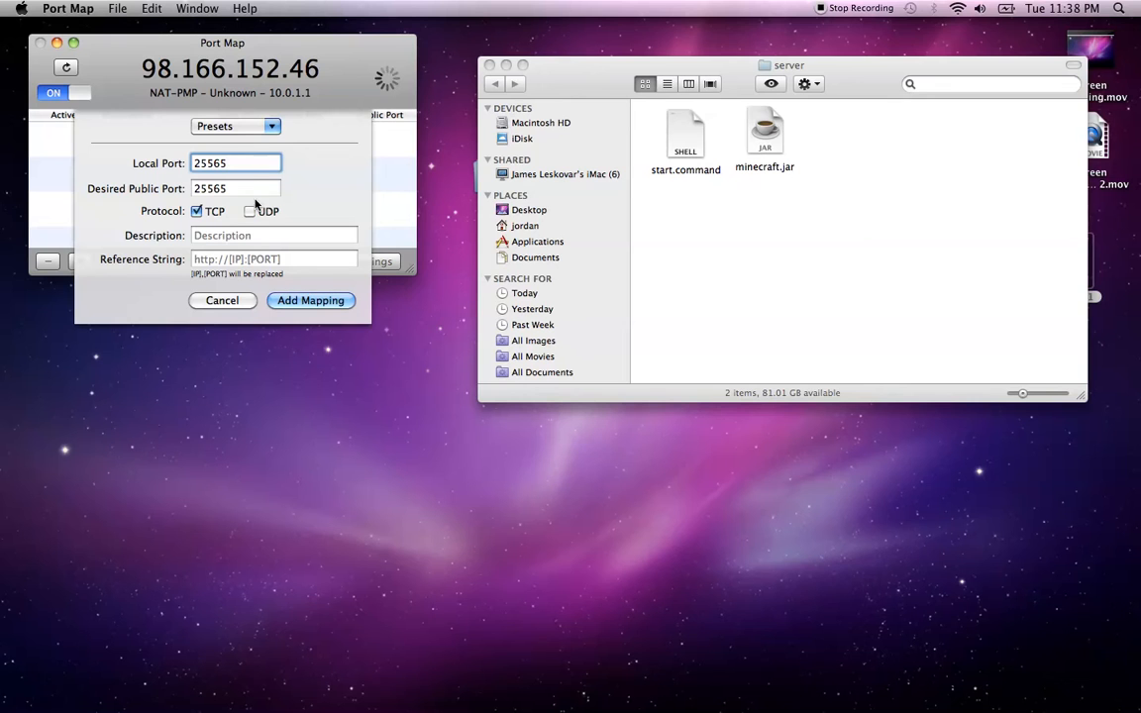
pyautogui.click(282, 301)
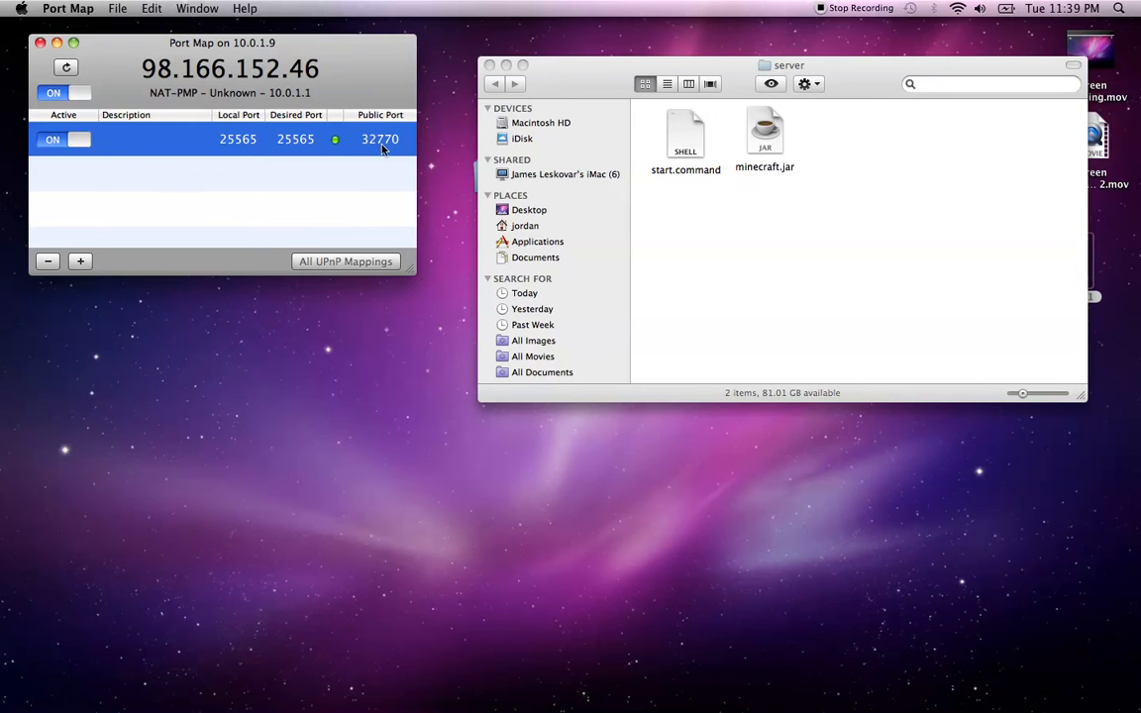
pyautogui.click(608, 224)
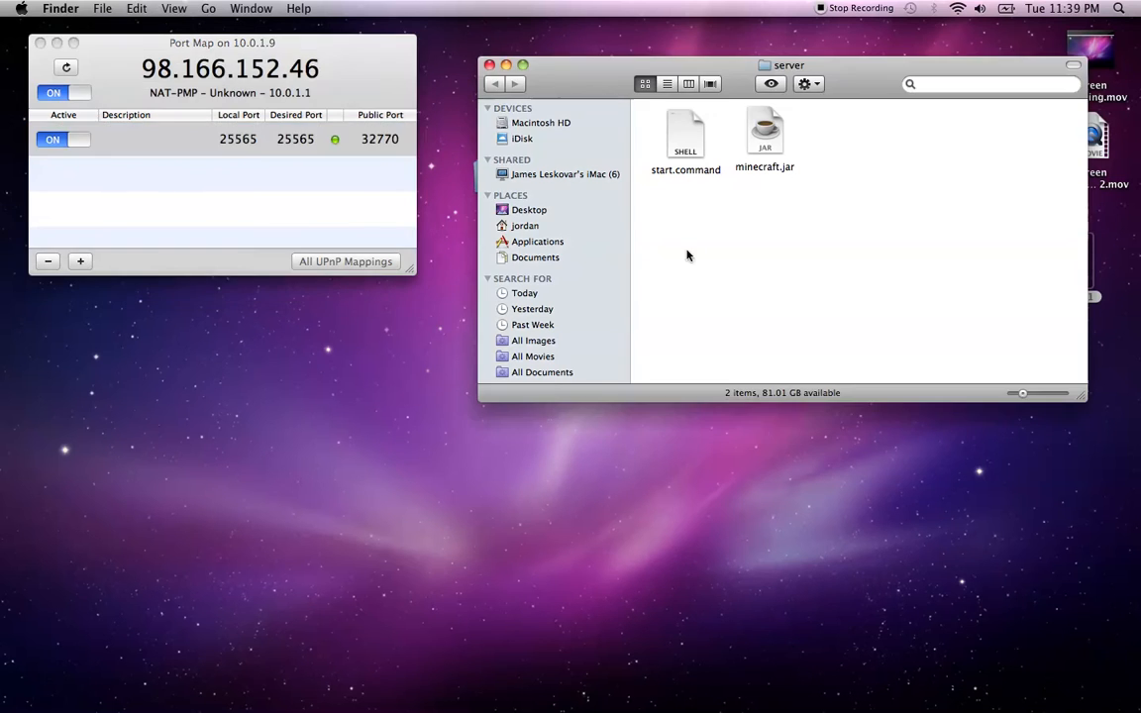
# Run start.command to launch the server and review the operators and white-list warnings
pyautogui.doubleClick(691, 136)
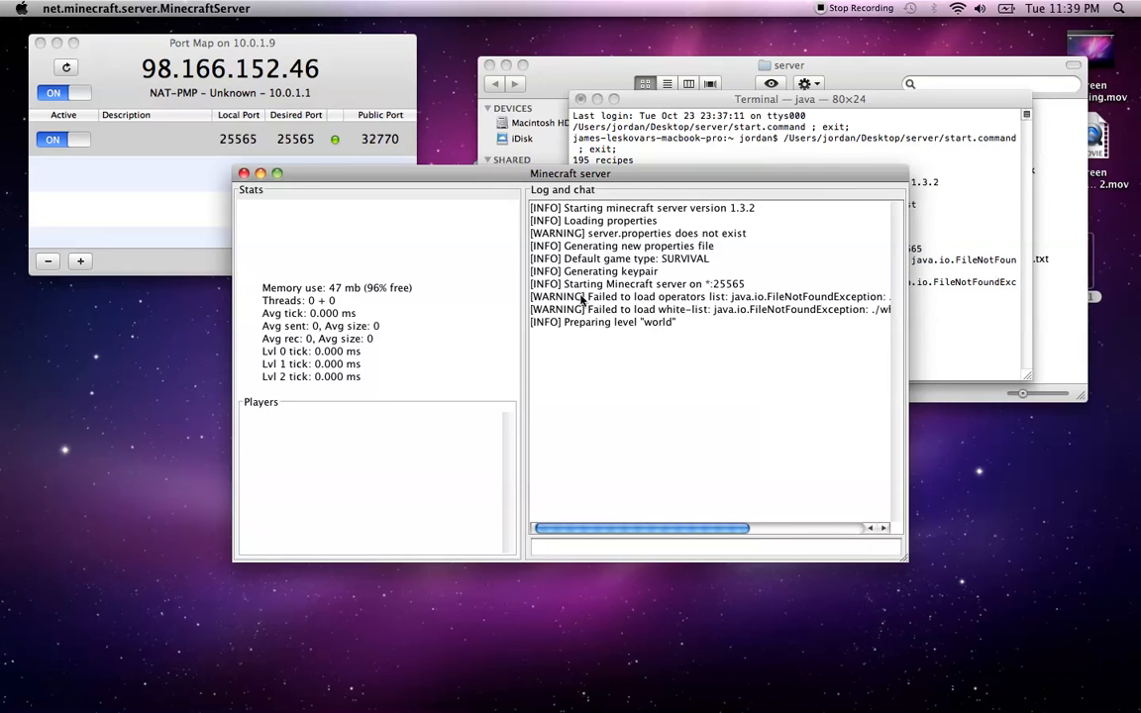
pyautogui.moveTo(574, 296); pyautogui.dragTo(767, 314)
pyautogui.moveTo(690, 309); pyautogui.dragTo(509, 299)
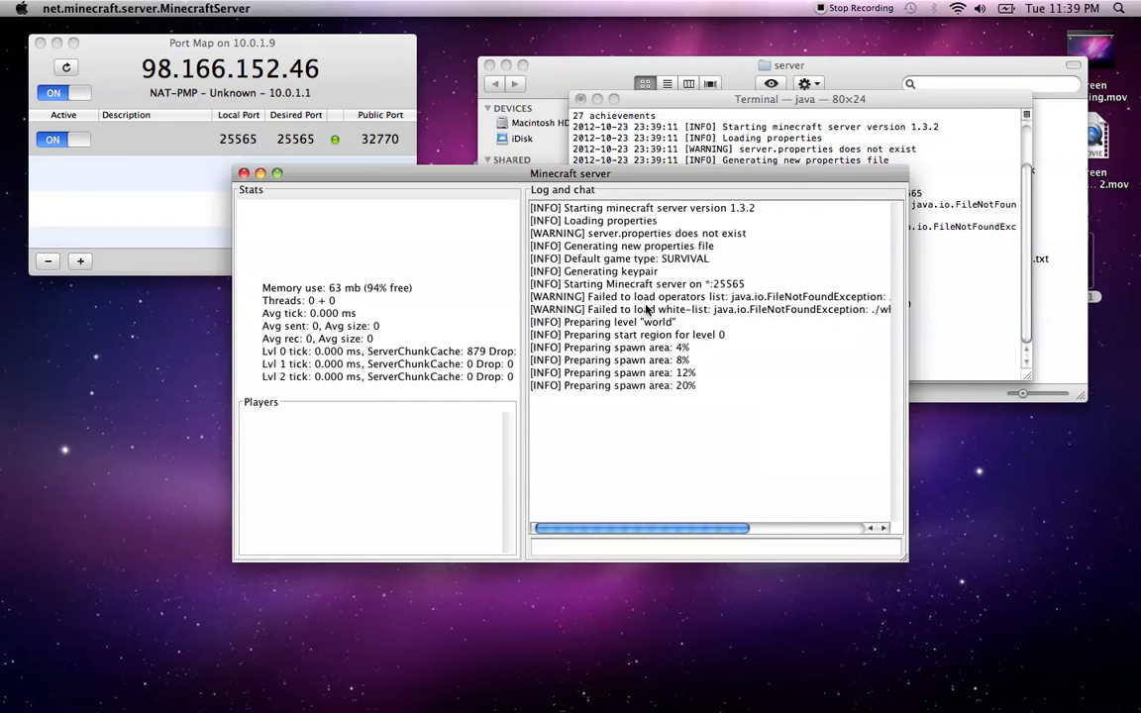
pyautogui.moveTo(666, 310); pyautogui.dragTo(708, 309)
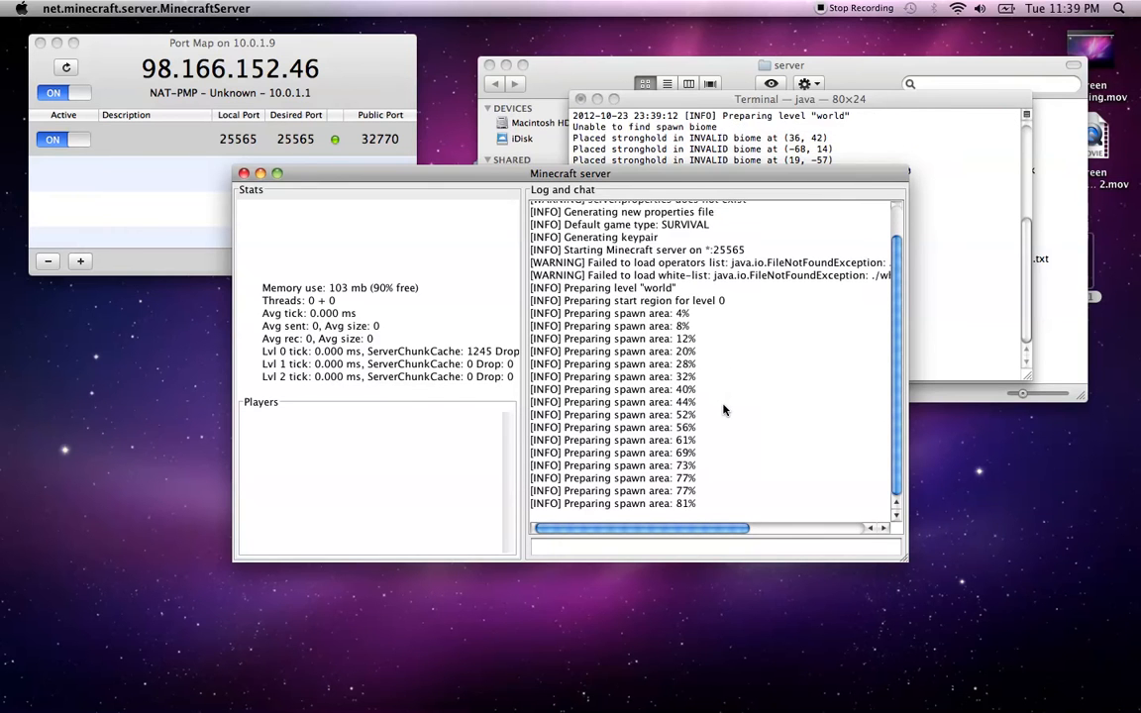
# Enter the stop command in the server console to shut it down
pyautogui.click(684, 544)
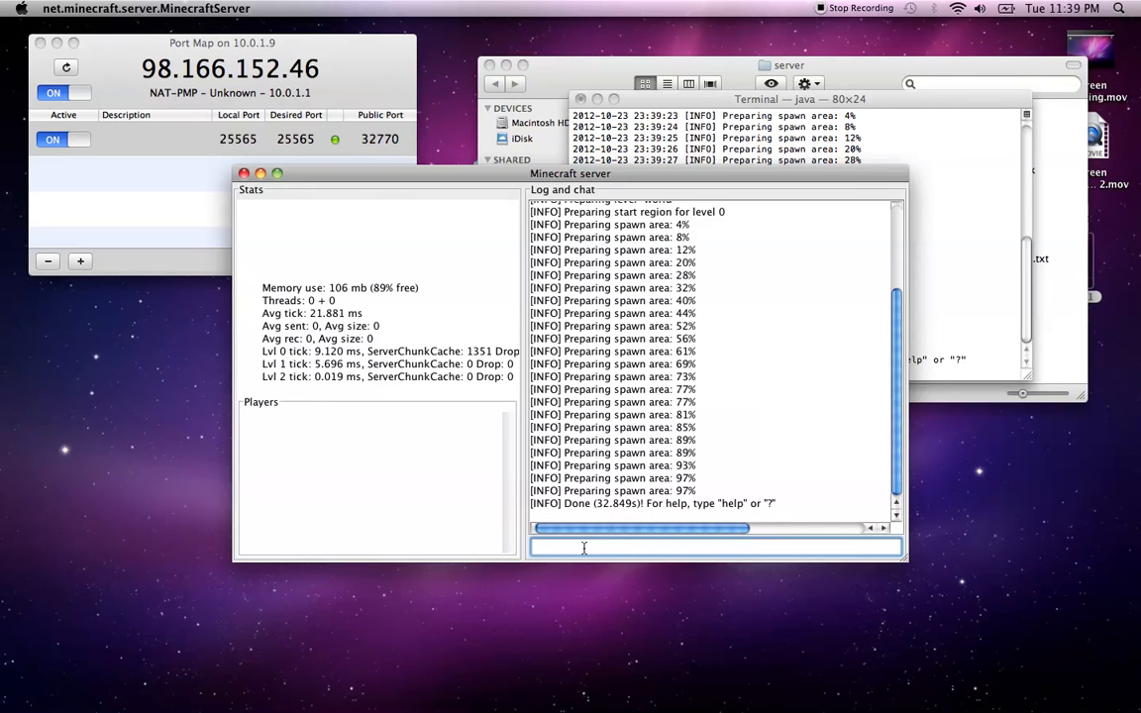
pyautogui.write('stop')
pyautogui.press('Return')
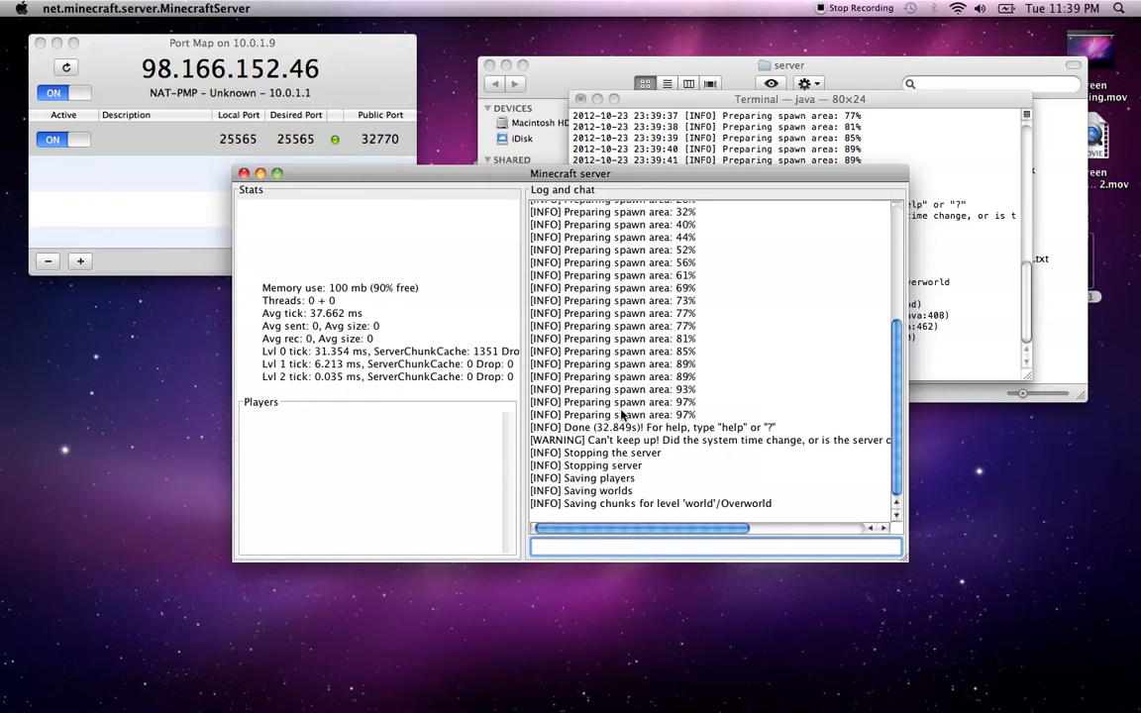
# Issue stop in Terminal and again in the server window's command field
pyautogui.click(973, 328)
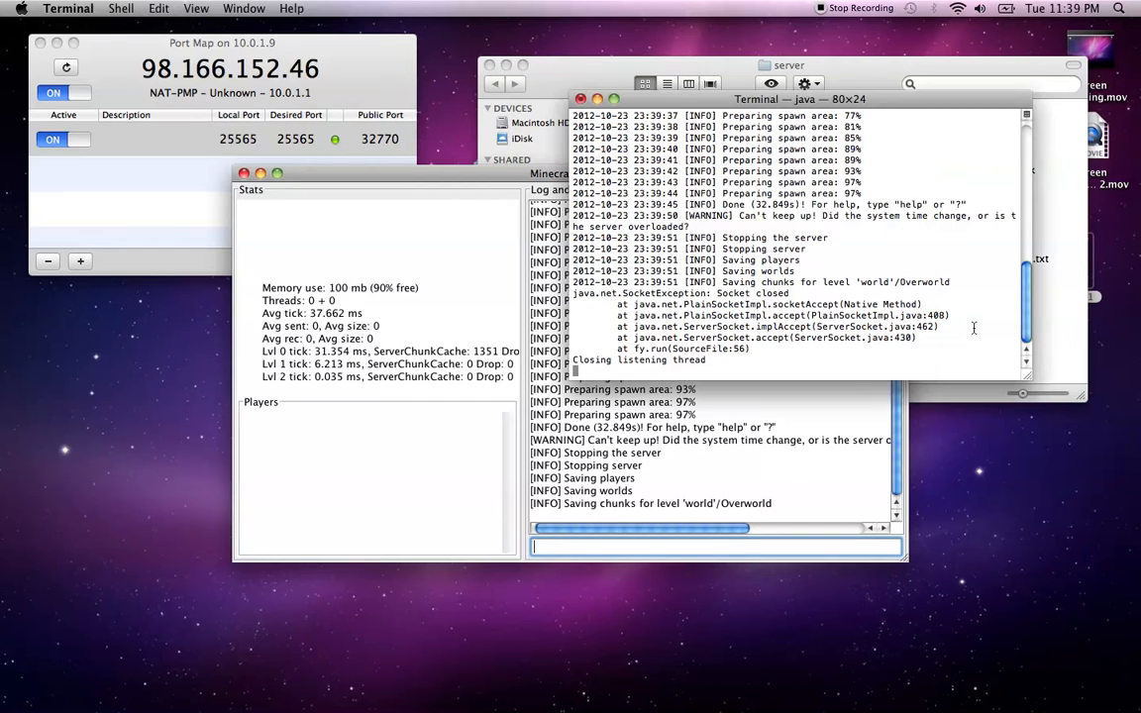
pyautogui.click(750, 477)
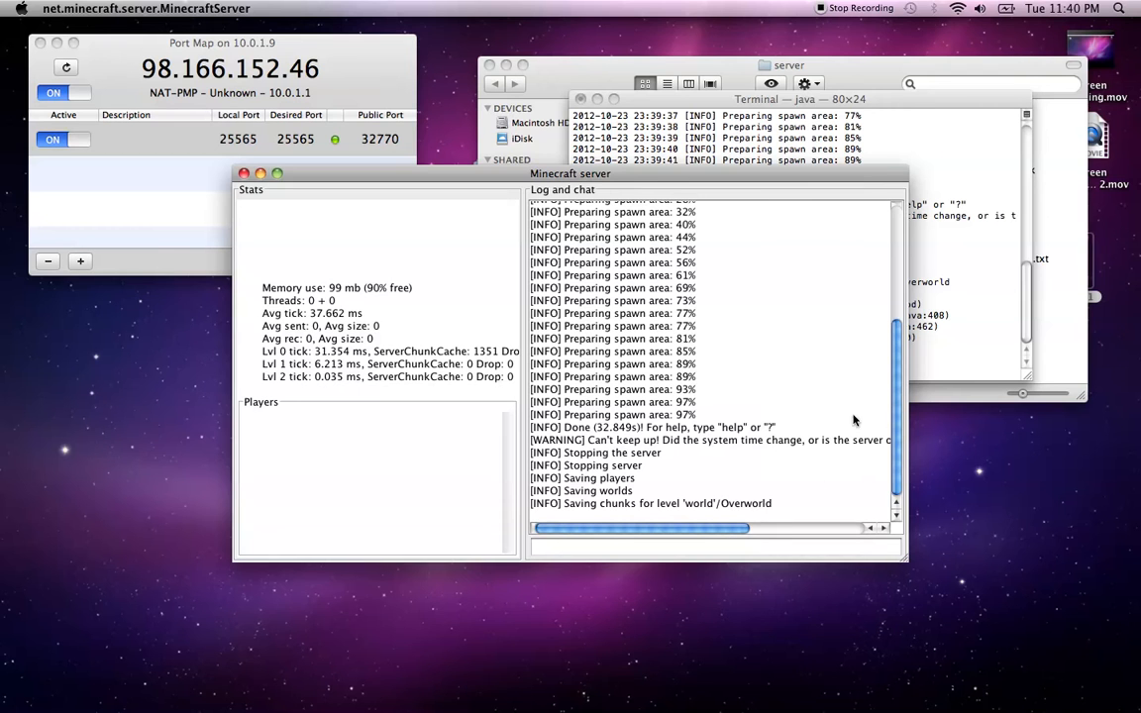
pyautogui.click(951, 327)
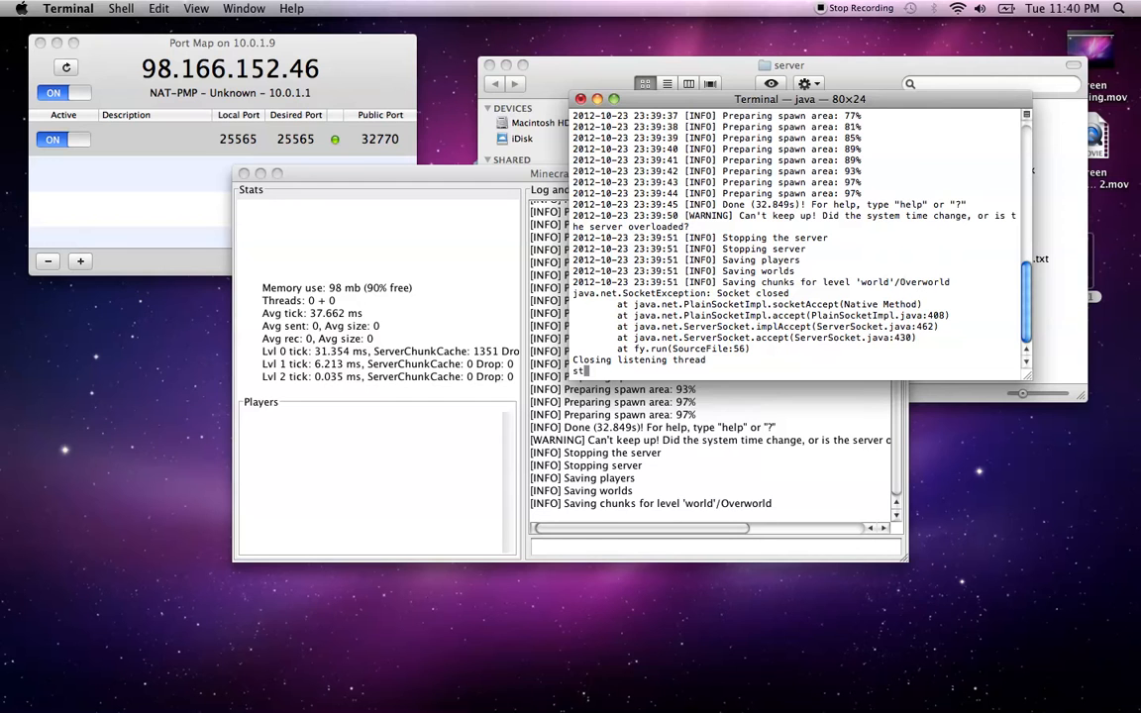
pyautogui.write('stop')
pyautogui.press('Return')
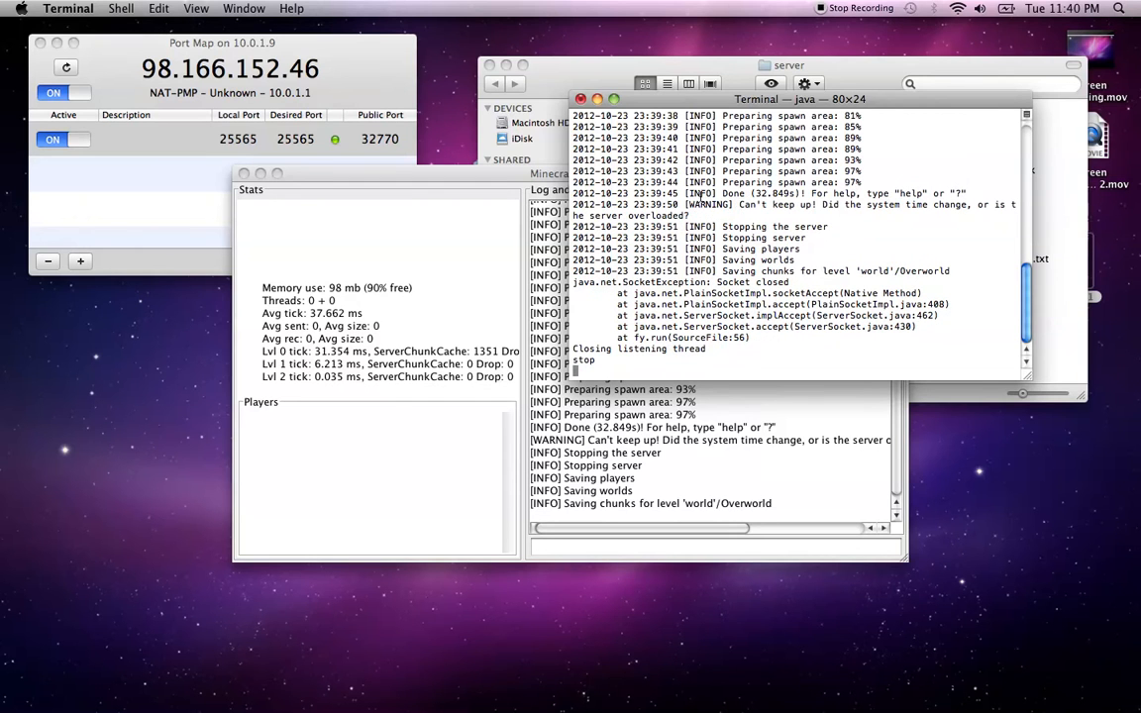
pyautogui.click(580, 454)
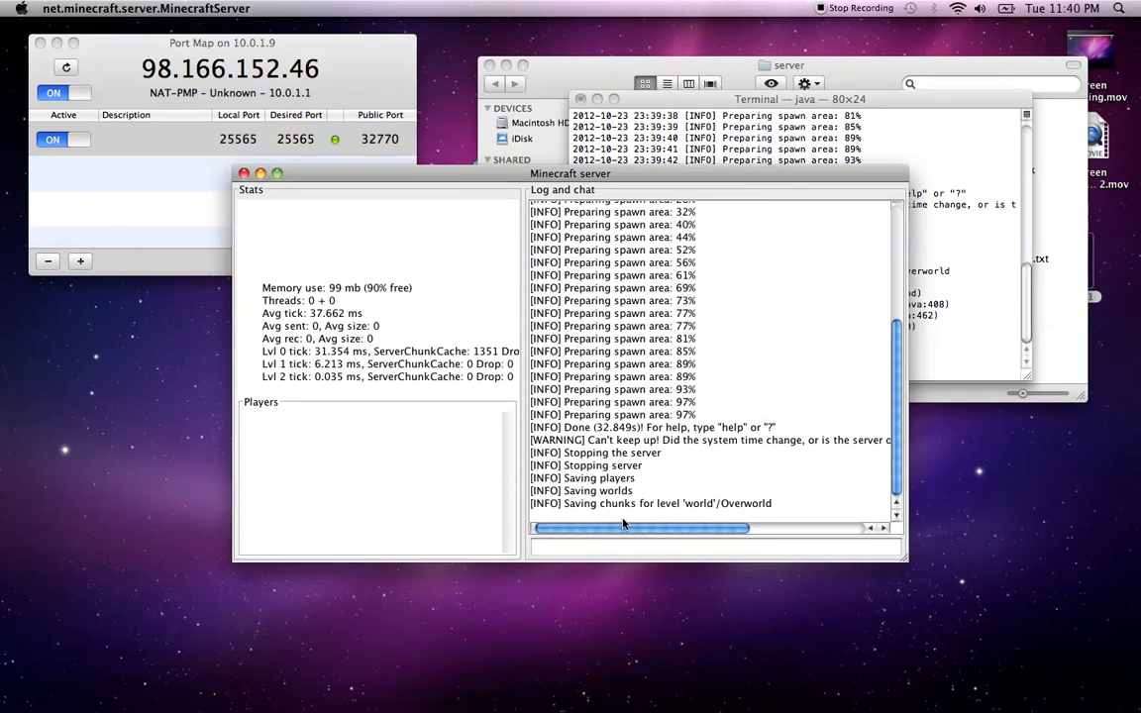
pyautogui.click(624, 544)
pyautogui.write('stop')
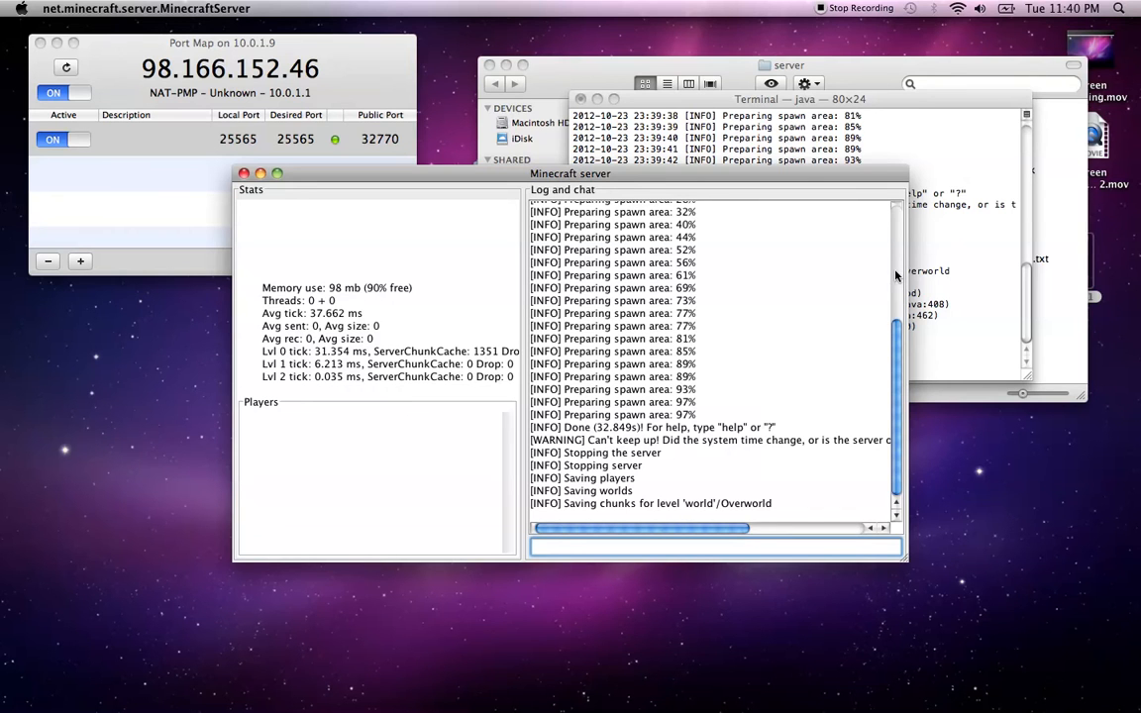
# Quit the Minecraft server from its application menu and check the shutdown messages in Terminal
pyautogui.click(926, 282)
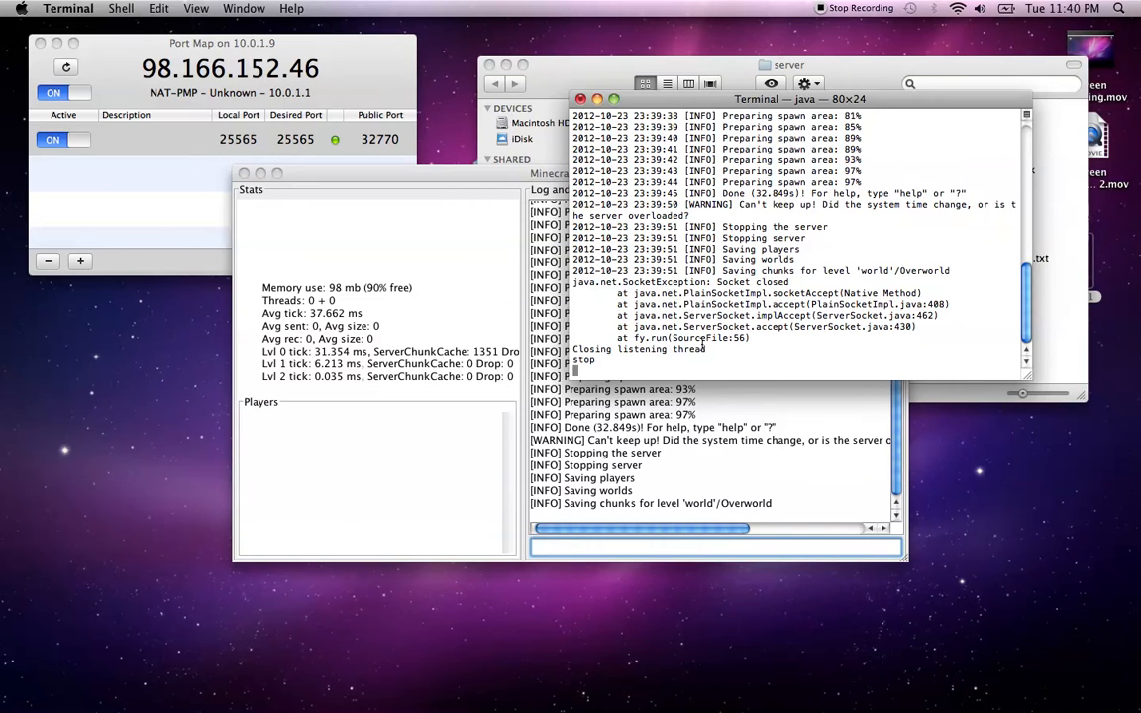
pyautogui.click(456, 419)
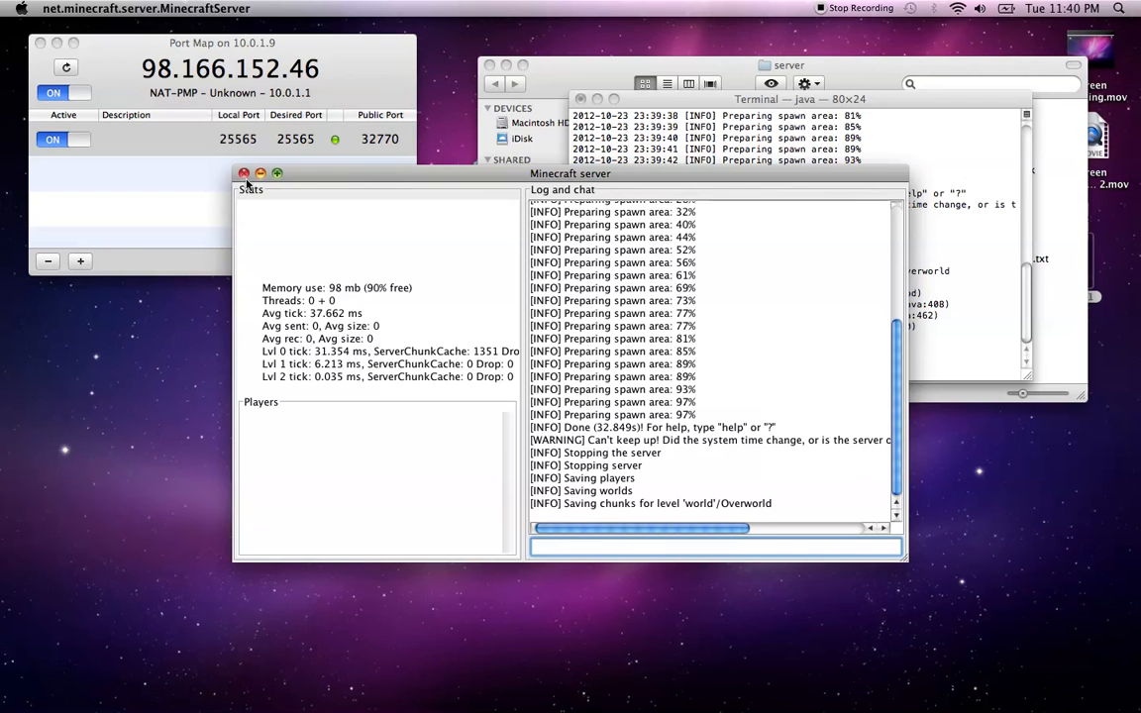
pyautogui.click(116, 9)
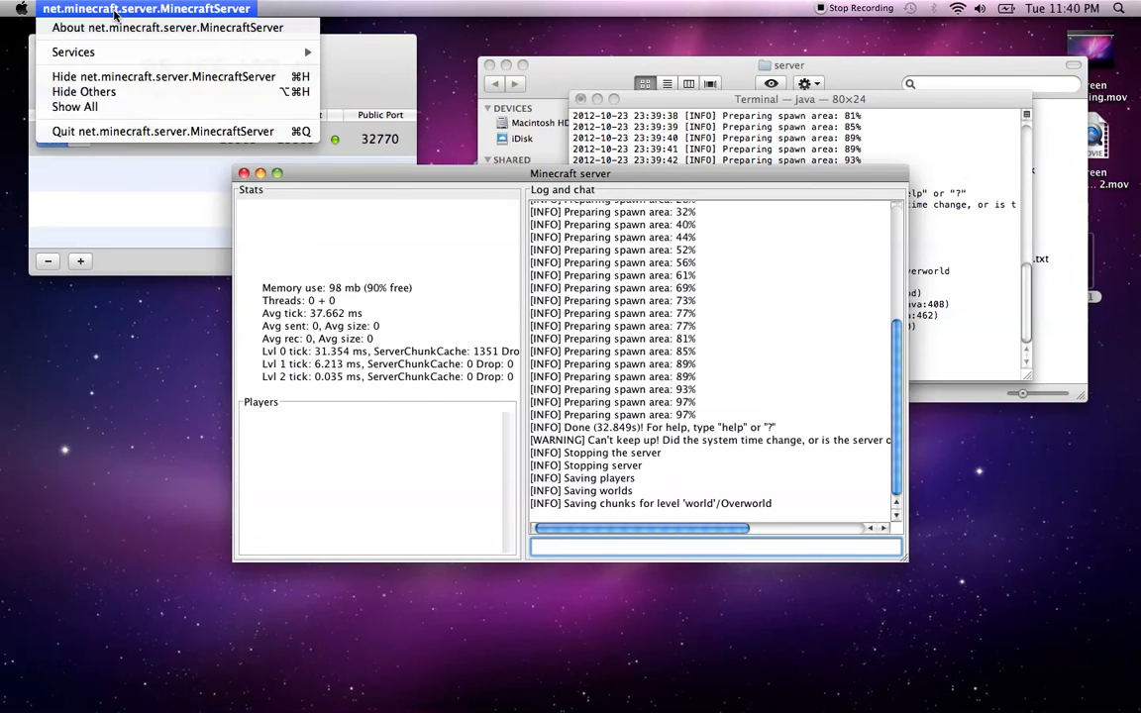
pyautogui.click(155, 130)
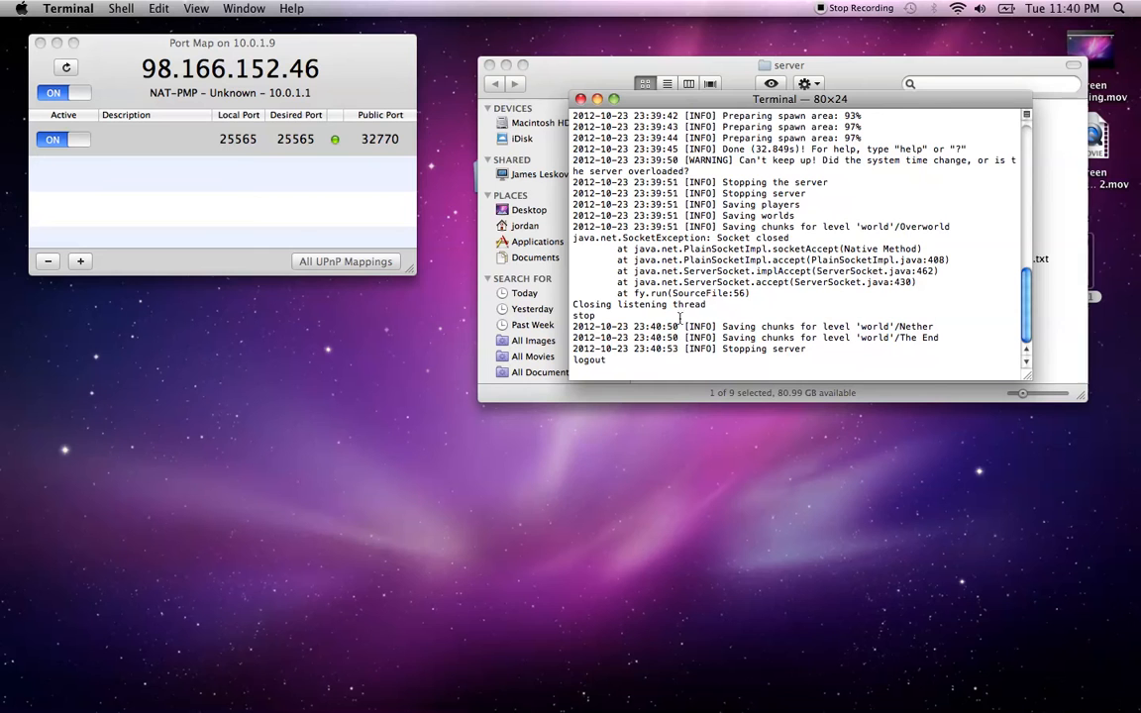
pyautogui.moveTo(773, 357); pyautogui.dragTo(598, 359)
pyautogui.click(614, 357)
# Close the Terminal console after confirming it shows [Process completed]
pyautogui.moveTo(698, 369); pyautogui.dragTo(581, 352)
pyautogui.click(640, 313)
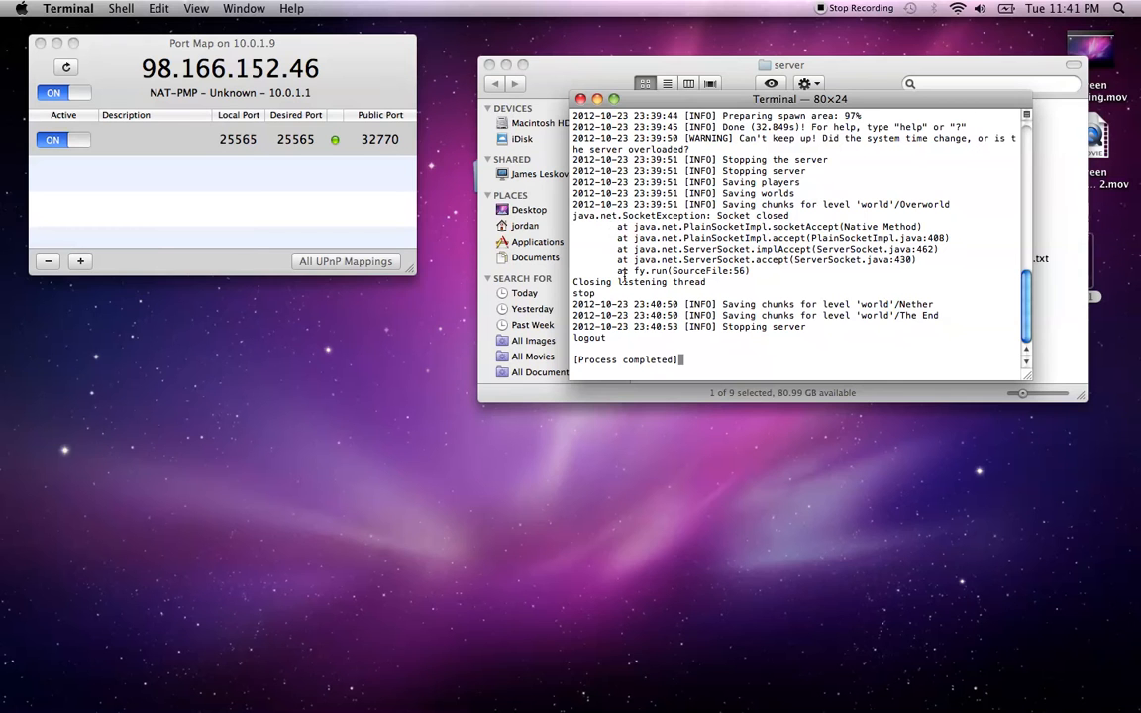
pyautogui.scroll(3, 622, 276)
pyautogui.scroll(-3, 622, 275)
pyautogui.click(581, 99)
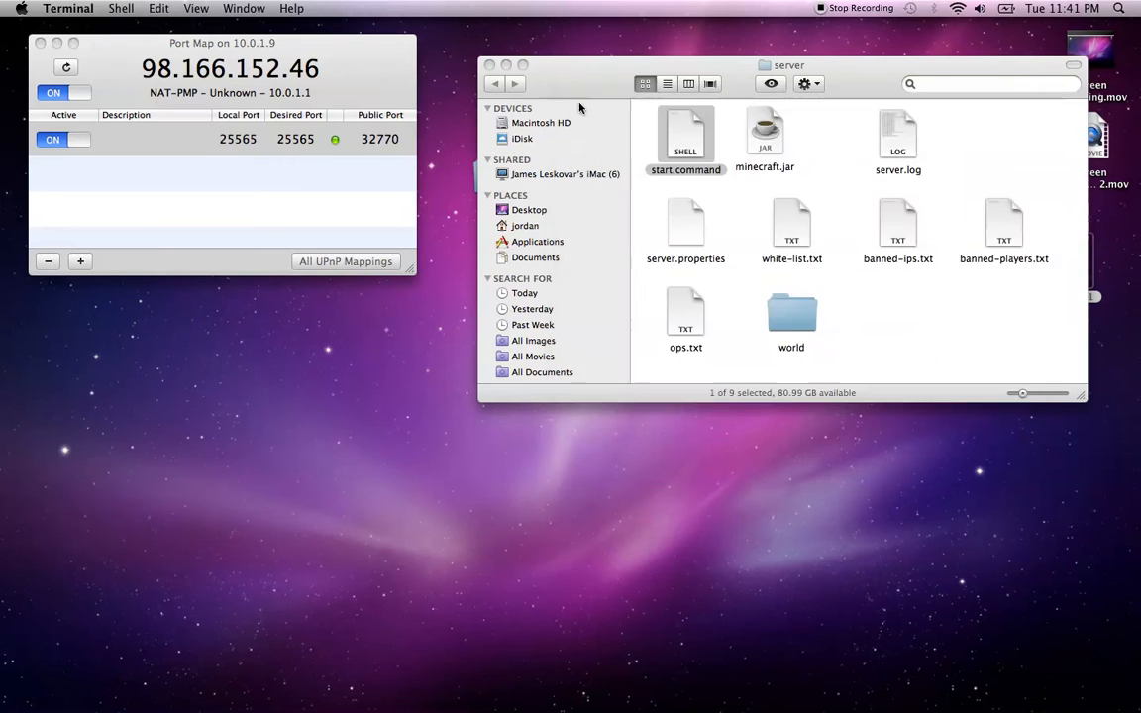
# Bring the server folder forward and compare it with Port Map's 25565 mapping
pyautogui.click(895, 339)
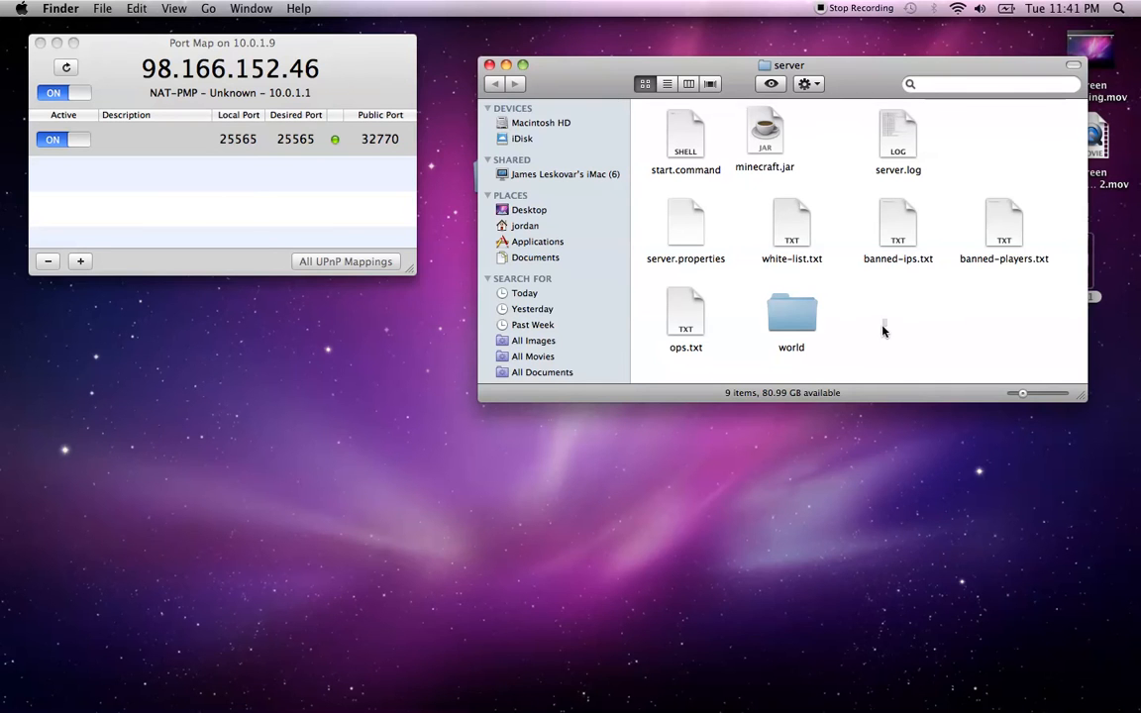
pyautogui.moveTo(847, 282); pyautogui.dragTo(1057, 367)
pyautogui.click(375, 149)
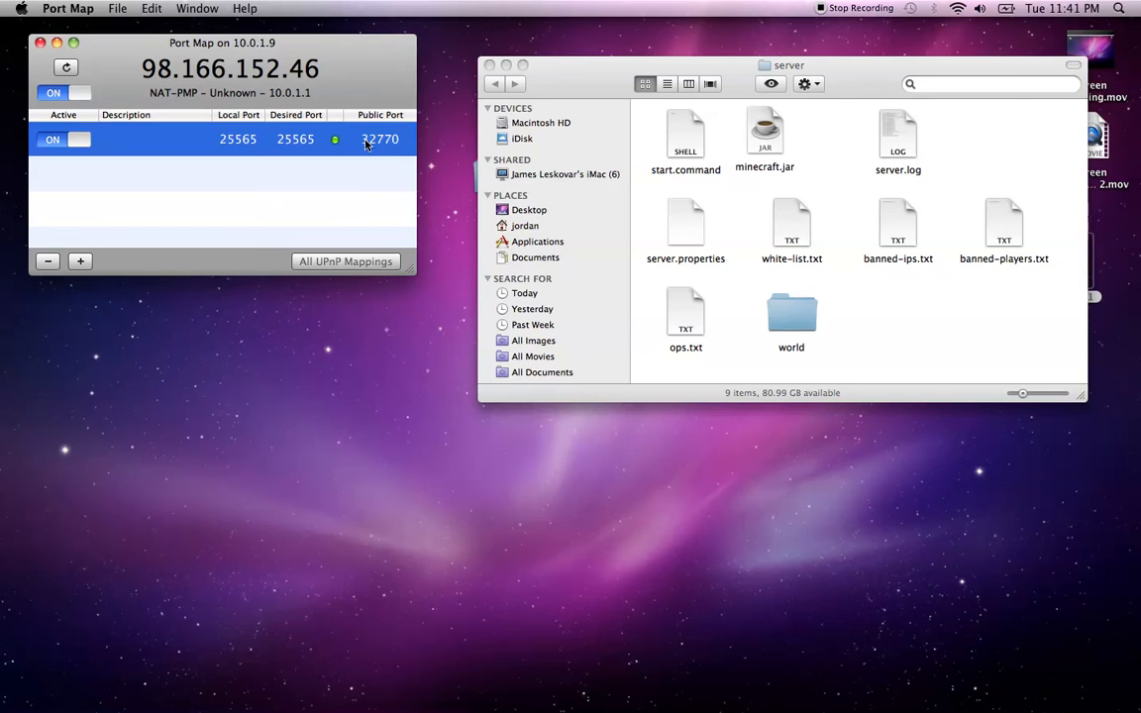
pyautogui.click(922, 308)
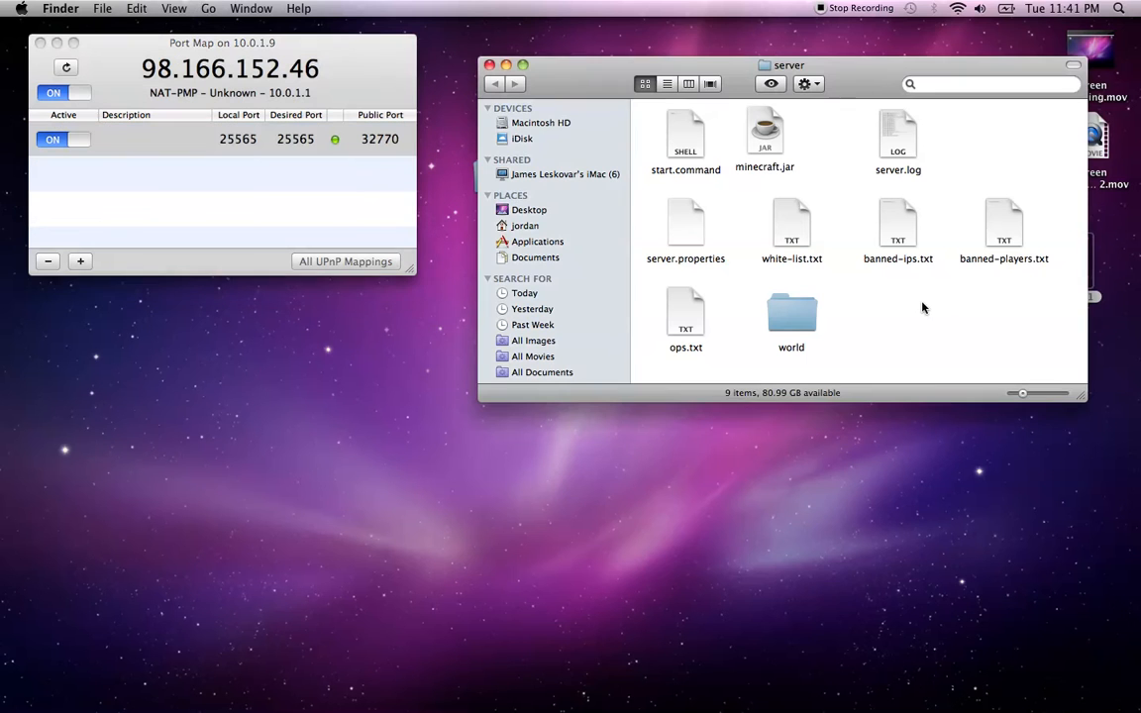
# Open server.properties in TextEdit, set to always open this kind of file
pyautogui.rightClick(667, 253)
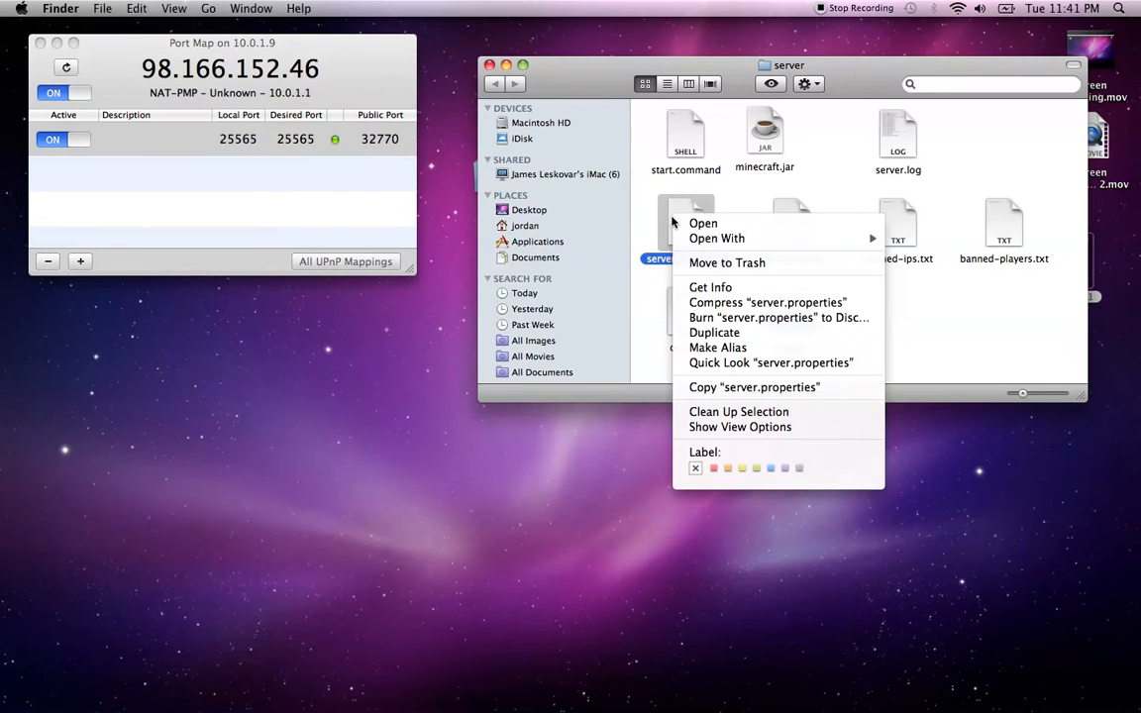
pyautogui.click(640, 225)
pyautogui.rightClick(699, 239)
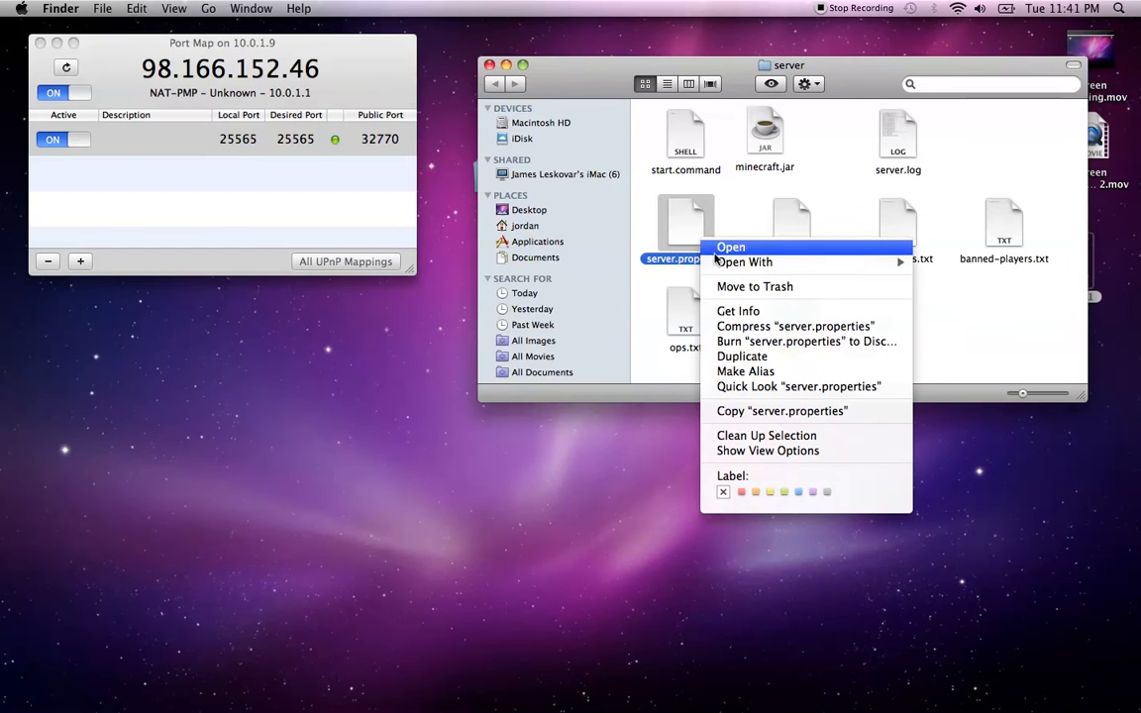
pyautogui.moveTo(721, 265)
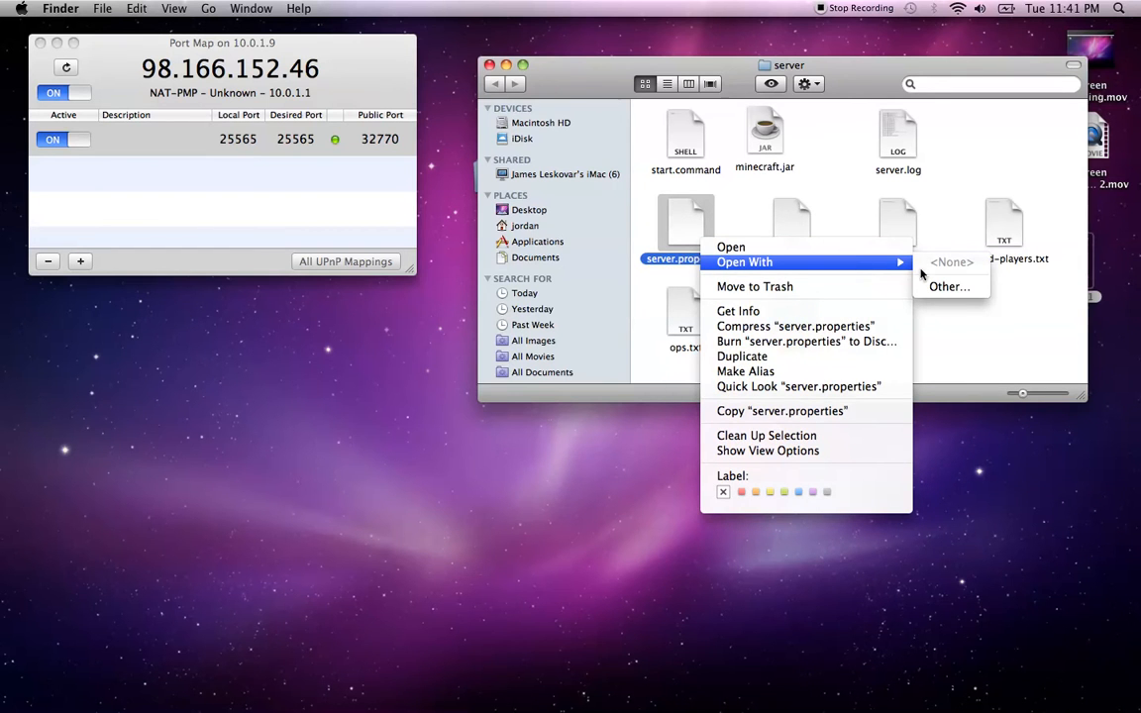
pyautogui.click(945, 287)
pyautogui.scroll(-10, 585, 268)
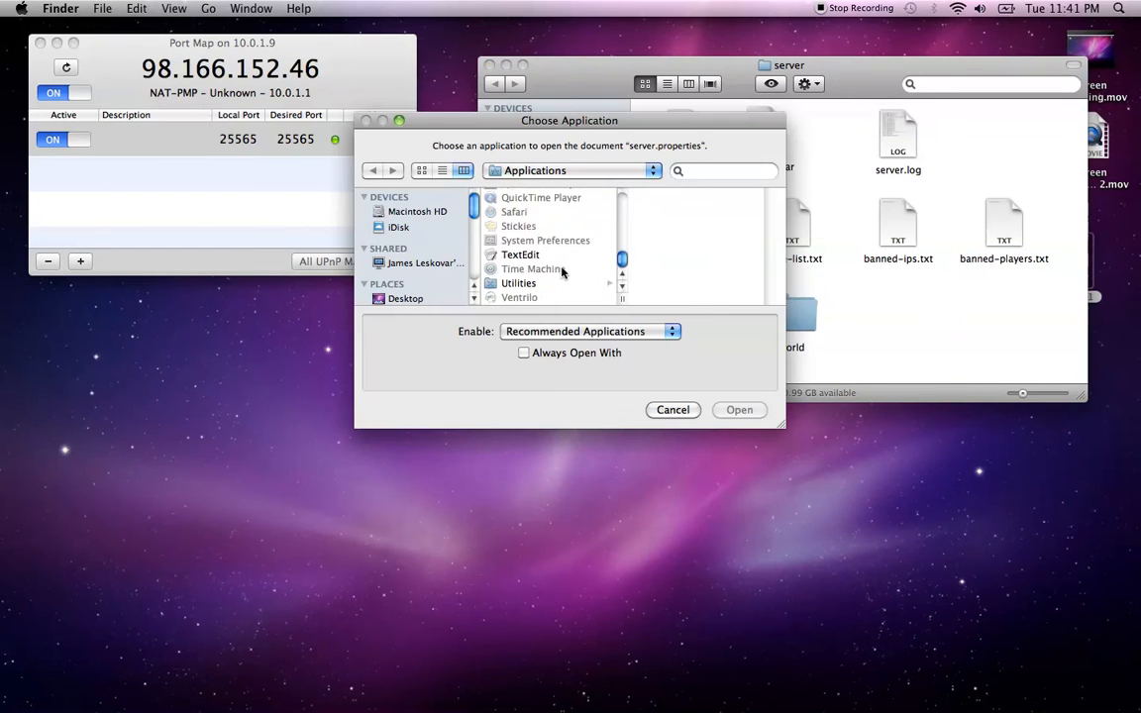
pyautogui.click(525, 353)
pyautogui.doubleClick(511, 256)
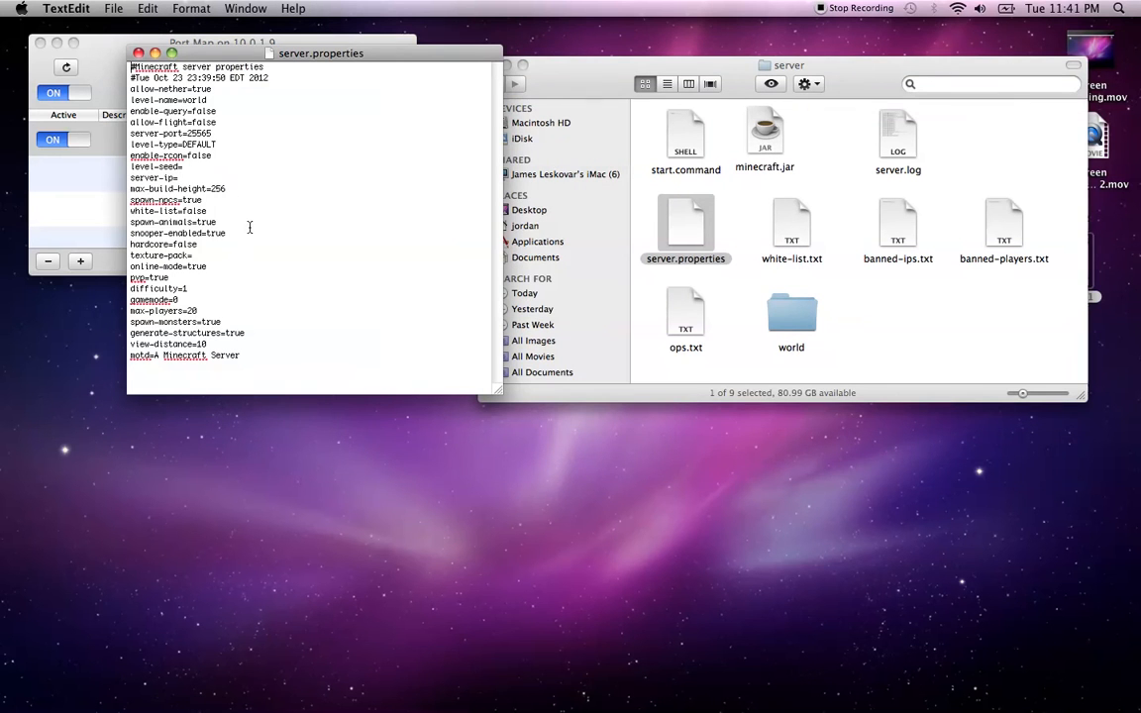
# Highlight allow-nether, enable-query, allow-flight and server-port=25565, then move the window beside Port Map
pyautogui.moveTo(245, 90); pyautogui.dragTo(135, 90)
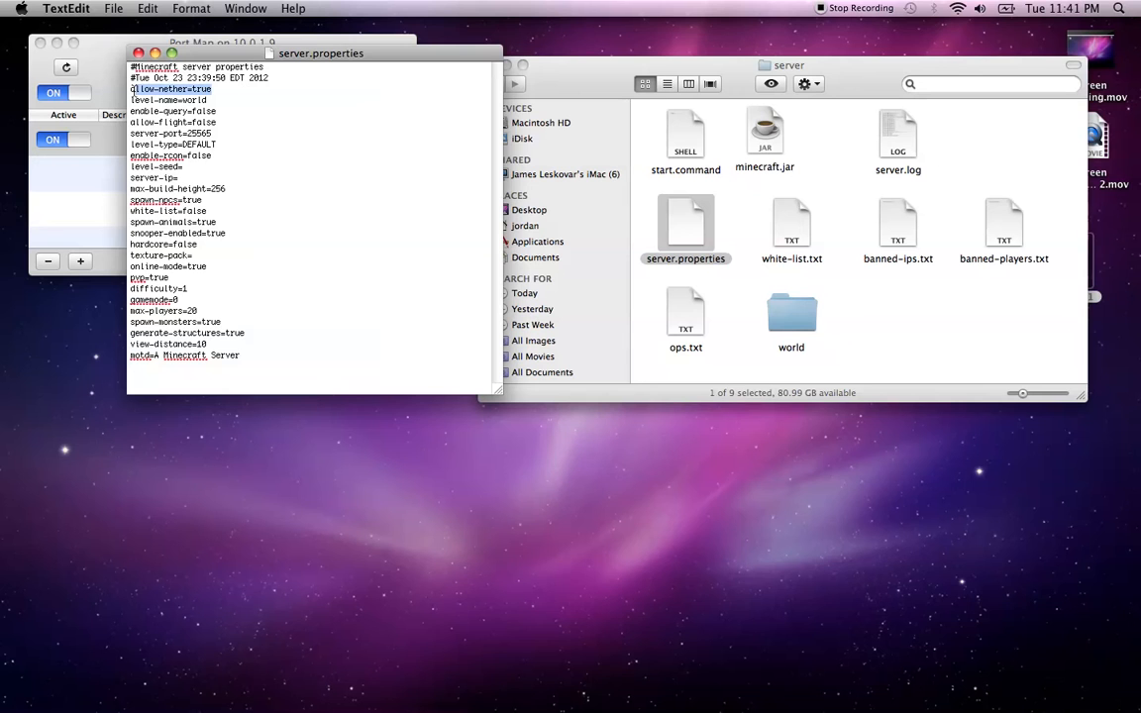
pyautogui.moveTo(207, 101); pyautogui.dragTo(128, 102)
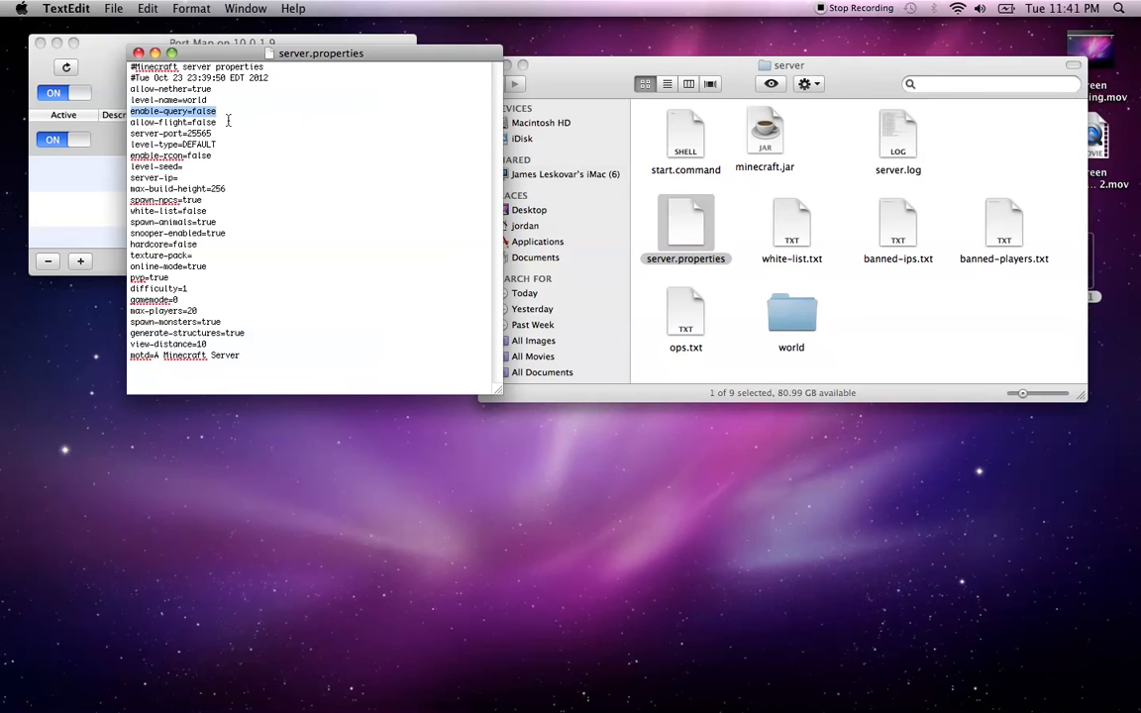
pyautogui.moveTo(251, 122); pyautogui.dragTo(103, 127)
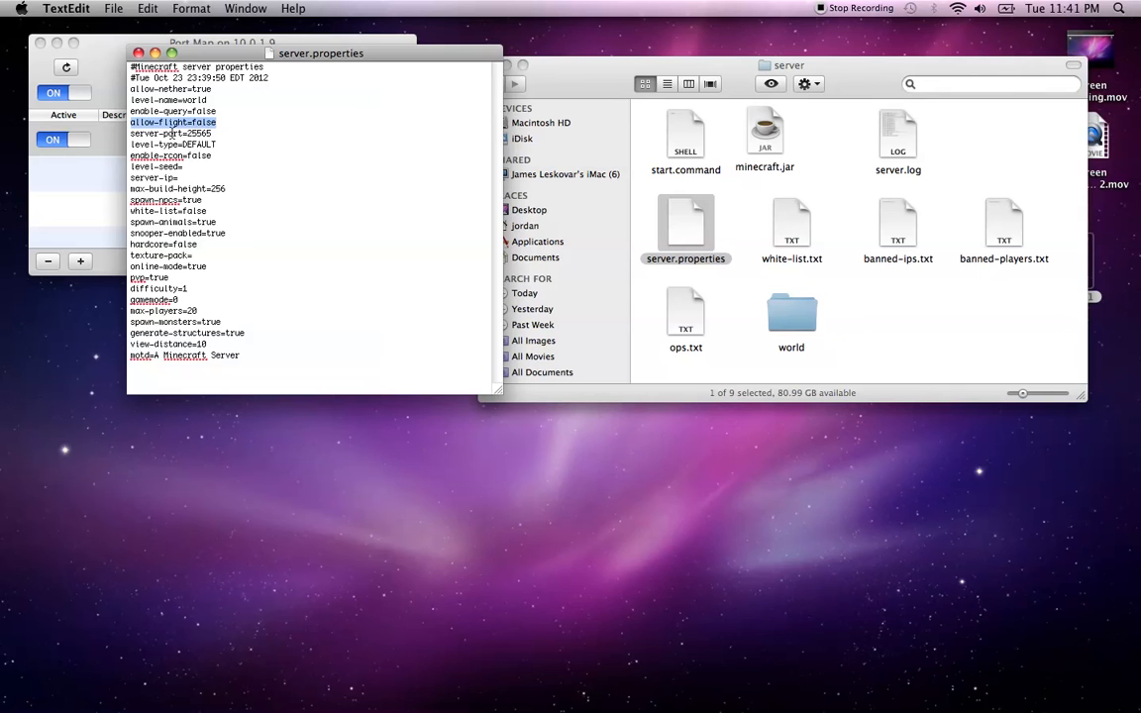
pyautogui.moveTo(235, 134); pyautogui.dragTo(115, 139)
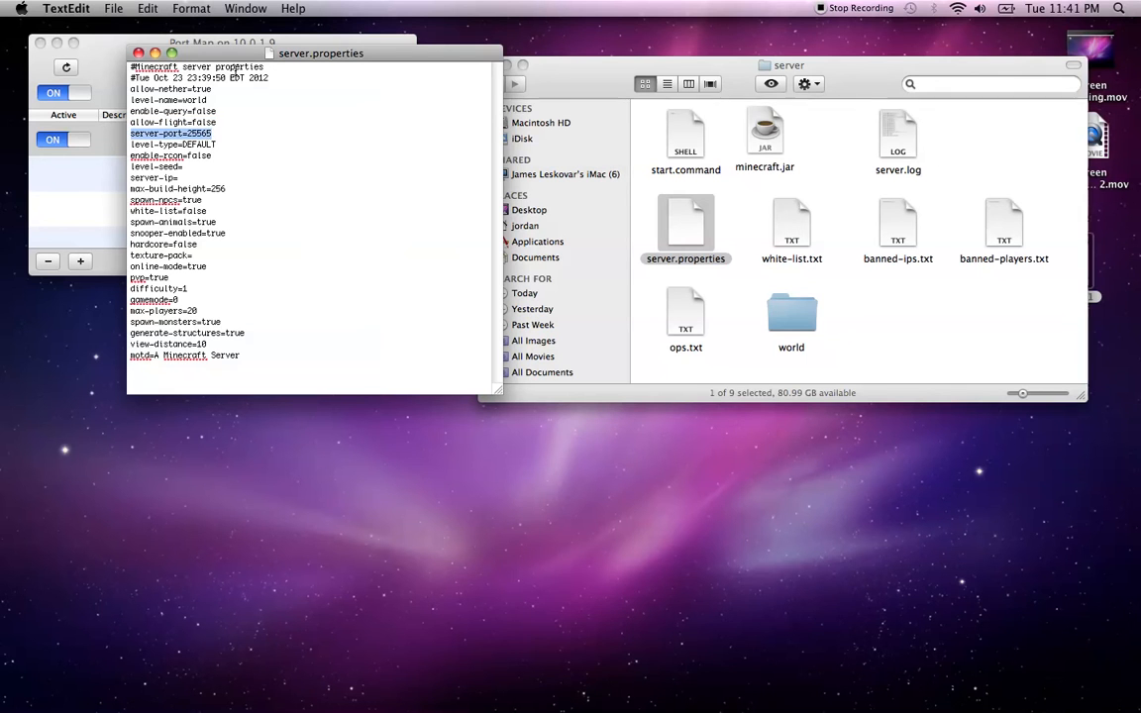
pyautogui.moveTo(242, 57); pyautogui.dragTo(466, 63)
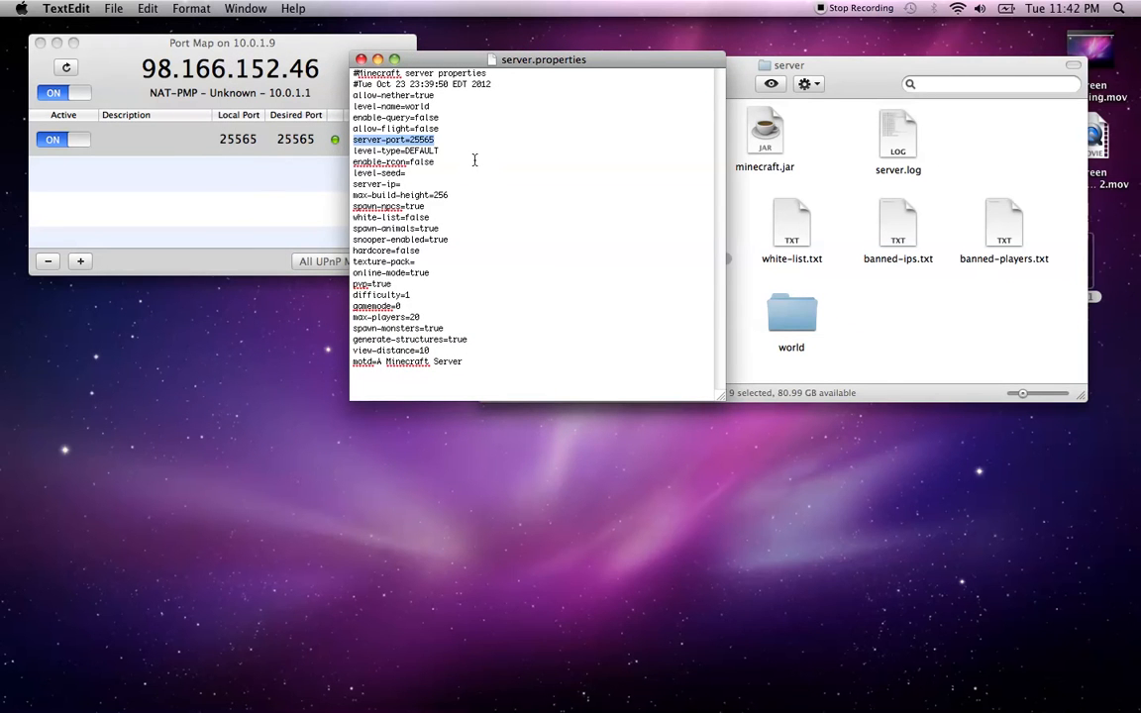
pyautogui.moveTo(440, 151); pyautogui.dragTo(354, 150)
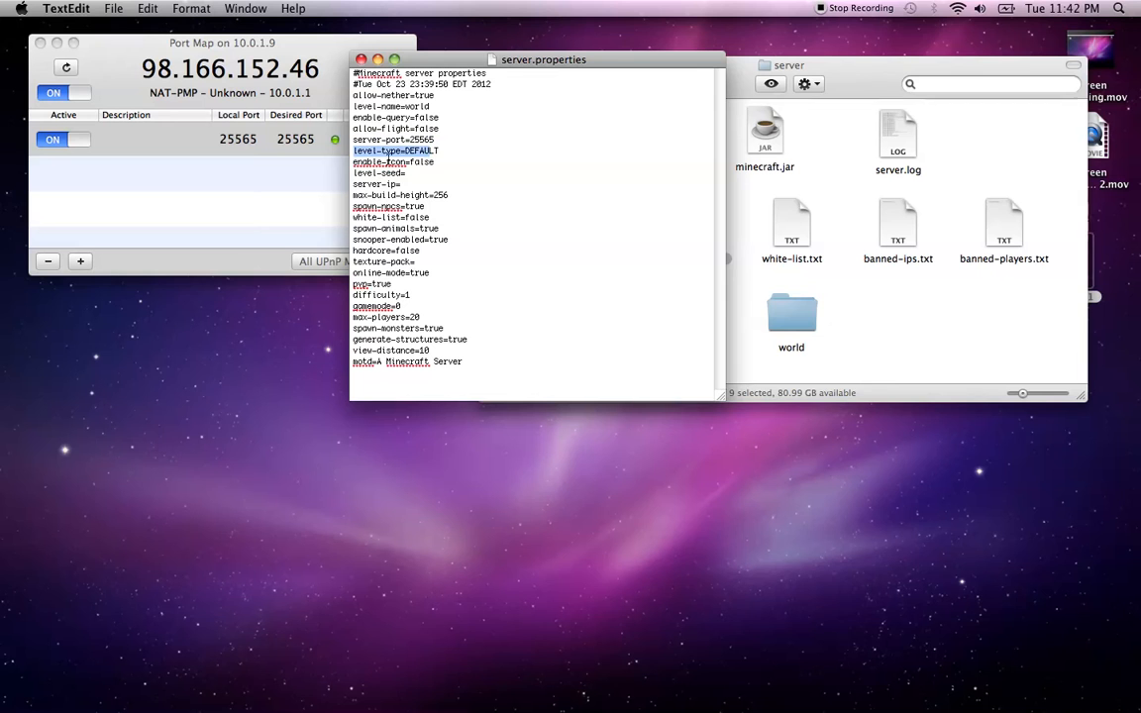
pyautogui.moveTo(433, 164); pyautogui.dragTo(319, 166)
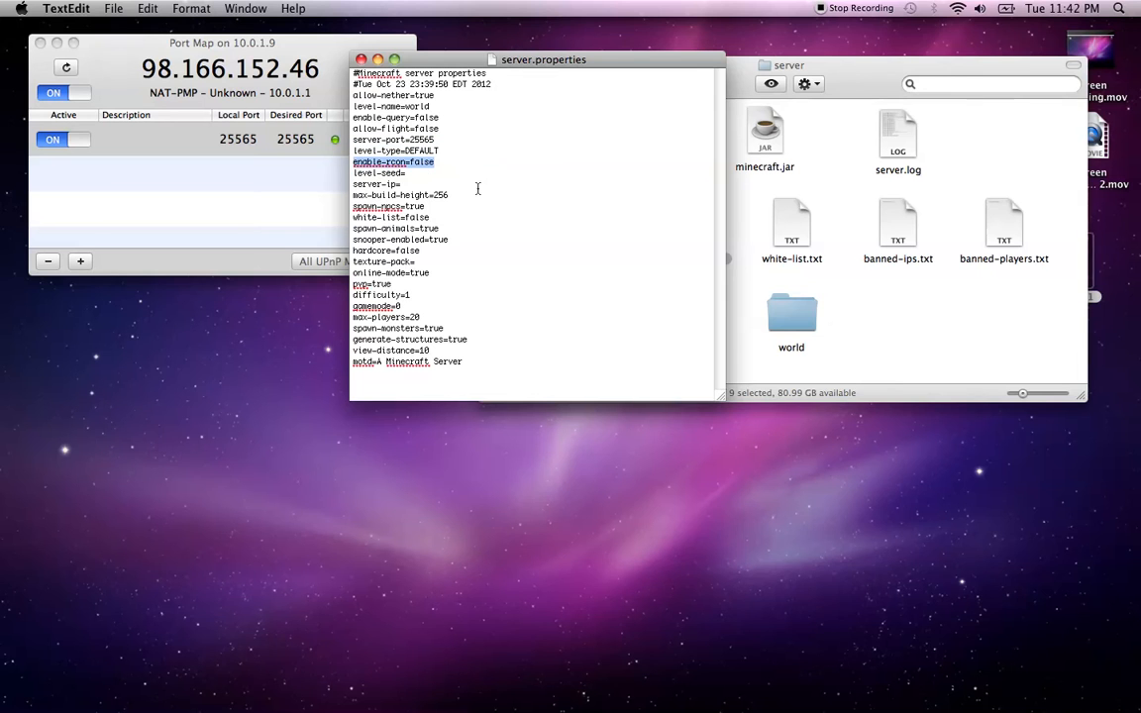
pyautogui.moveTo(426, 174); pyautogui.dragTo(300, 181)
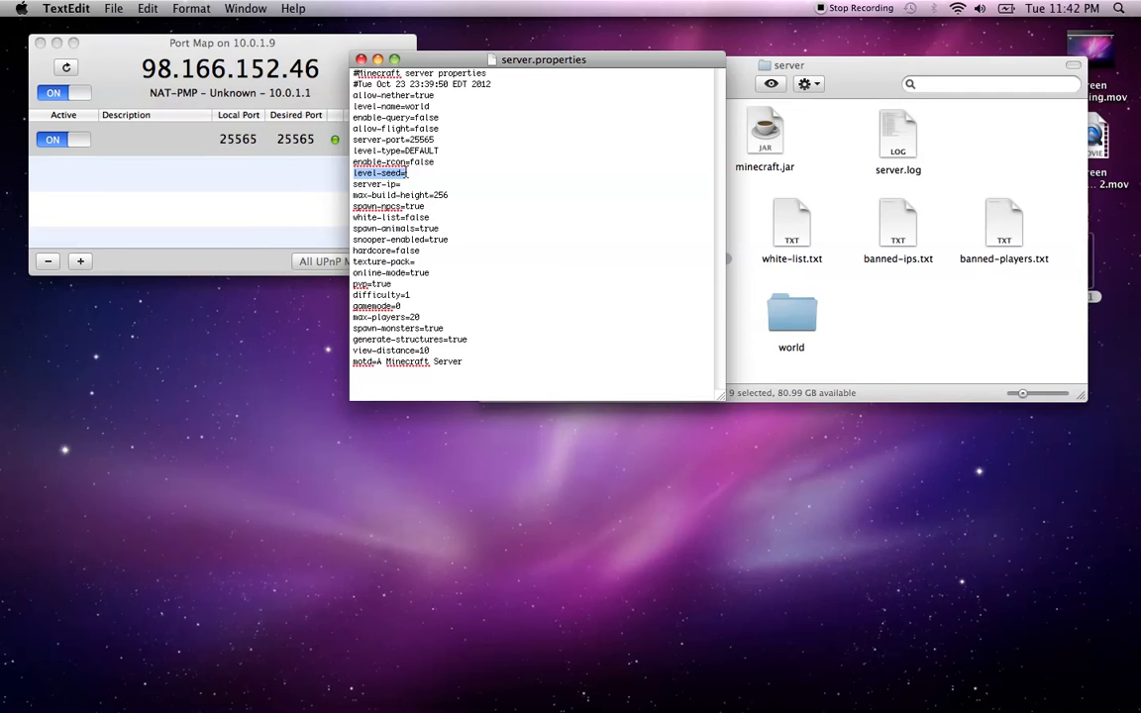
pyautogui.moveTo(405, 186); pyautogui.dragTo(312, 182)
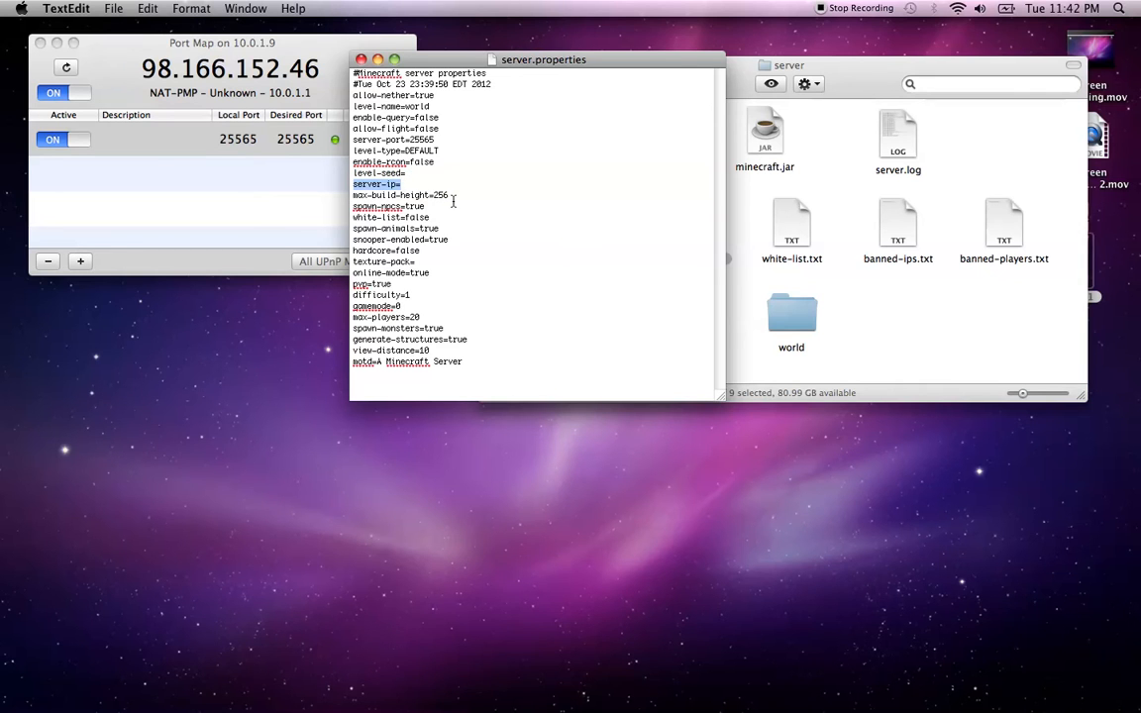
pyautogui.moveTo(454, 196); pyautogui.dragTo(351, 197)
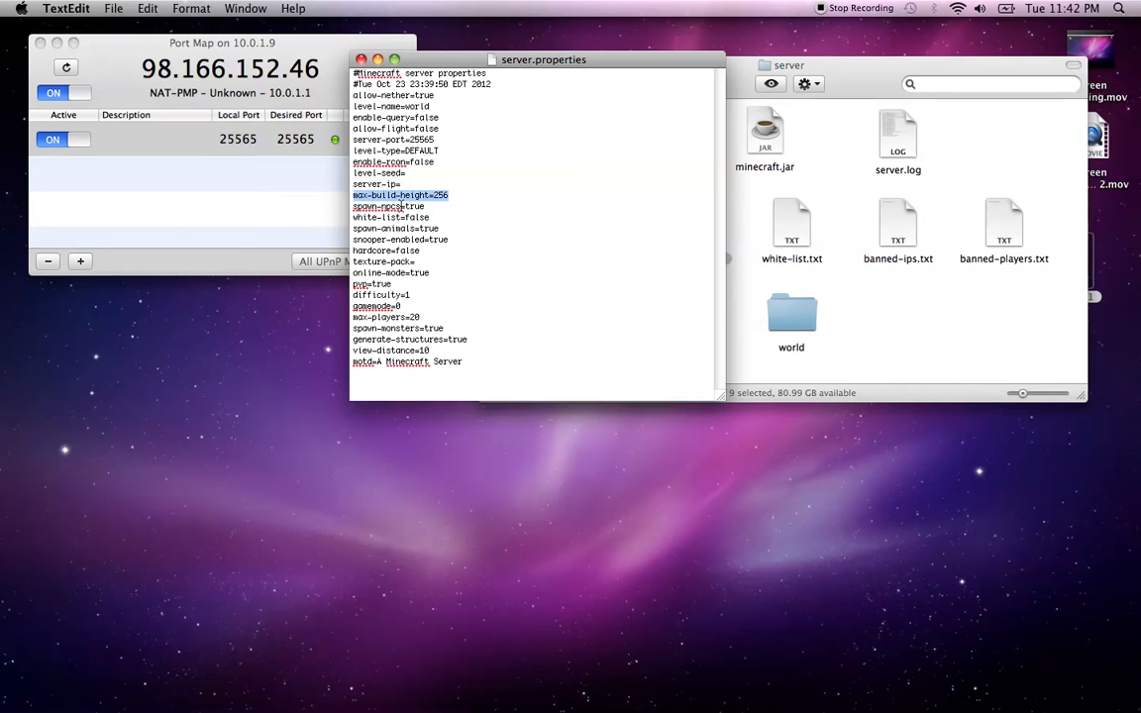
pyautogui.moveTo(426, 206); pyautogui.dragTo(351, 209)
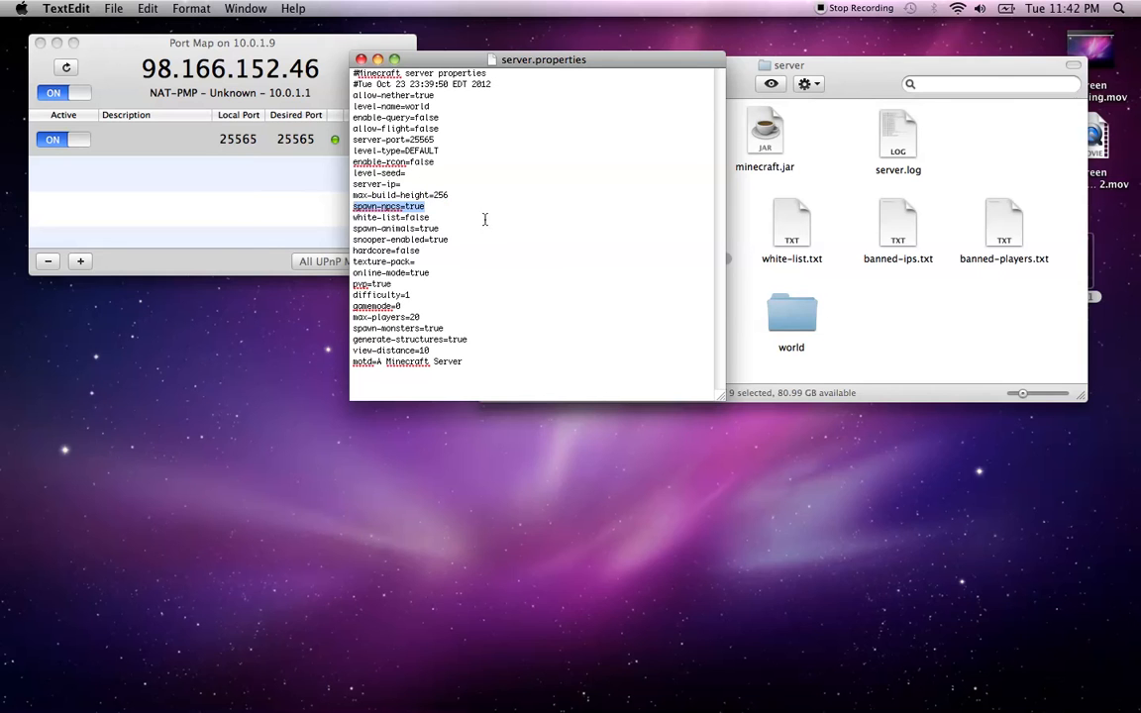
pyautogui.moveTo(455, 218); pyautogui.dragTo(346, 214)
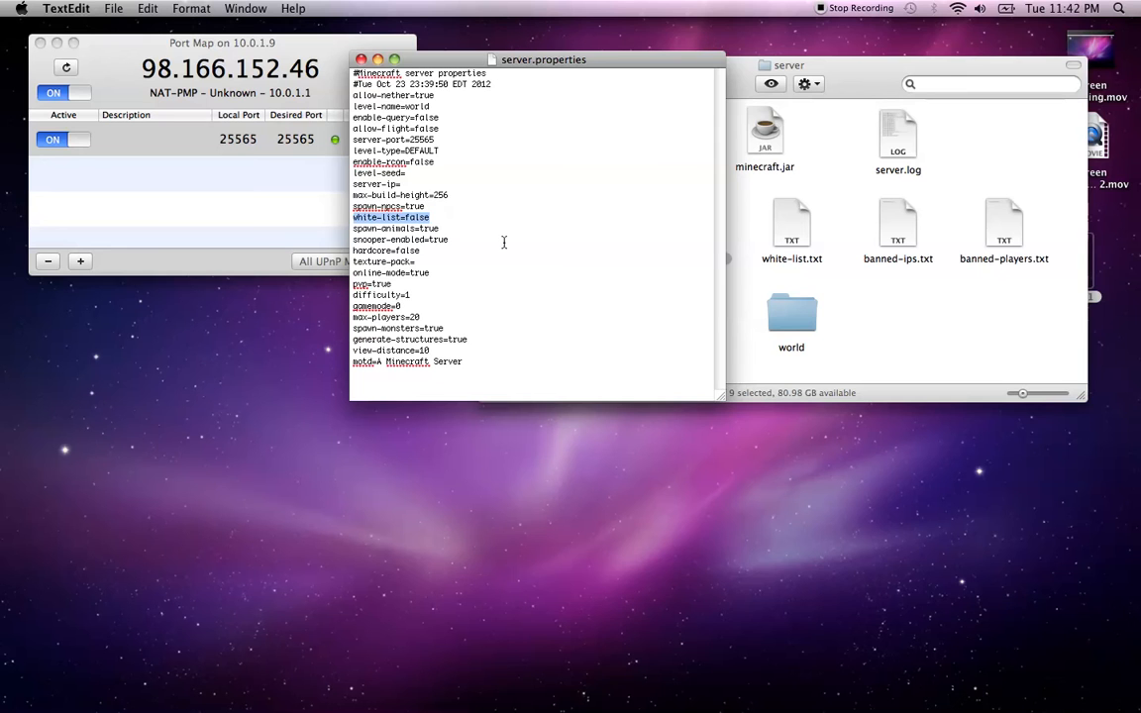
pyautogui.moveTo(448, 231); pyautogui.dragTo(334, 229)
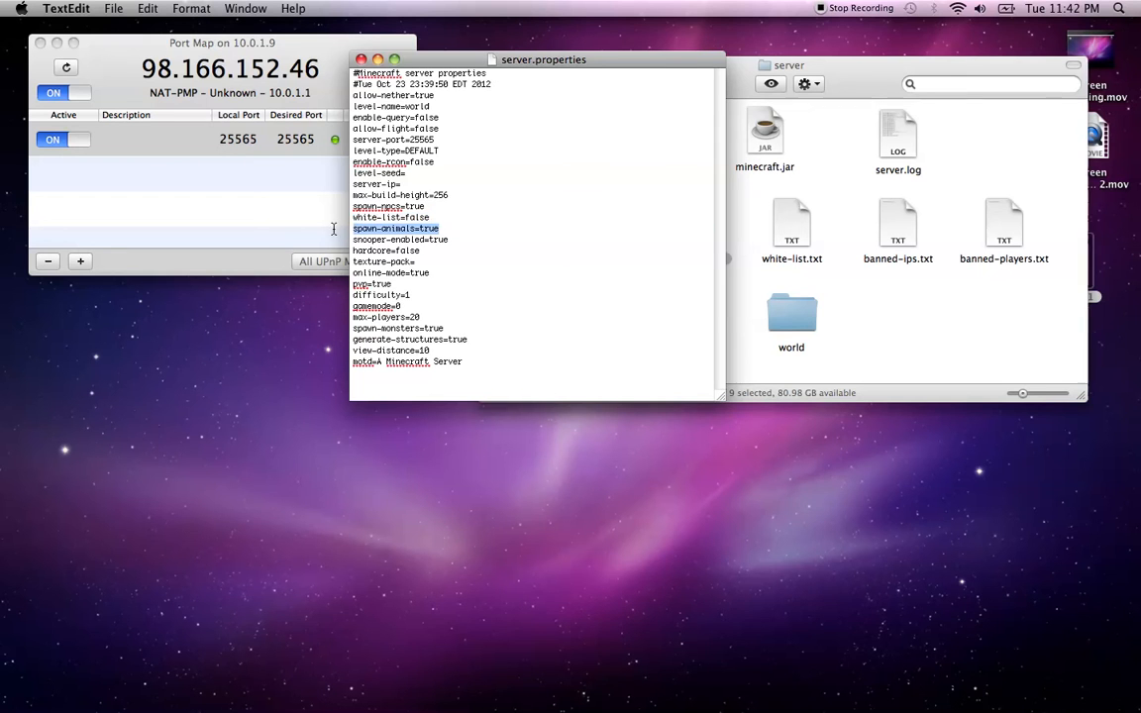
pyautogui.click(450, 239)
pyautogui.moveTo(446, 240); pyautogui.dragTo(352, 242)
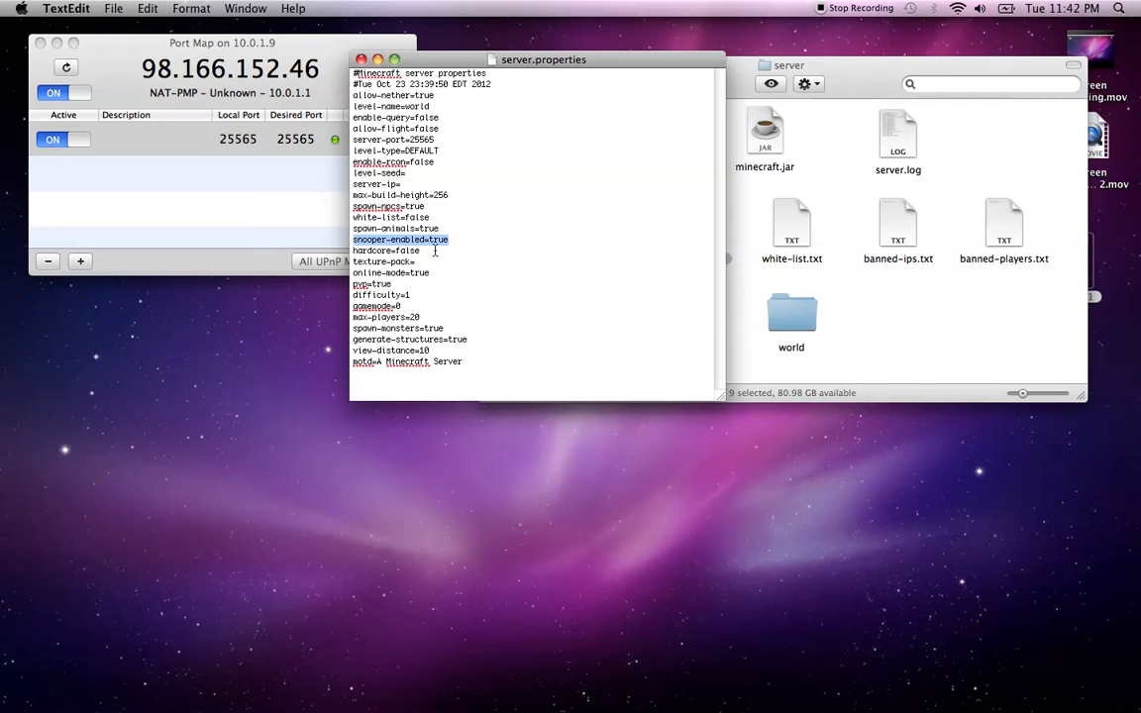
pyautogui.moveTo(433, 249); pyautogui.dragTo(349, 252)
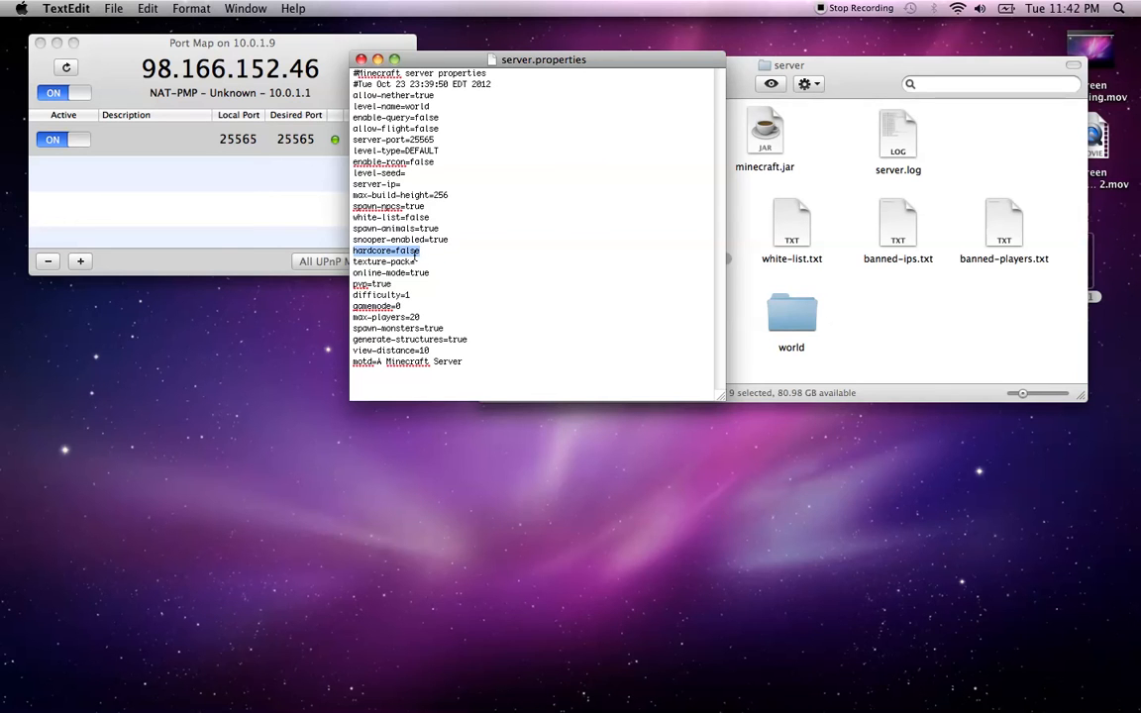
pyautogui.click(417, 261)
pyautogui.moveTo(417, 261); pyautogui.dragTo(346, 262)
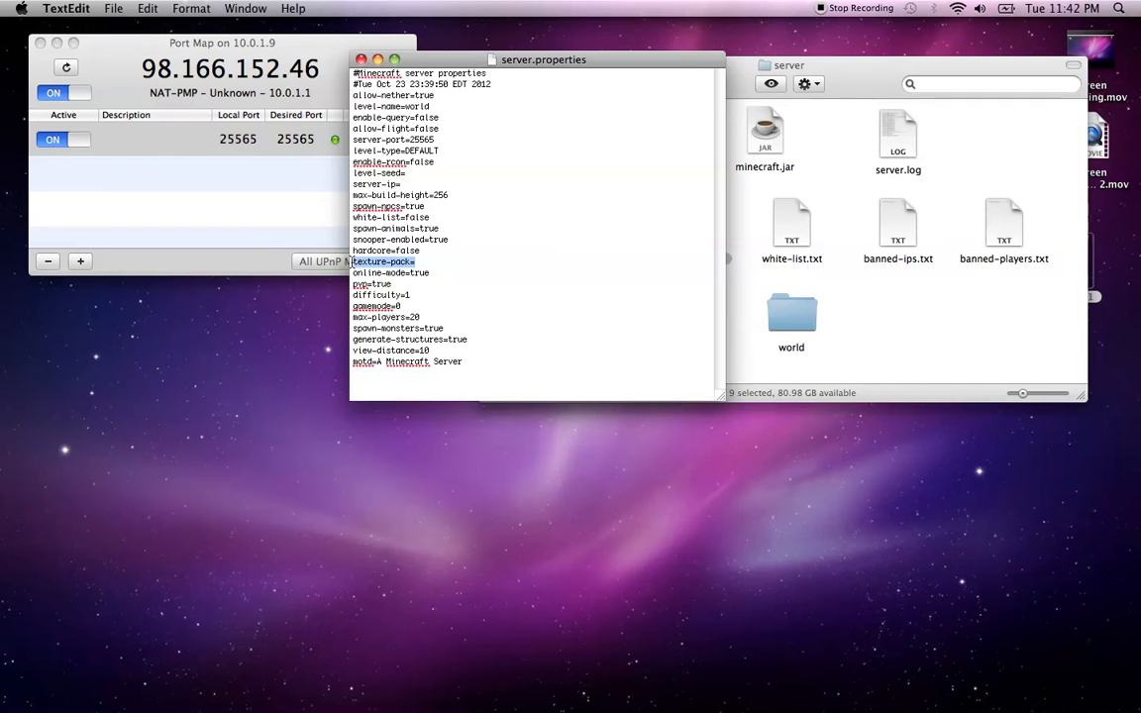
pyautogui.click(414, 264)
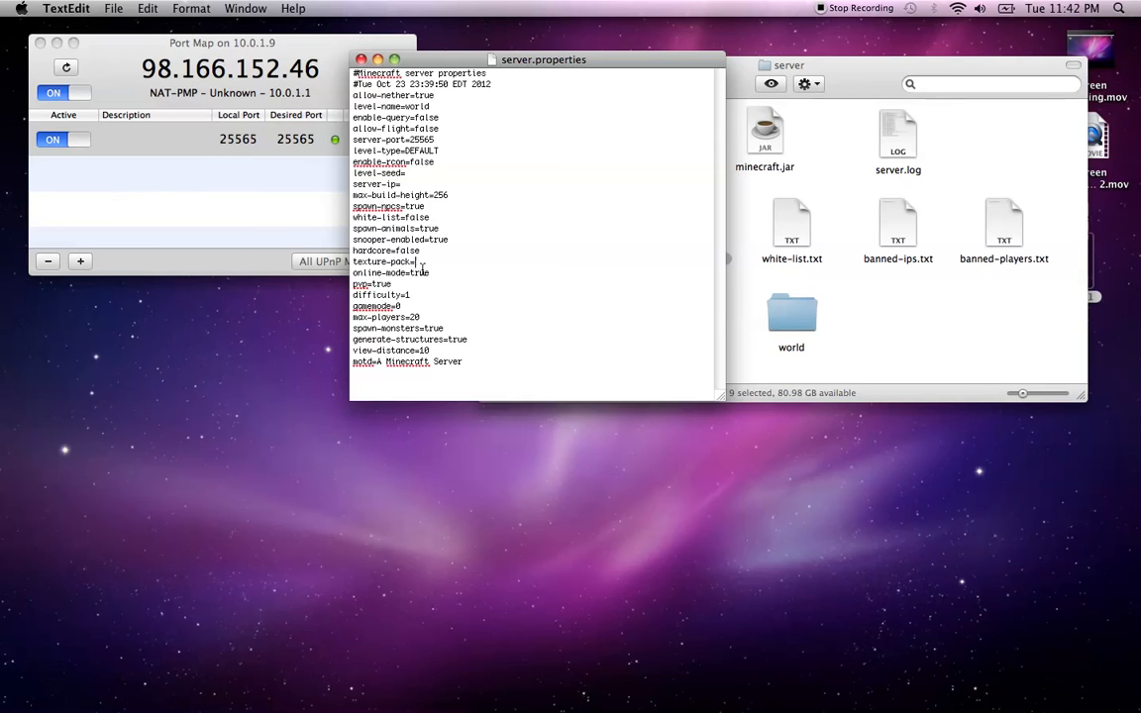
pyautogui.moveTo(434, 273); pyautogui.dragTo(354, 274)
pyautogui.moveTo(437, 274); pyautogui.dragTo(357, 273)
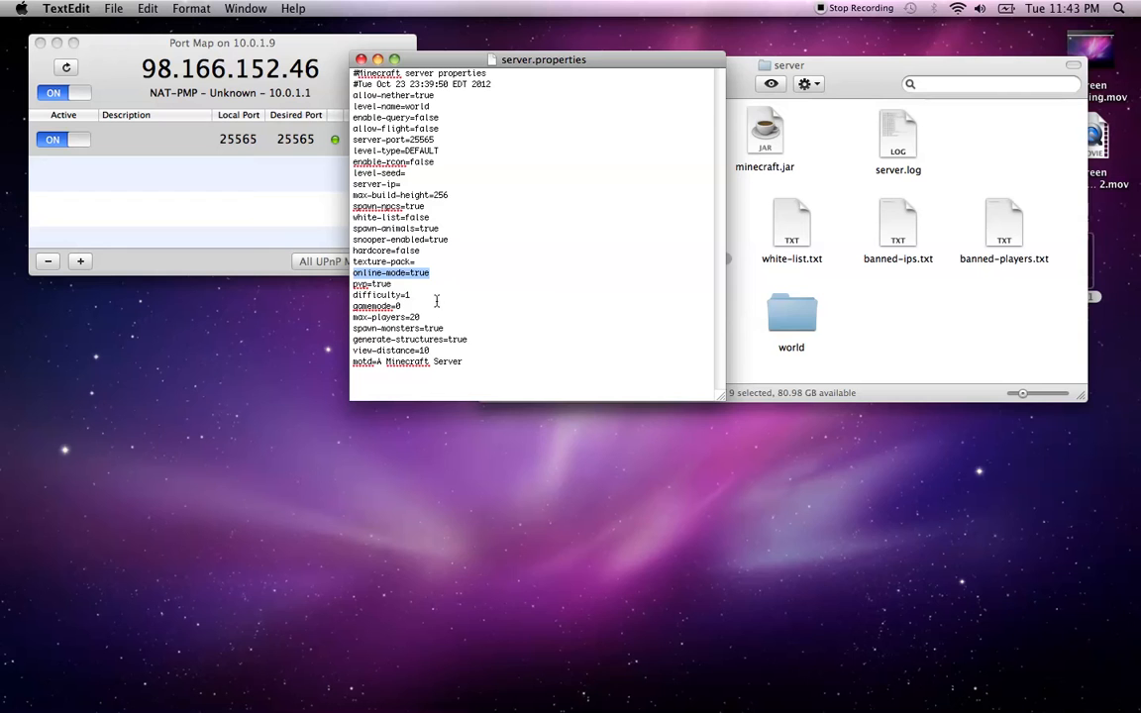
pyautogui.moveTo(441, 277); pyautogui.dragTo(359, 284)
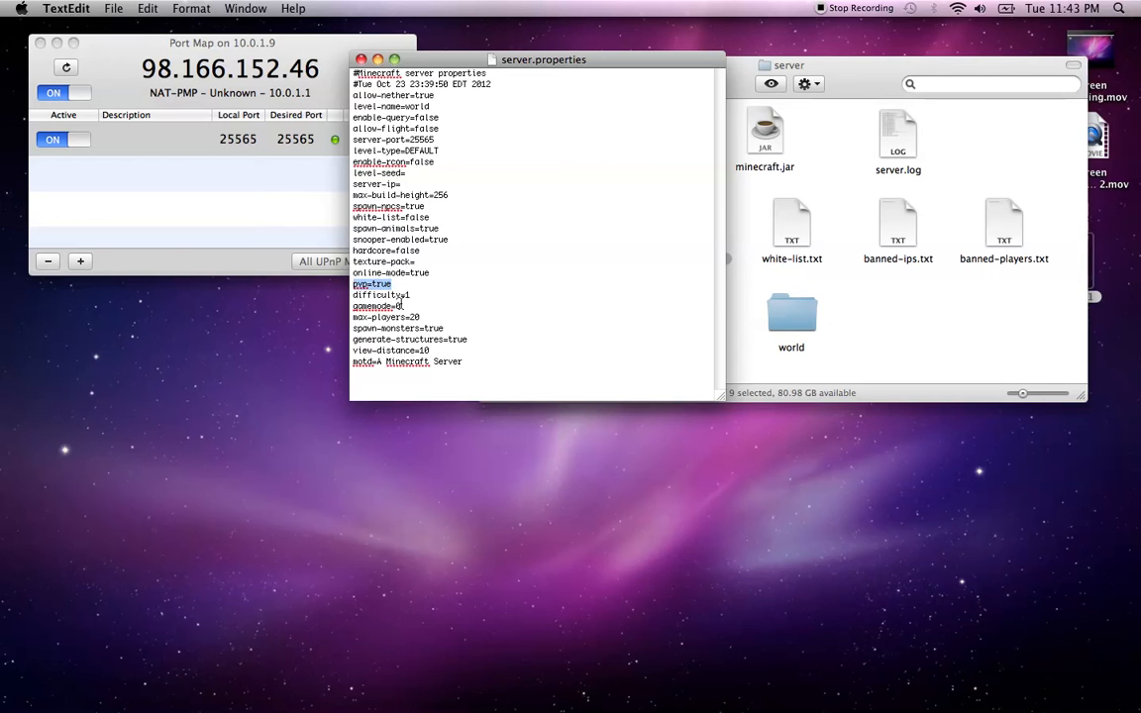
pyautogui.moveTo(409, 295); pyautogui.dragTo(357, 297)
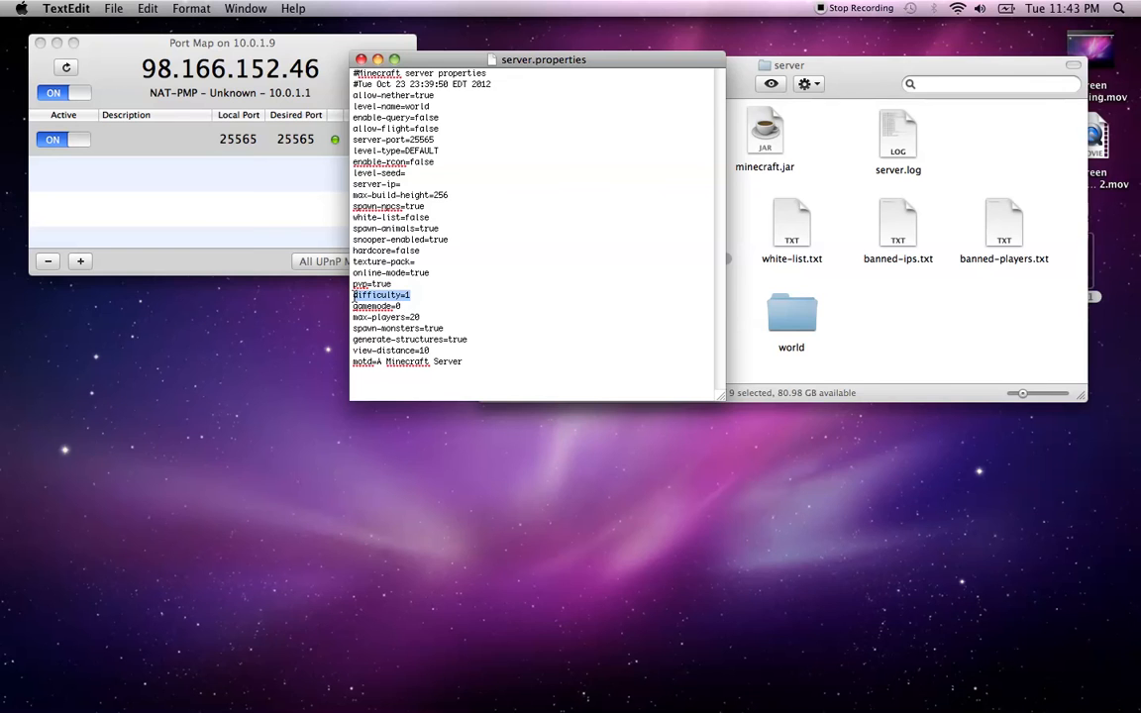
pyautogui.click(411, 309)
pyautogui.doubleClick(408, 310)
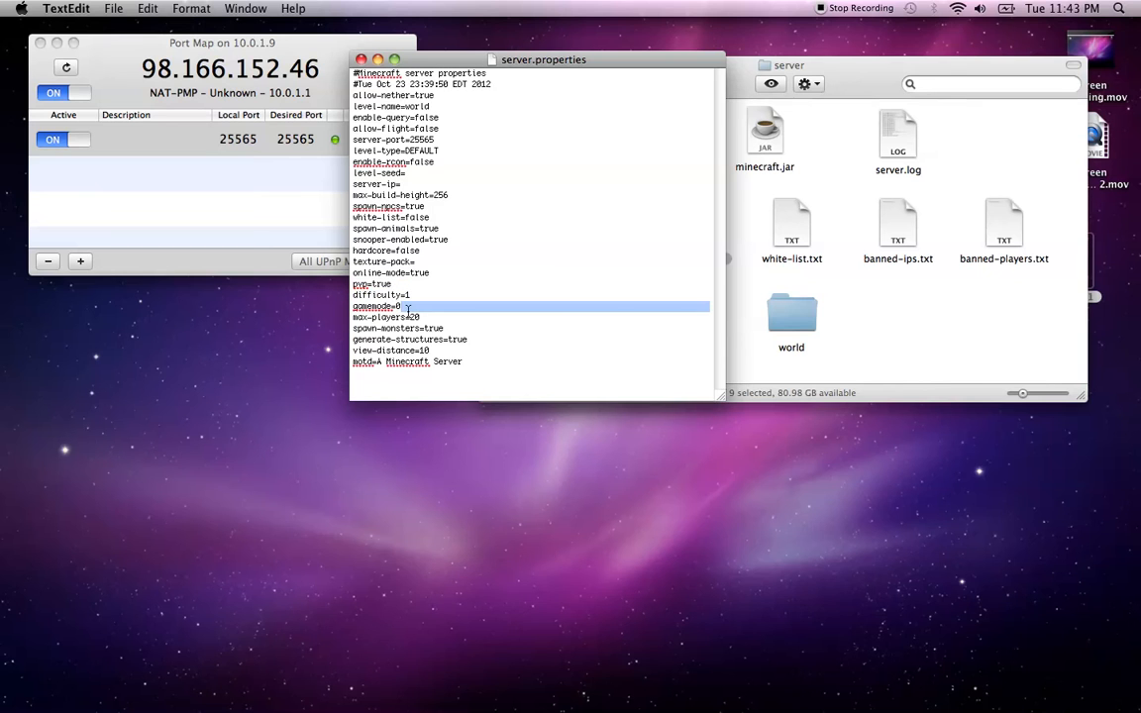
pyautogui.moveTo(351, 315); pyautogui.dragTo(398, 309)
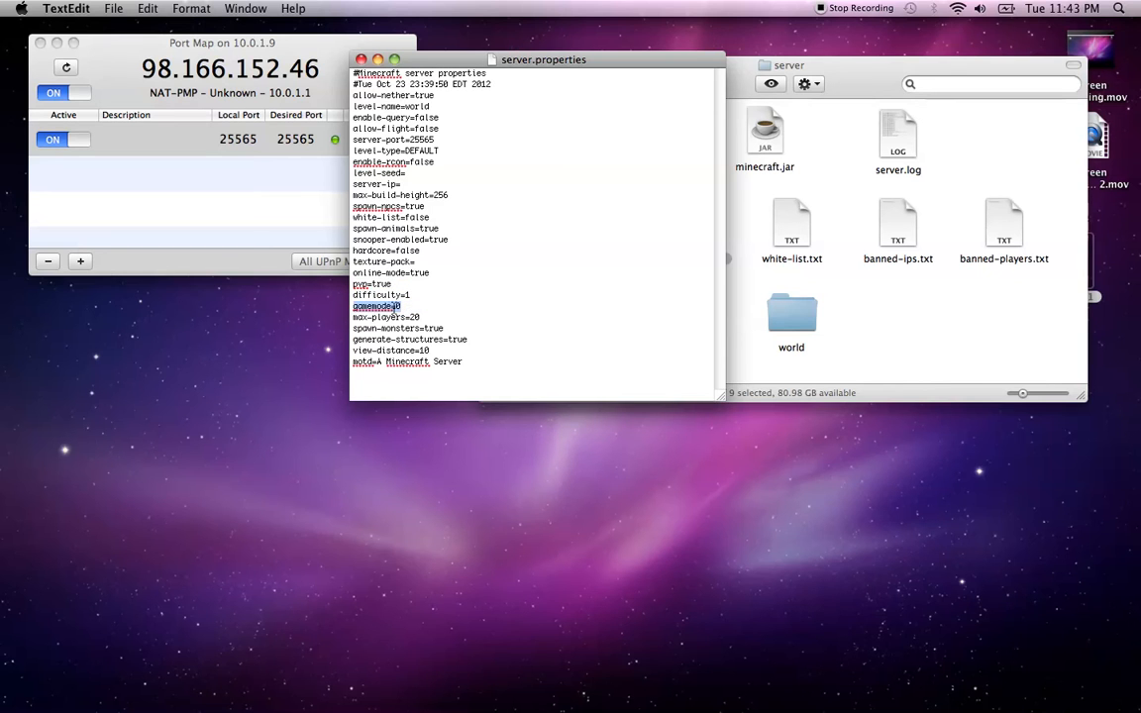
pyautogui.click(400, 309)
pyautogui.moveTo(399, 307); pyautogui.dragTo(357, 316)
pyautogui.click(414, 319)
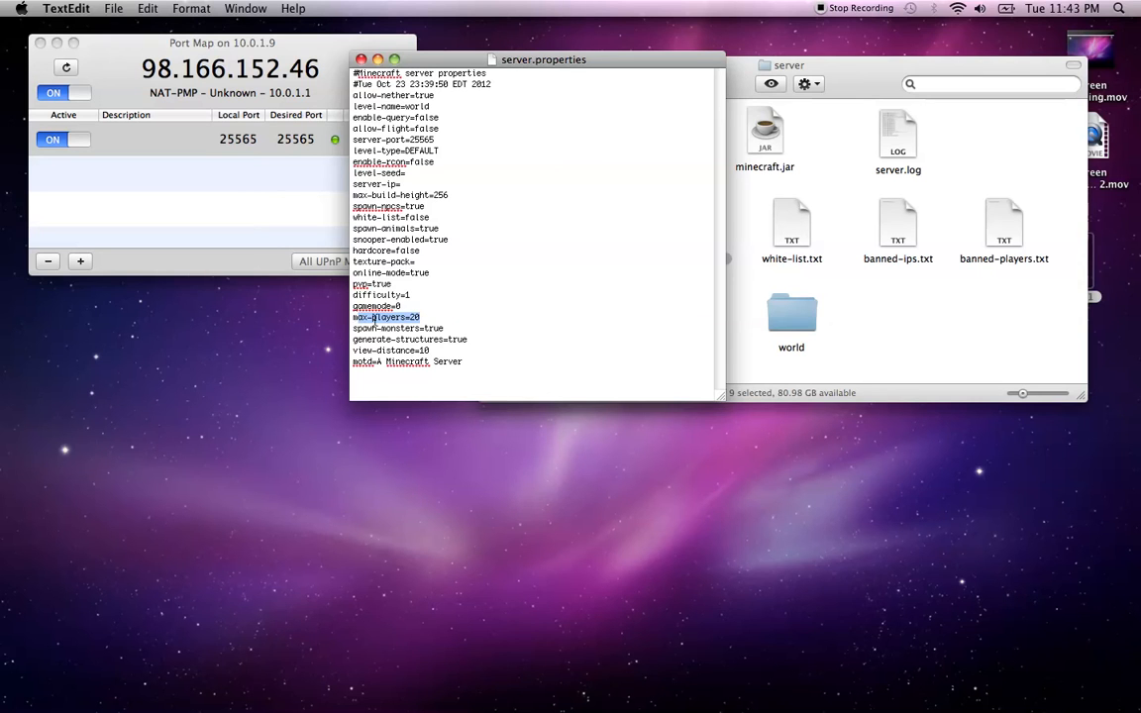
pyautogui.moveTo(461, 328); pyautogui.dragTo(351, 327)
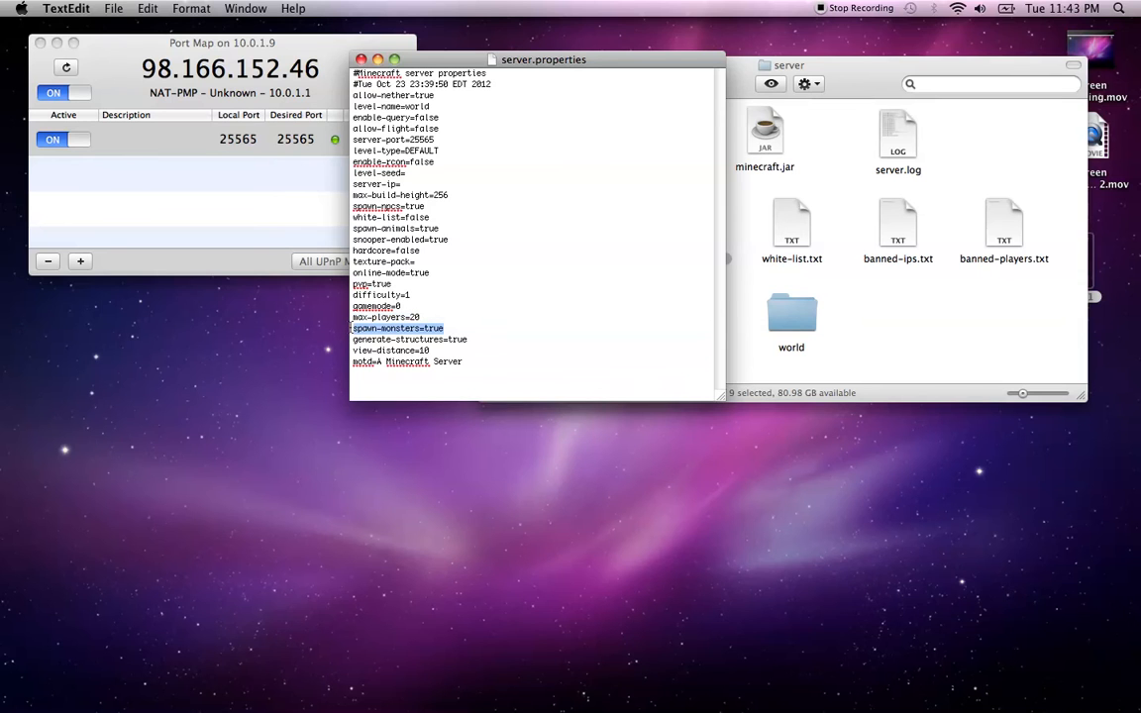
pyautogui.moveTo(468, 340); pyautogui.dragTo(346, 339)
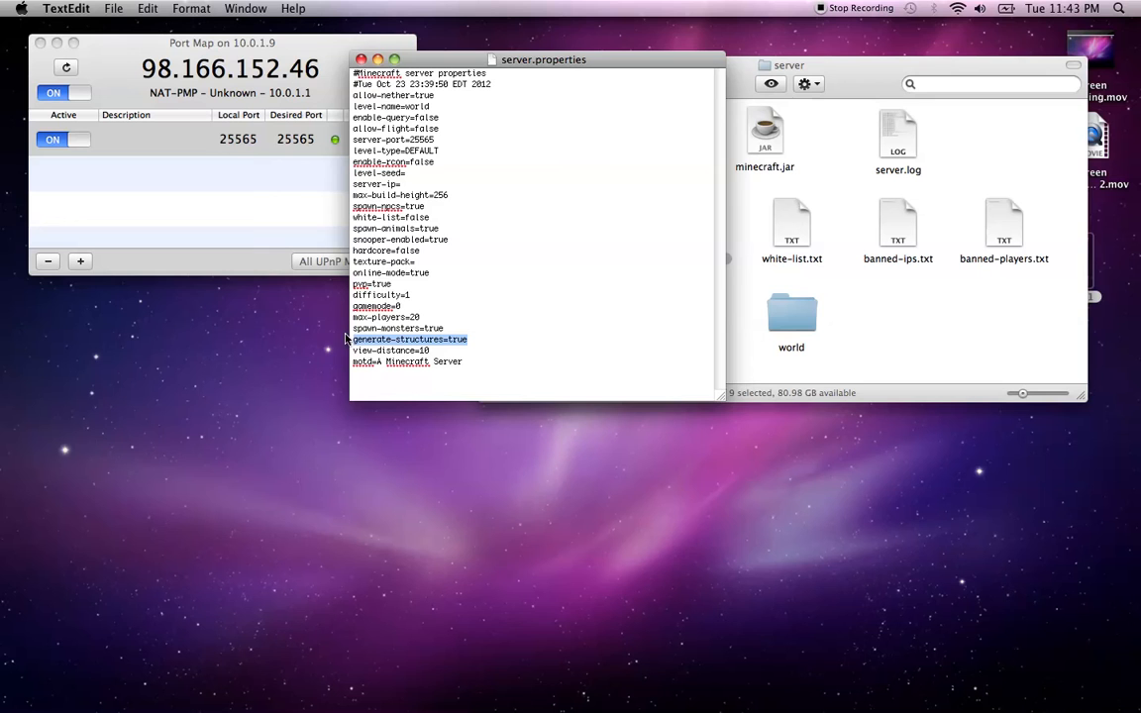
pyautogui.click(302, 305)
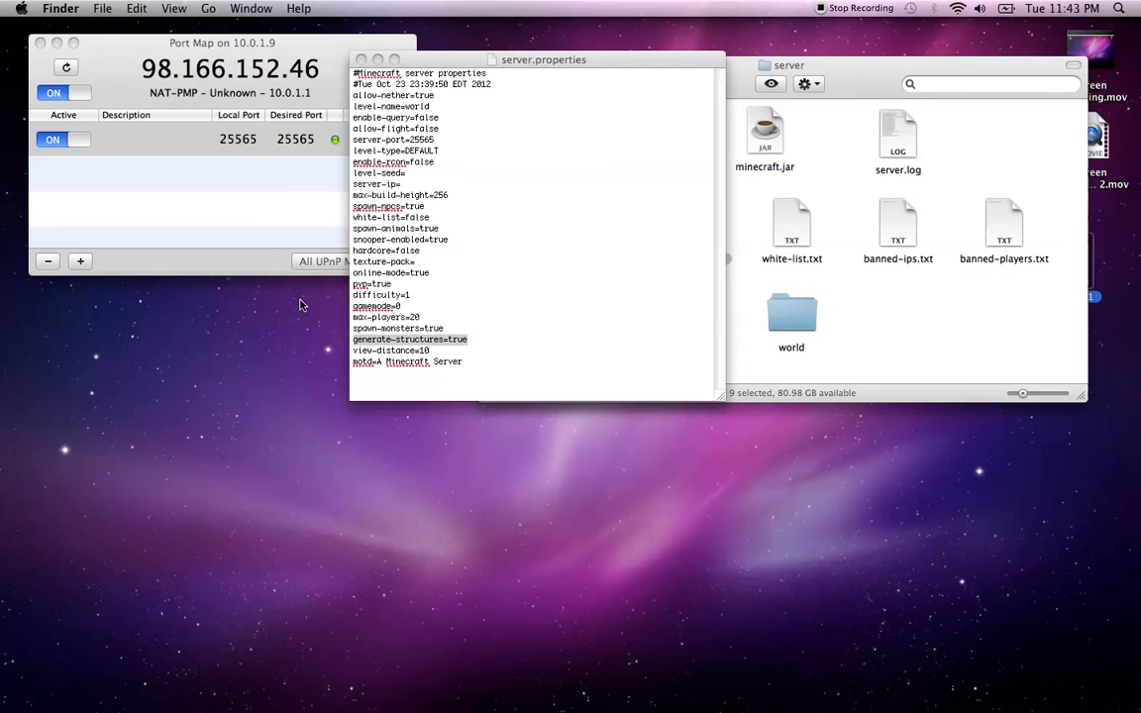
pyautogui.click(451, 350)
pyautogui.moveTo(451, 350); pyautogui.dragTo(371, 353)
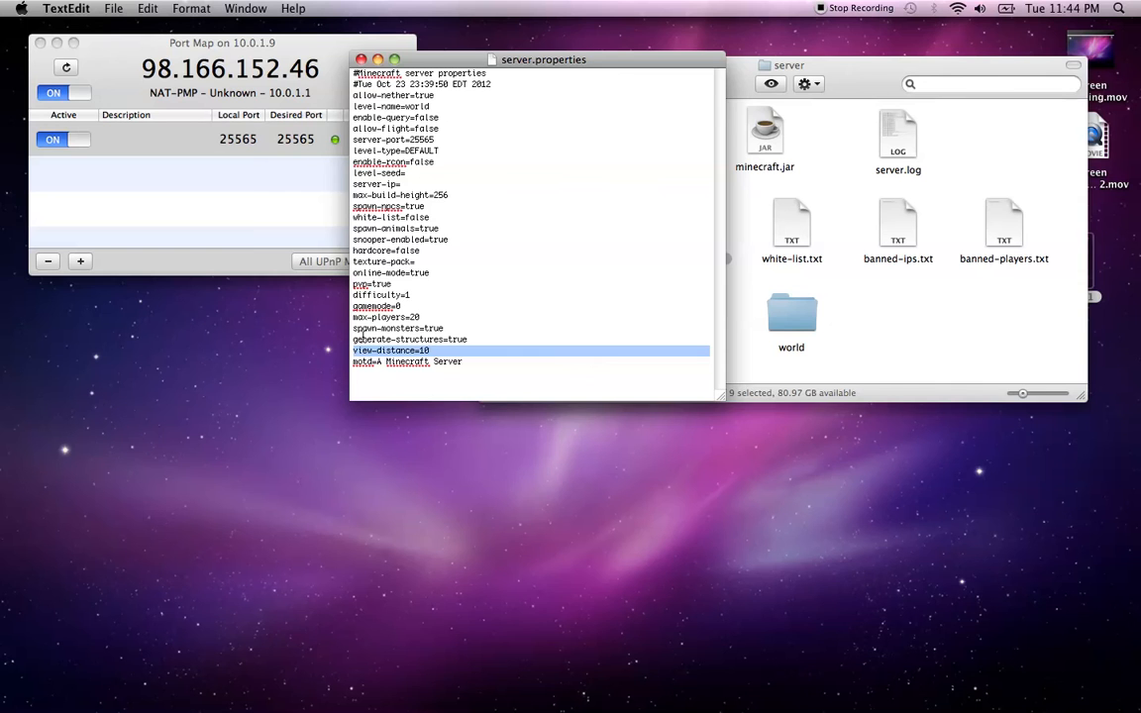
pyautogui.moveTo(460, 354); pyautogui.dragTo(352, 355)
pyautogui.moveTo(474, 364); pyautogui.dragTo(382, 366)
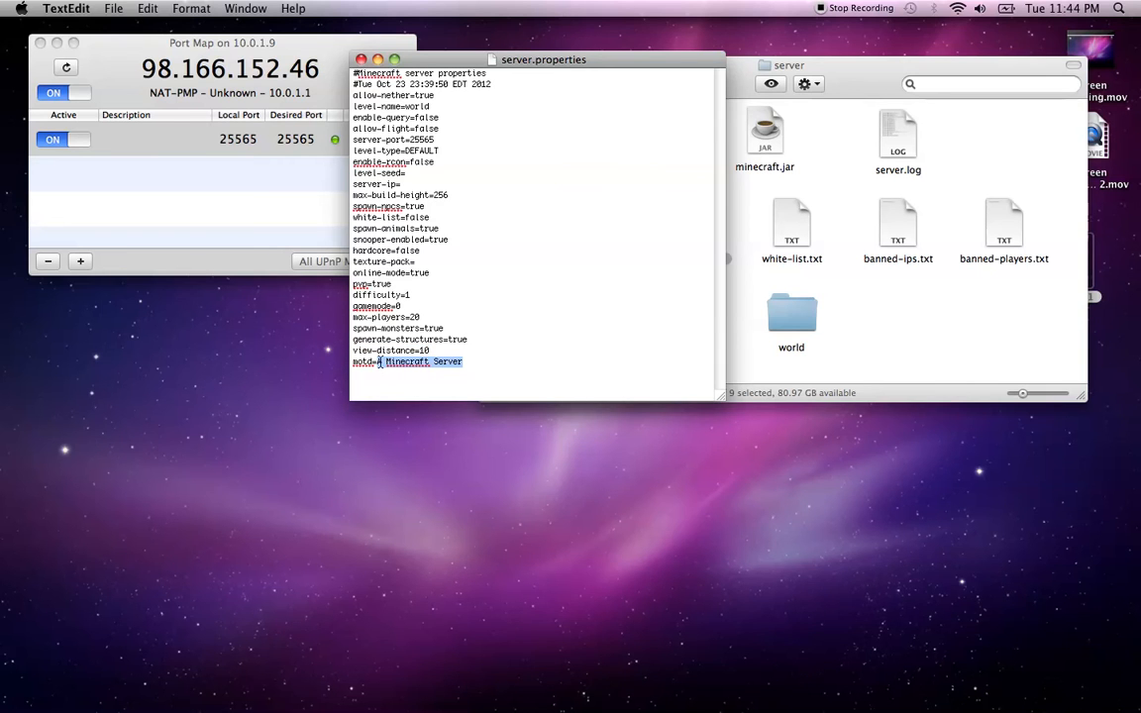
# Replace the motd value with the player's username plus 'is a beast!' and close the file
pyautogui.write('Kneth')
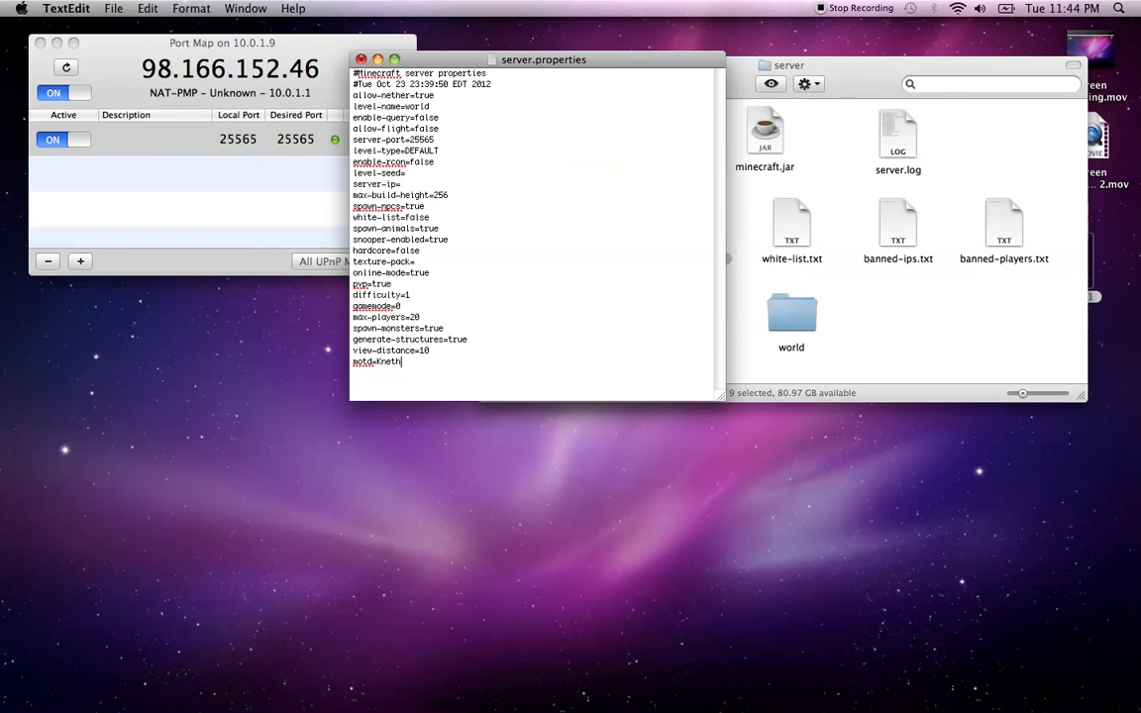
pyautogui.write('h')
pyautogui.press('BackSpace')
pyautogui.write('real is a beast!')
pyautogui.click(362, 61)
# Save the edited settings and relaunch the server with start.command
pyautogui.click(666, 148)
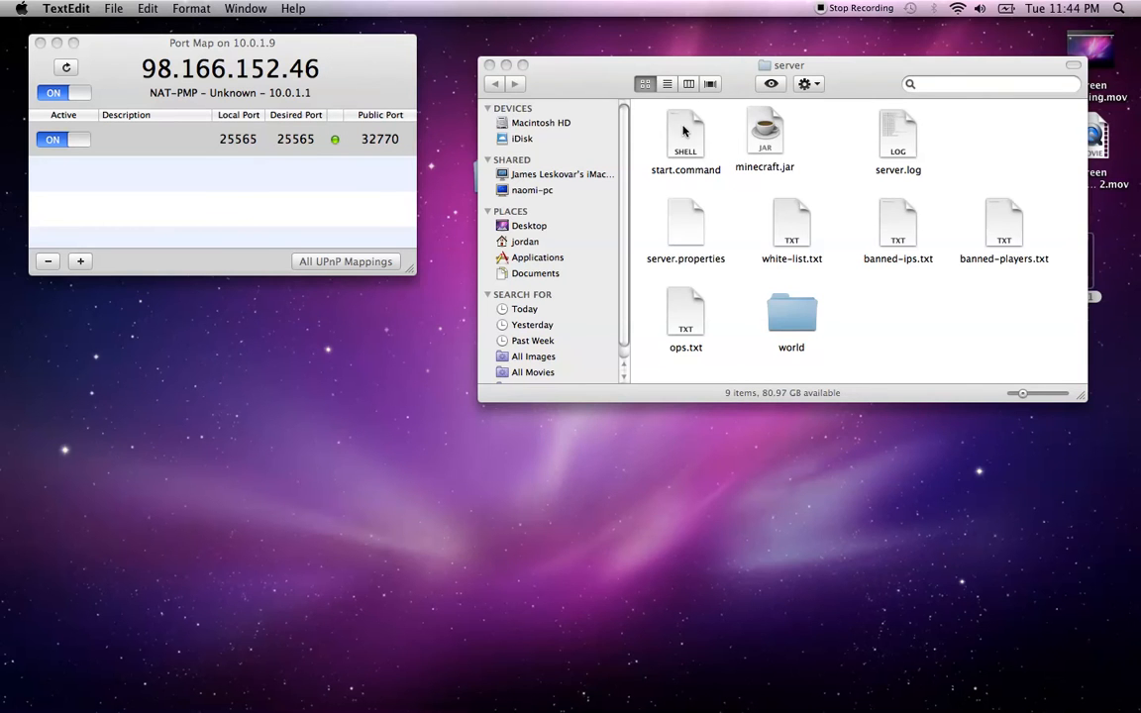
pyautogui.doubleClick(681, 131)
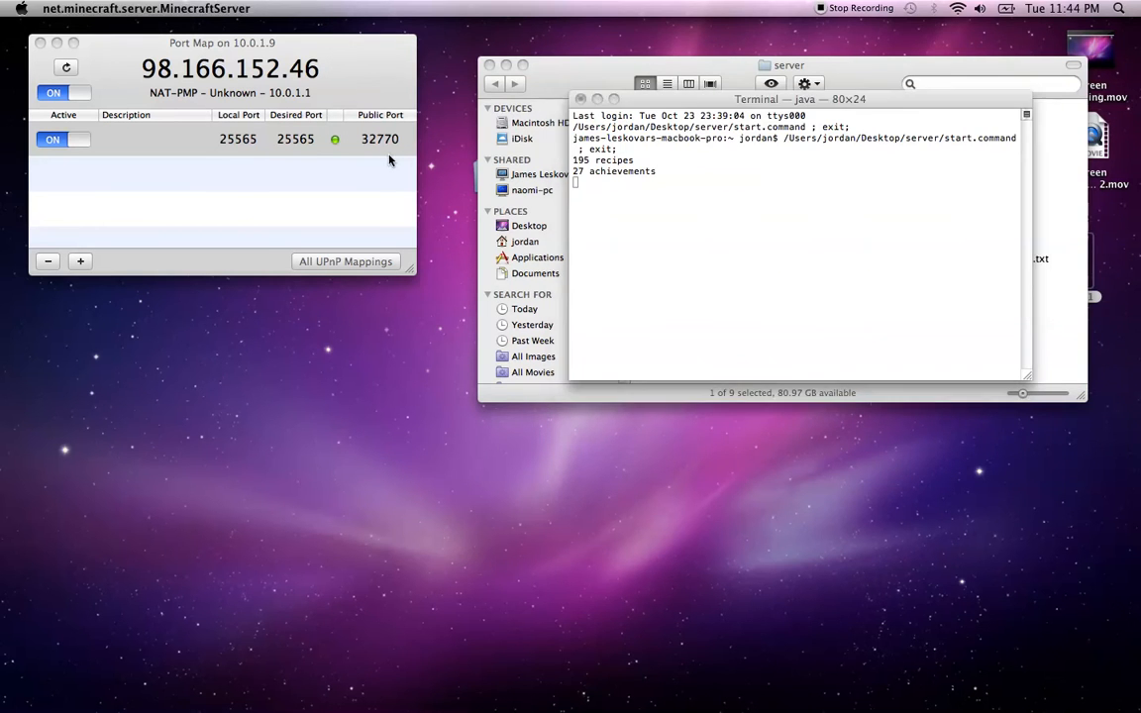
pyautogui.click(387, 363)
# Launch the Minecraft client from the Downloads stack in the Dock
pyautogui.moveTo(626, 701)
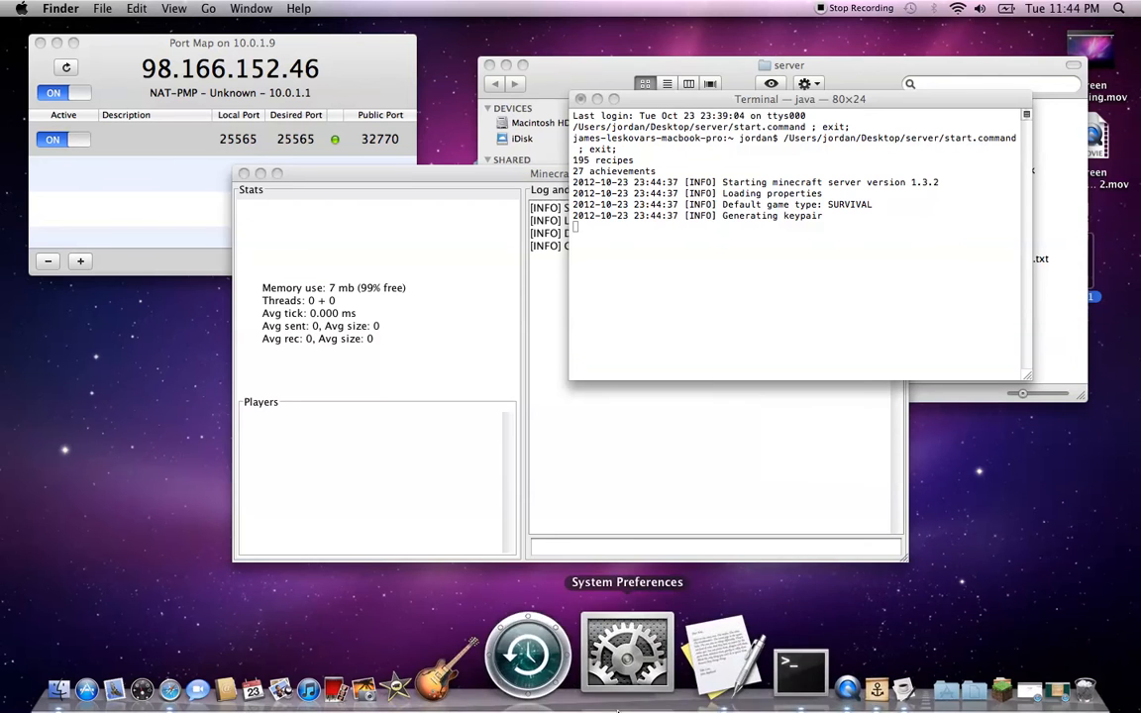
pyautogui.click(874, 622)
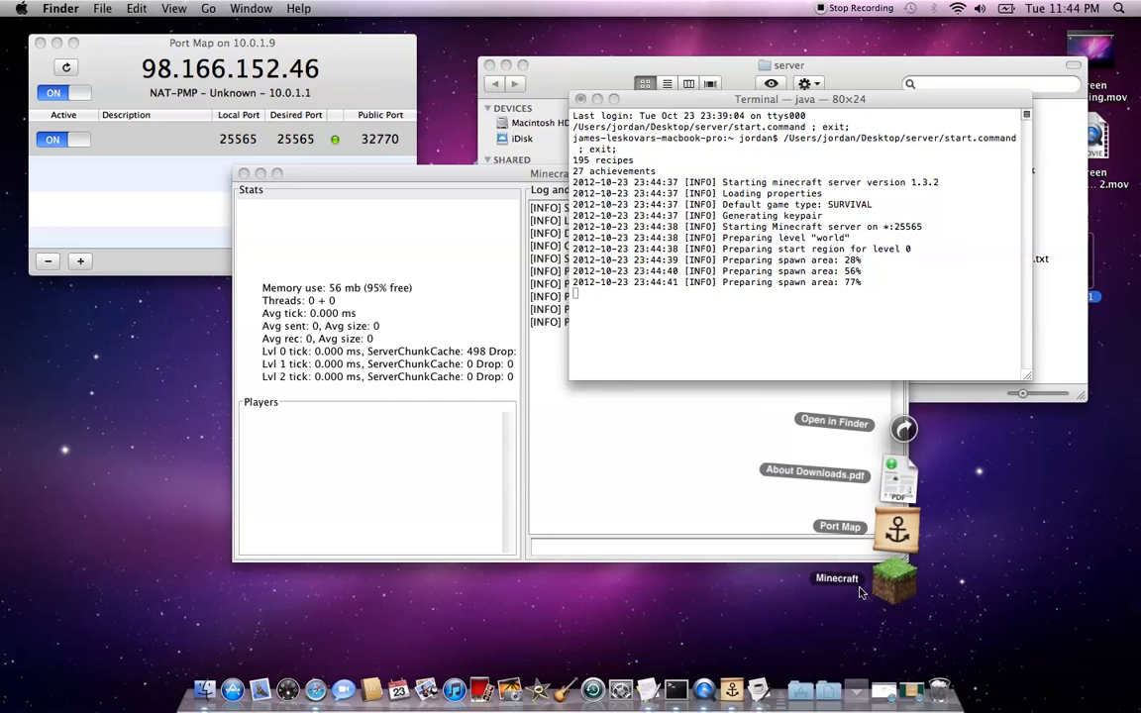
pyautogui.click(873, 589)
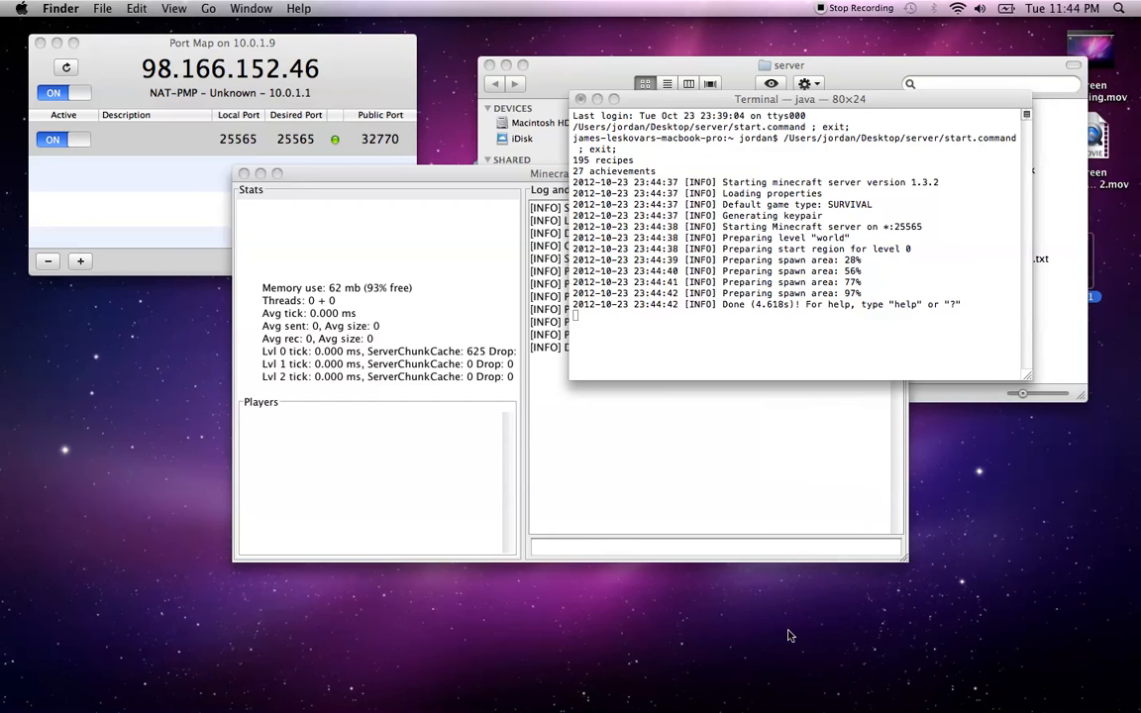
pyautogui.moveTo(758, 704)
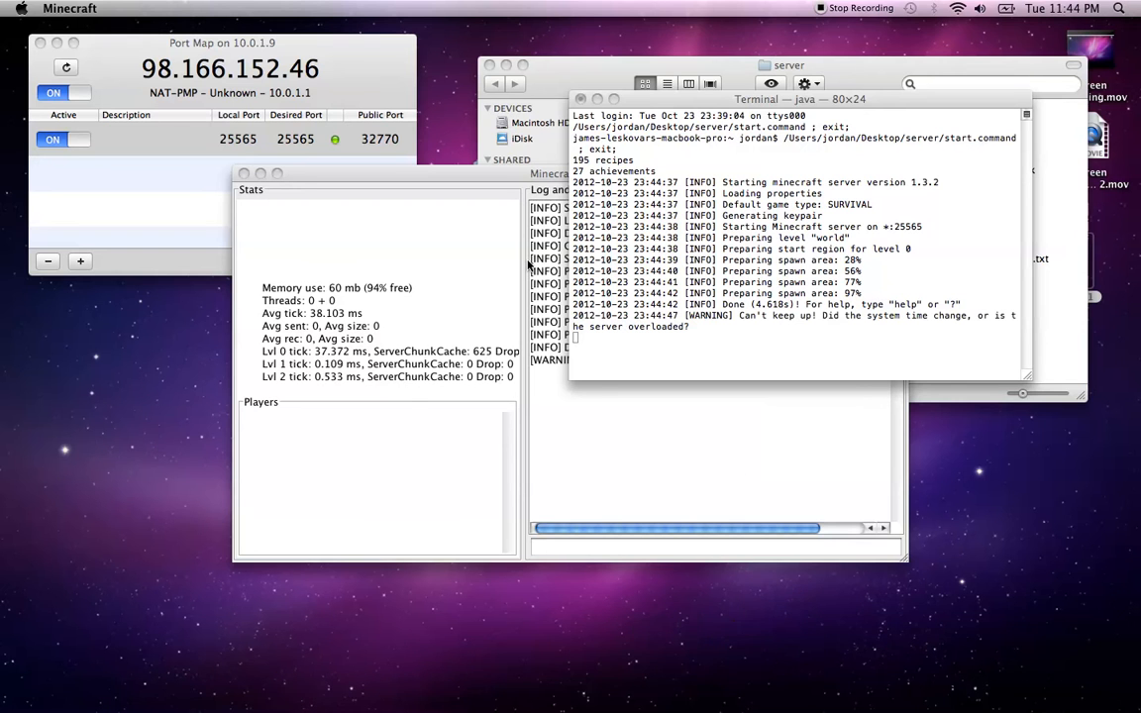
pyautogui.moveTo(579, 701)
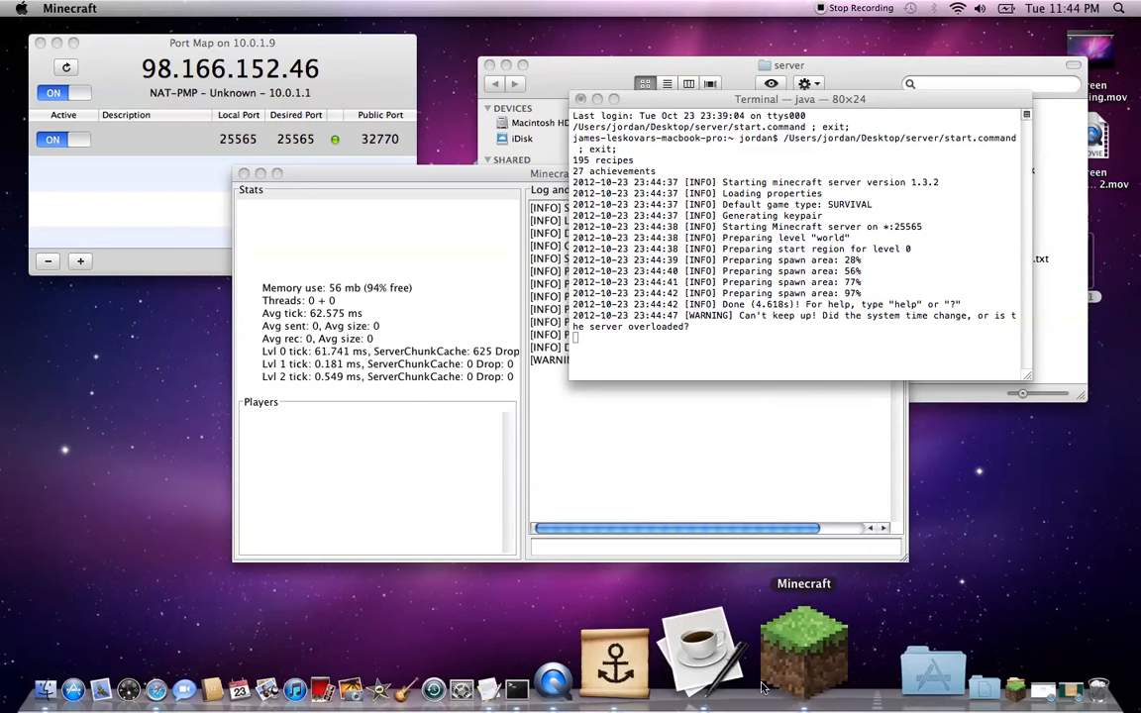
pyautogui.click(767, 682)
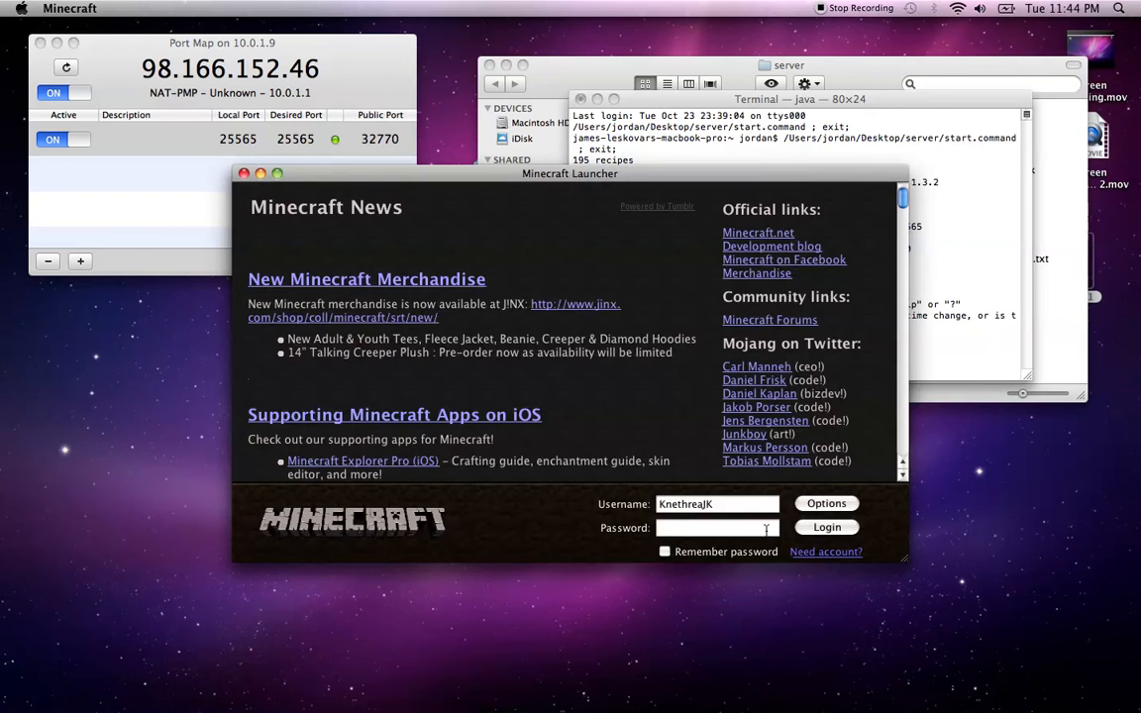
# Log in to the Minecraft Launcher with the account password and open the Multiplayer server list
pyautogui.write('p')
pyautogui.press('BackSpace')
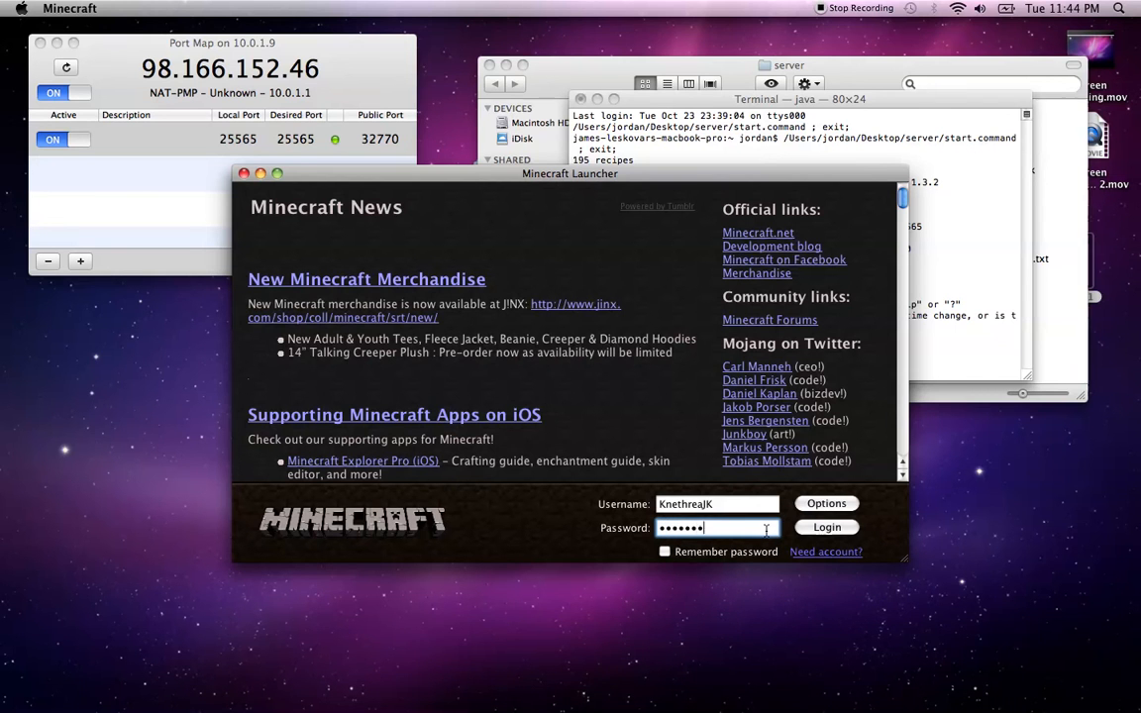
pyautogui.press('Return')
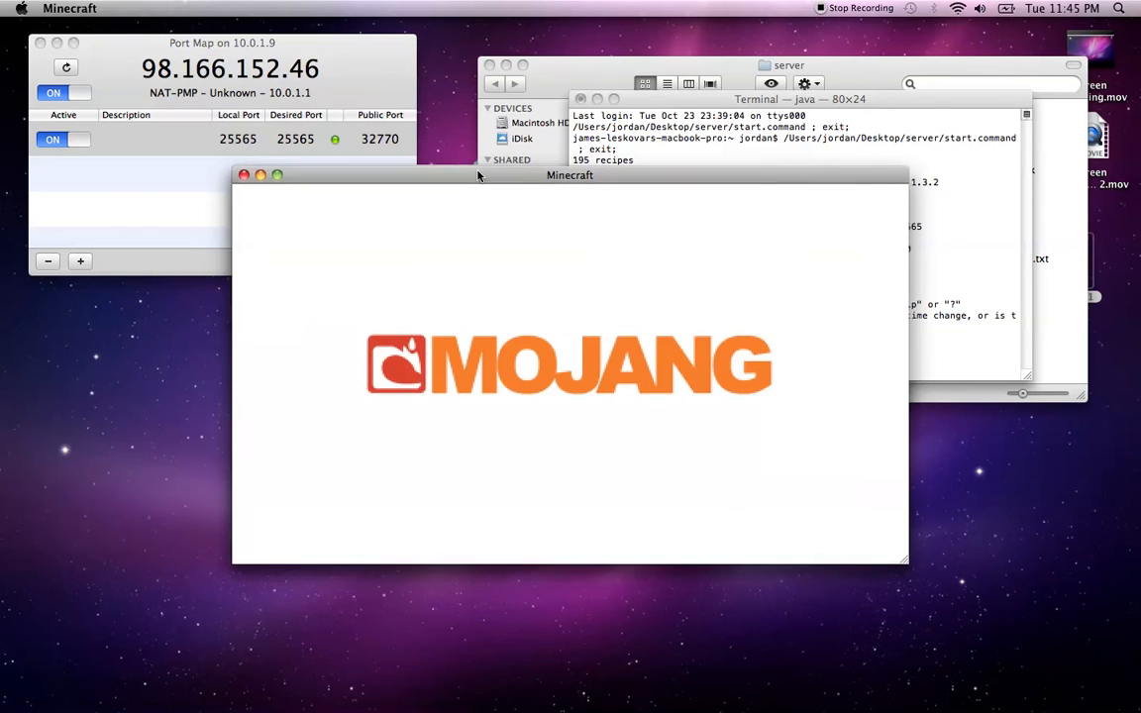
pyautogui.moveTo(477, 175); pyautogui.dragTo(444, 251)
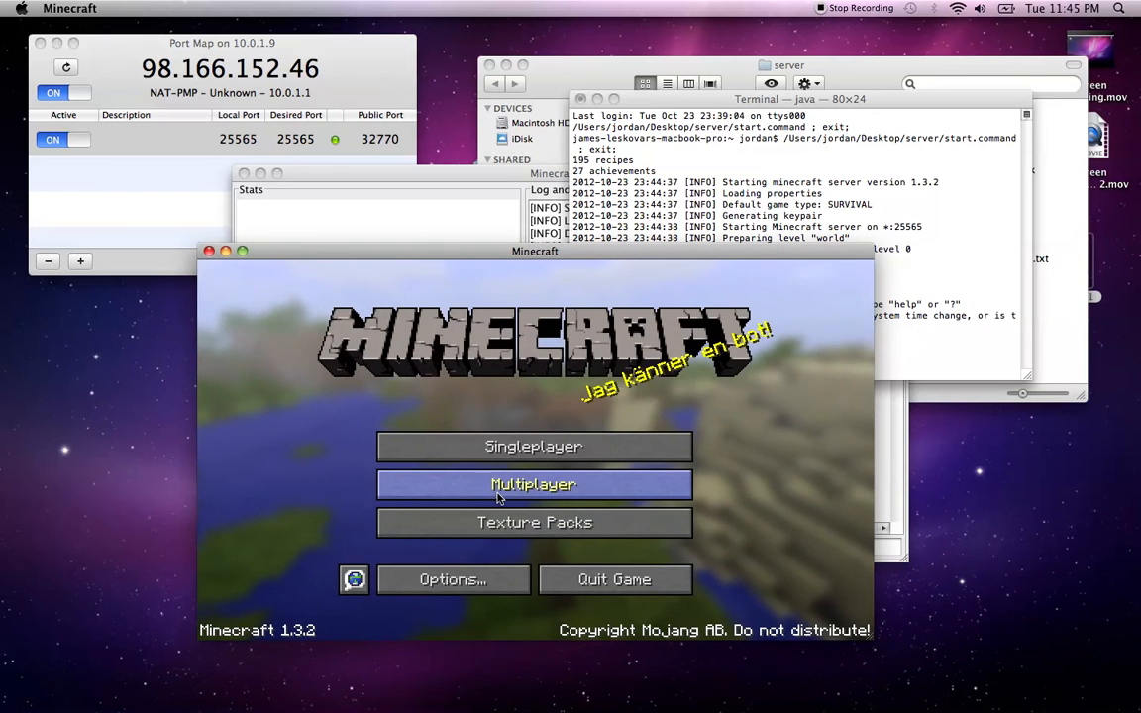
pyautogui.click(498, 495)
pyautogui.click(525, 423)
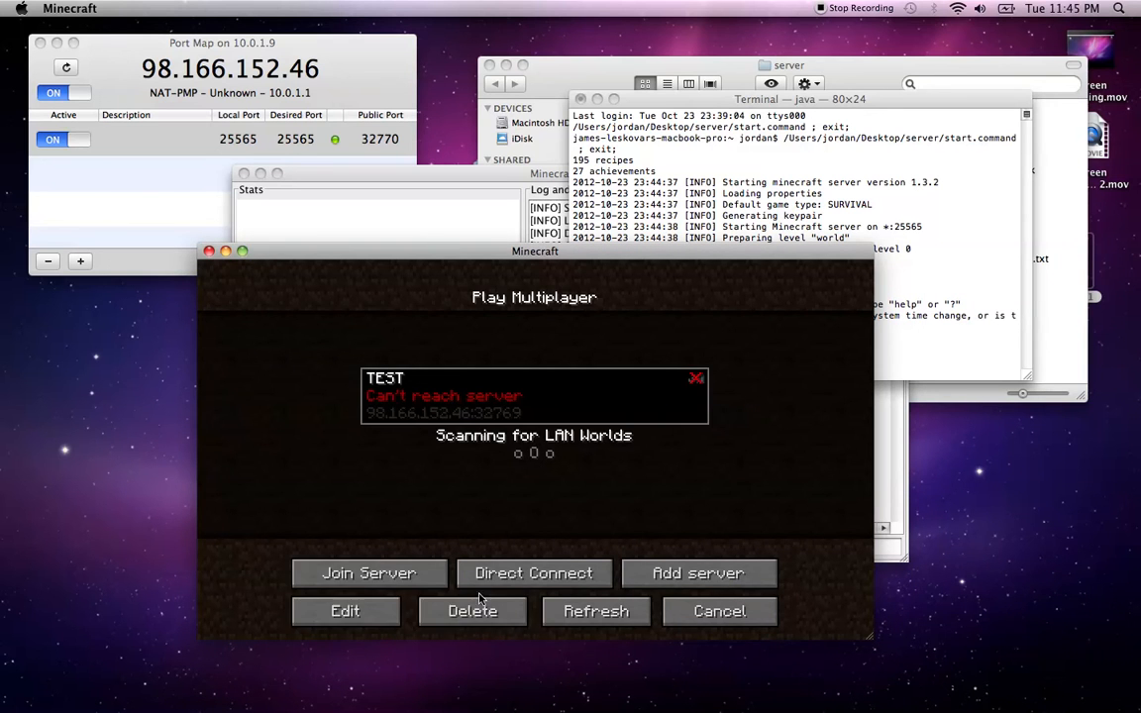
# Delete the old TEST server and start a new entry named after the player
pyautogui.click(475, 606)
pyautogui.click(475, 487)
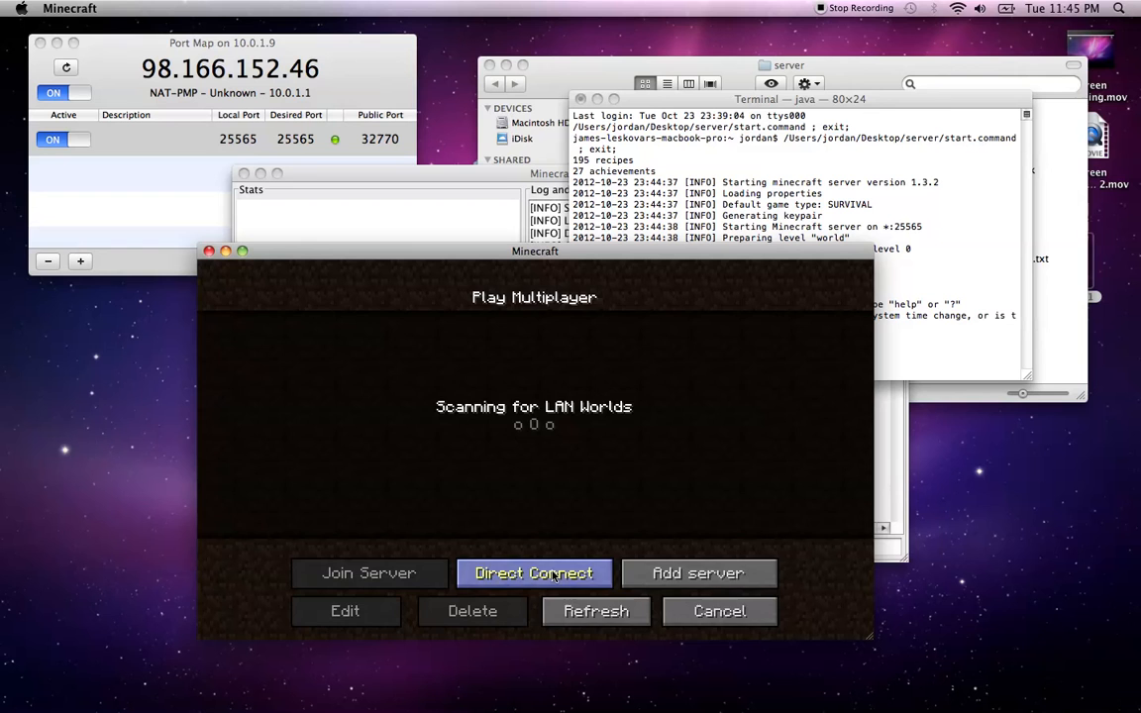
pyautogui.click(693, 574)
pyautogui.press('BackSpace')
pyautogui.press('BackSpace')
pyautogui.press('BackSpace')
pyautogui.press('BackSpace')
pyautogui.press('BackSpace')
pyautogui.press('BackSpace')
pyautogui.press('BackSpace')
pyautogui.press('BackSpace')
pyautogui.press('BackSpace')
pyautogui.press('BackSpace')
pyautogui.press('BackSpace')
pyautogui.press('BackSpace')
pyautogui.press('BackSpace')
pyautogui.press('BackSpace')
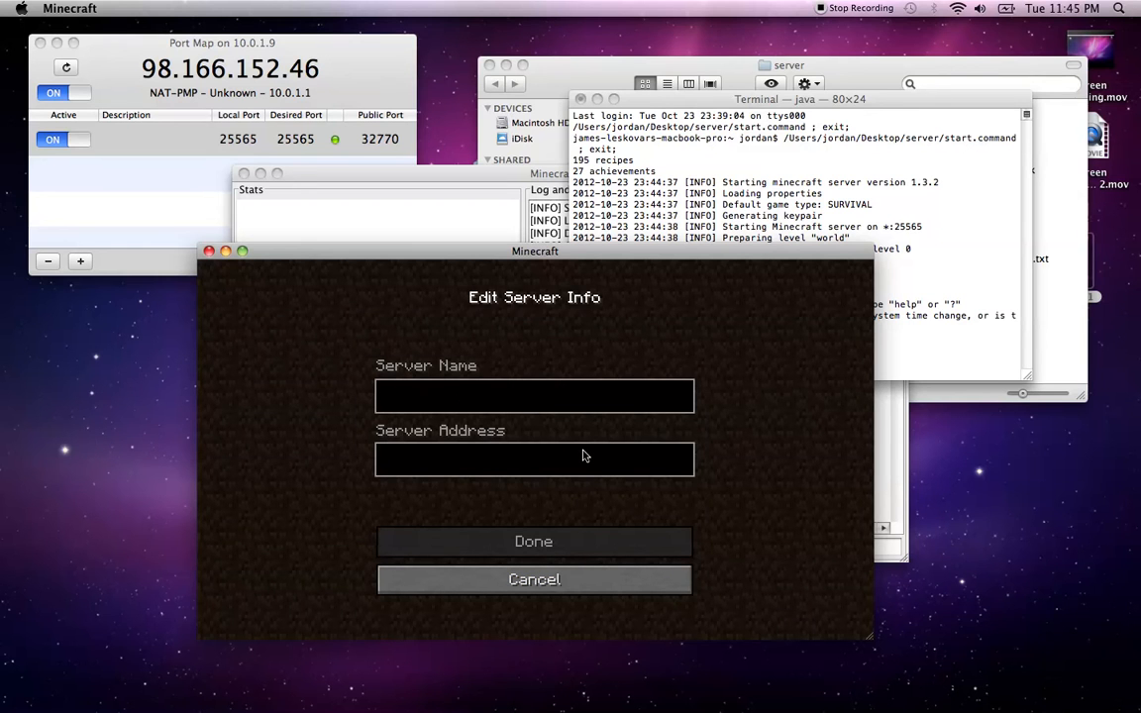
pyautogui.write('Knethrea Youtube')
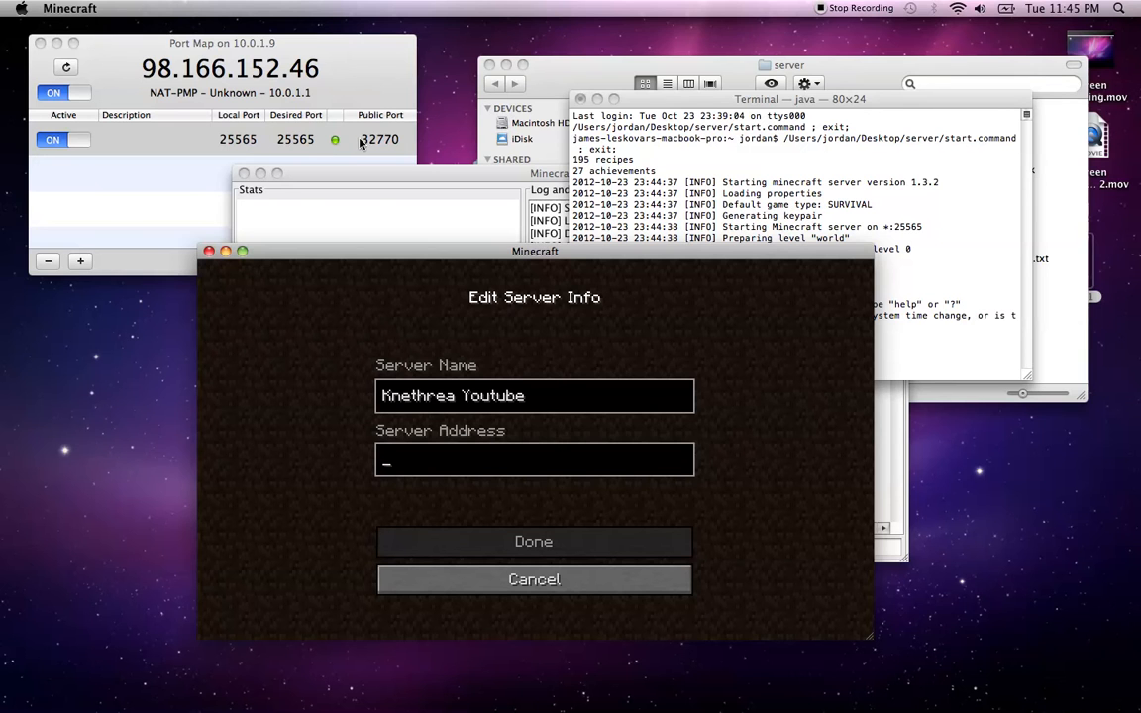
# Enter 98.166.152.46:32770 from Port Map as the server address and save the entry
pyautogui.click(406, 144)
pyautogui.click(452, 477)
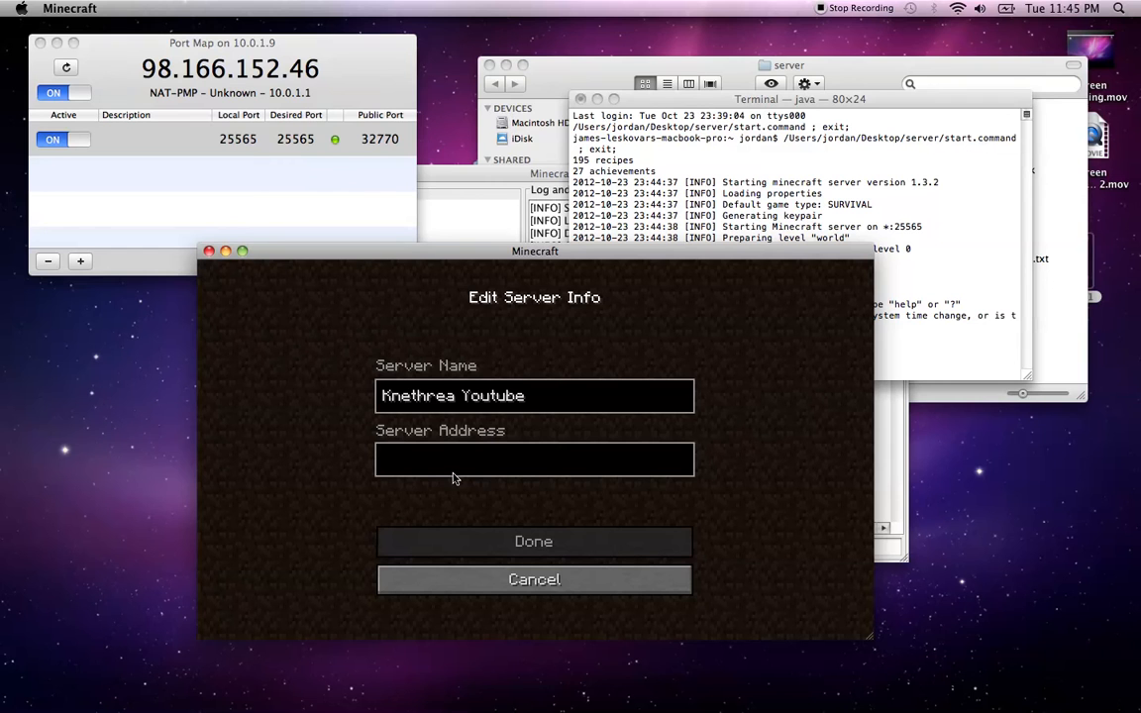
pyautogui.write('98.166.152.')
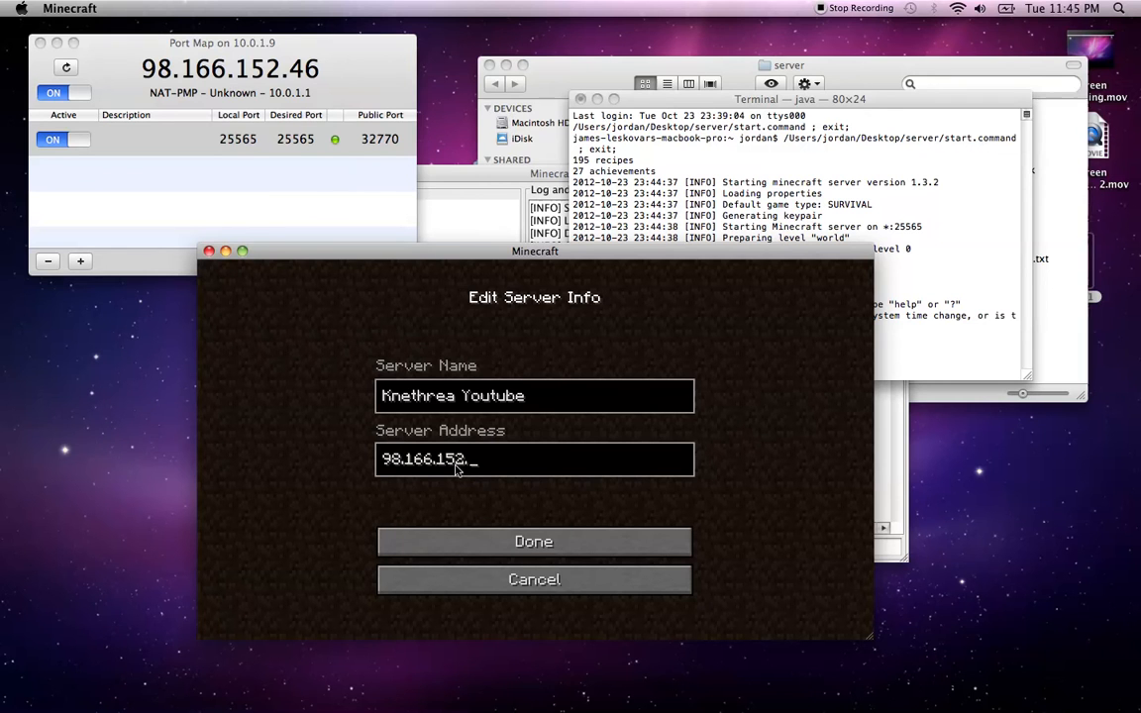
pyautogui.write('46:32770')
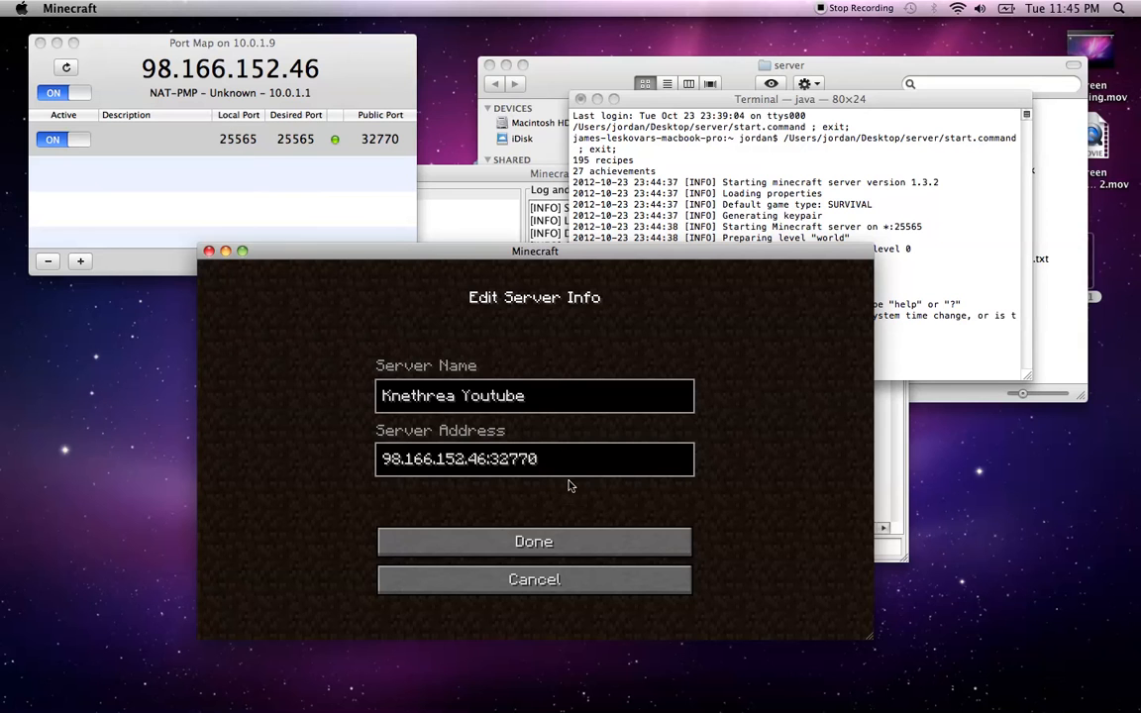
pyautogui.click(317, 69)
pyautogui.moveTo(317, 70); pyautogui.dragTo(129, 63)
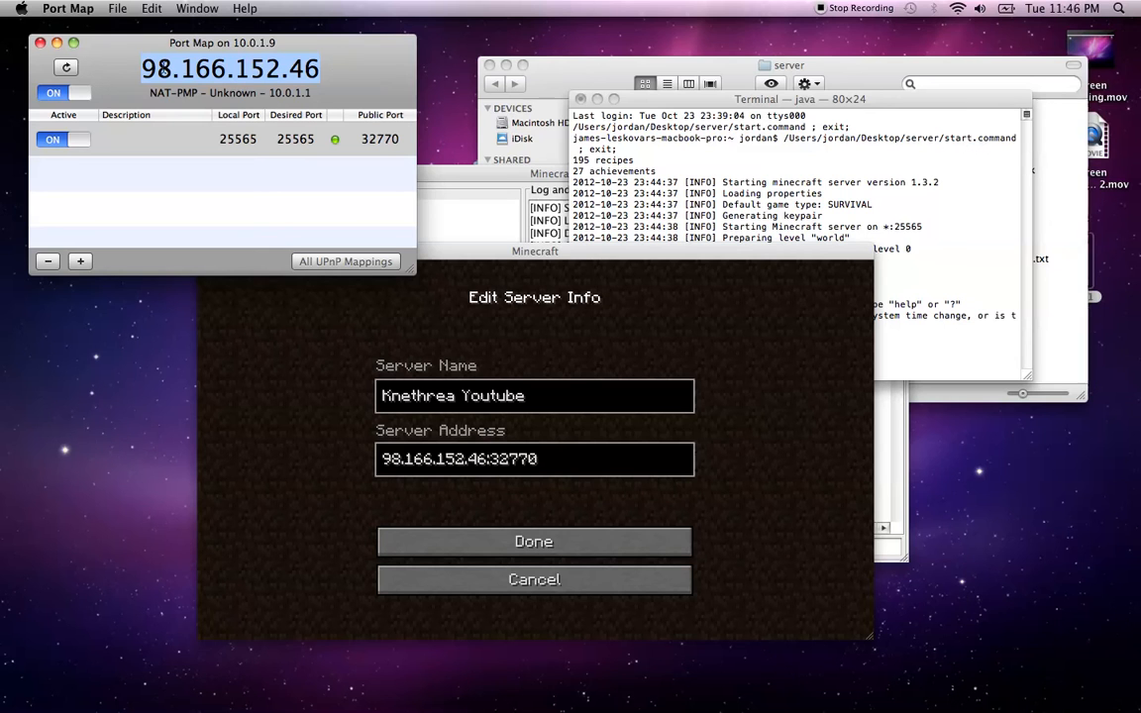
pyautogui.click(526, 528)
pyautogui.click(526, 535)
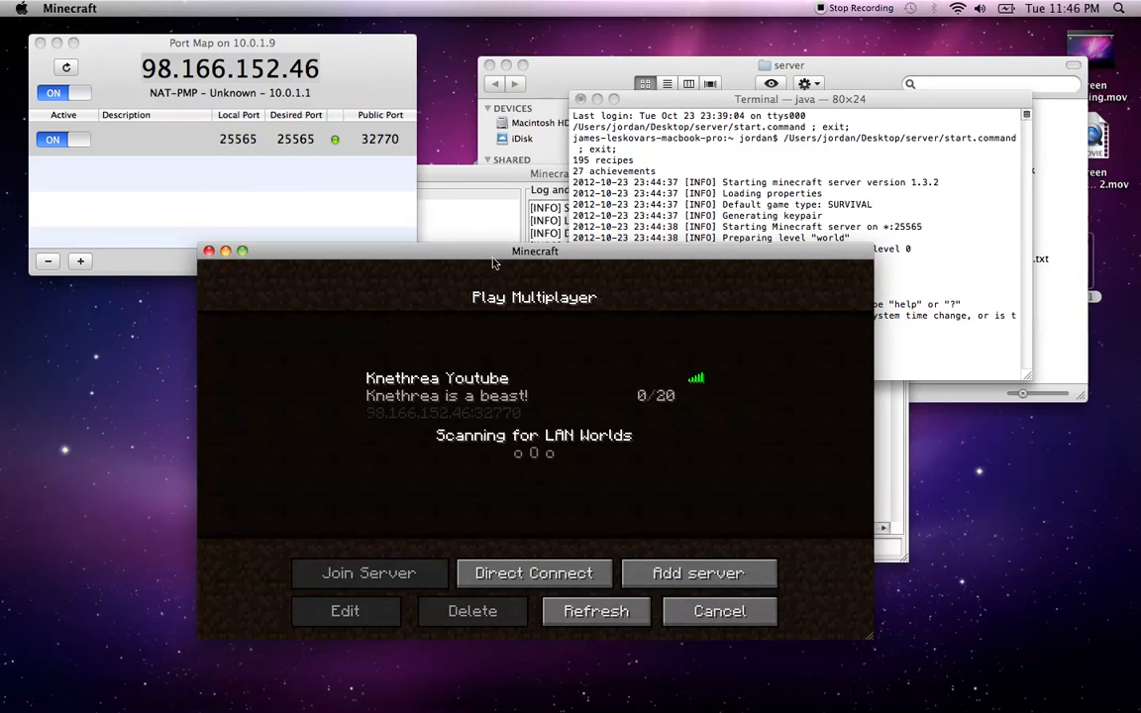
# Arrange the game window at the lower left and the server console at the top right
pyautogui.moveTo(438, 251); pyautogui.dragTo(244, 277)
pyautogui.click(840, 101)
pyautogui.moveTo(840, 101); pyautogui.dragTo(931, 36)
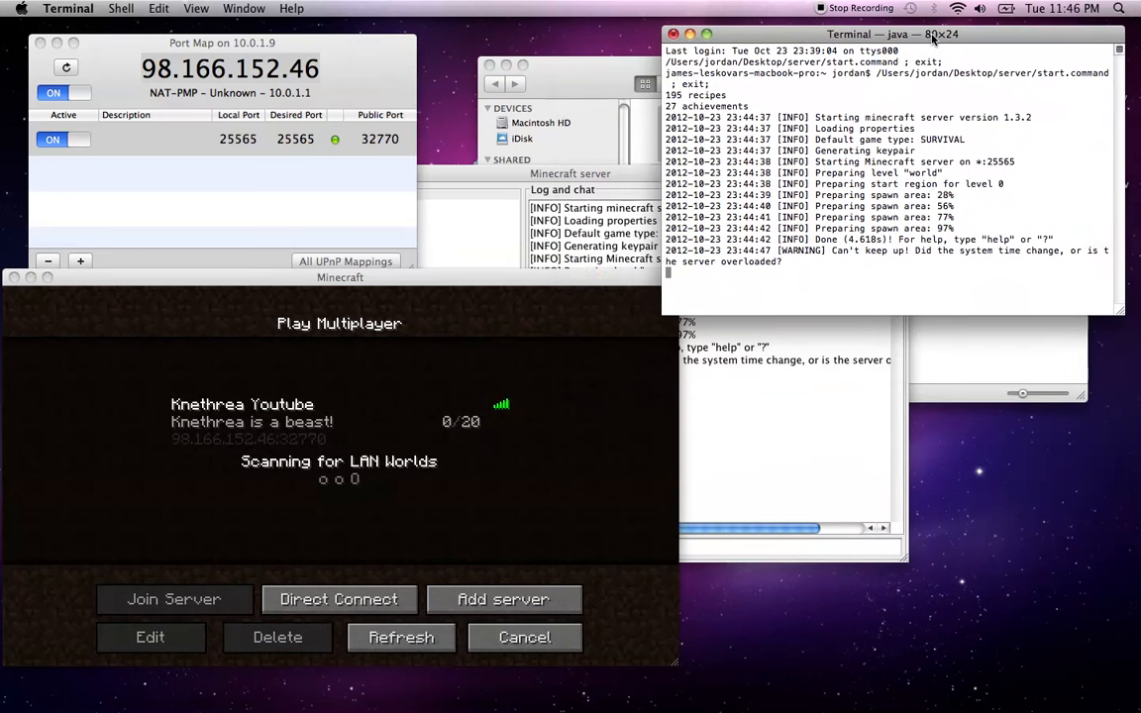
pyautogui.moveTo(823, 33); pyautogui.dragTo(841, 26)
pyautogui.click(554, 331)
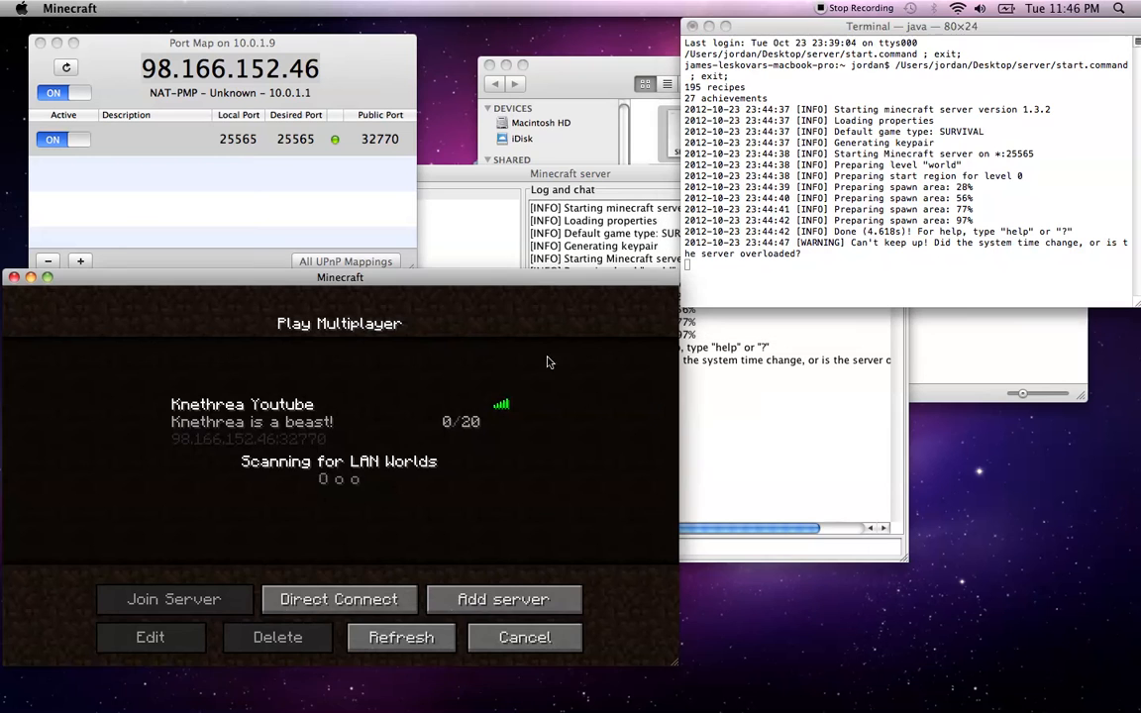
# Join the saved server, look toward the horizon, then pause the game
pyautogui.doubleClick(501, 423)
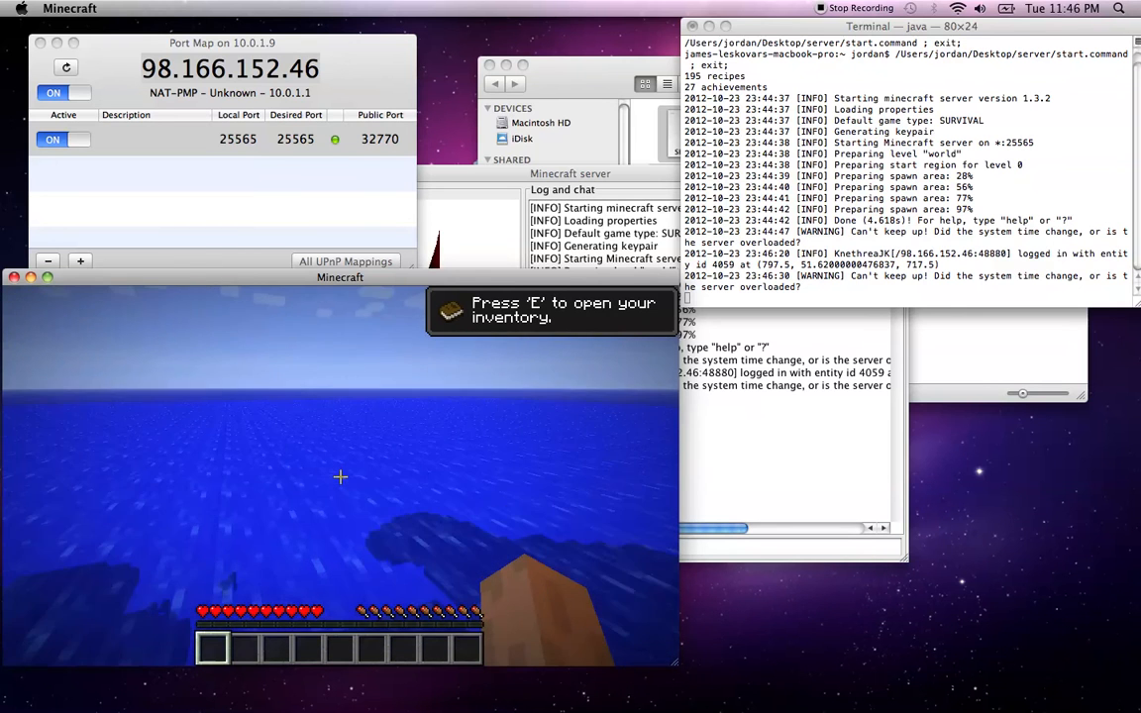
pyautogui.press('space')
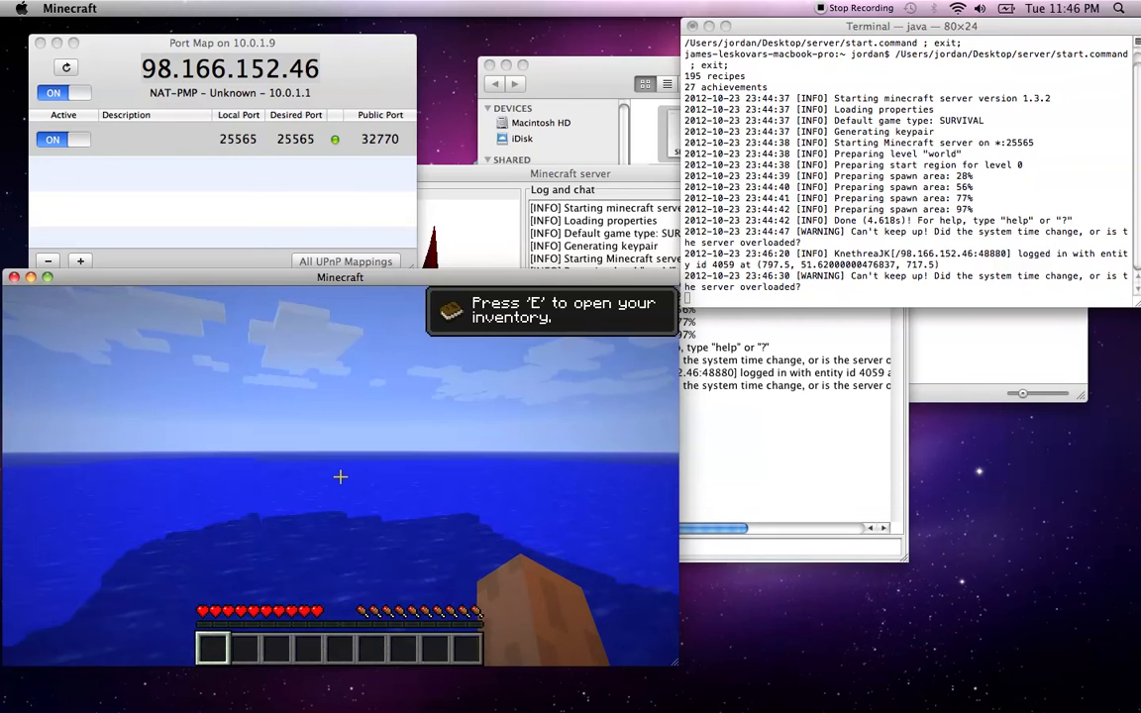
pyautogui.press('Escape')
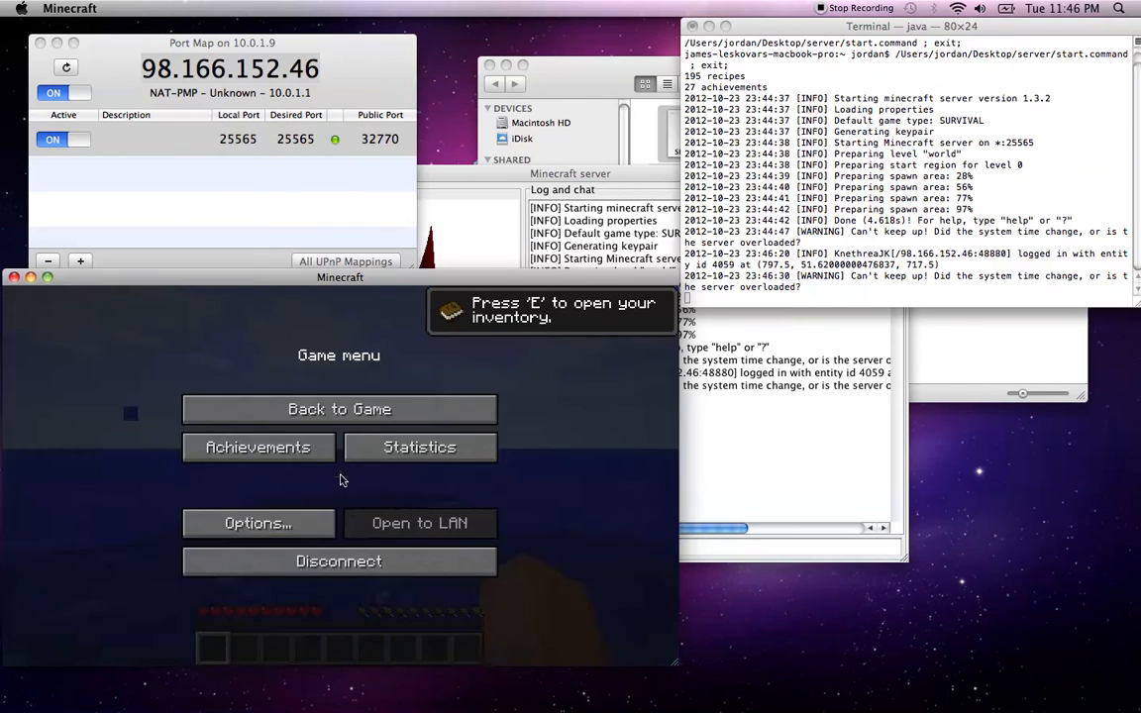
# Disconnect from the server and shut it down with the stop command
pyautogui.click(355, 557)
pyautogui.click(789, 489)
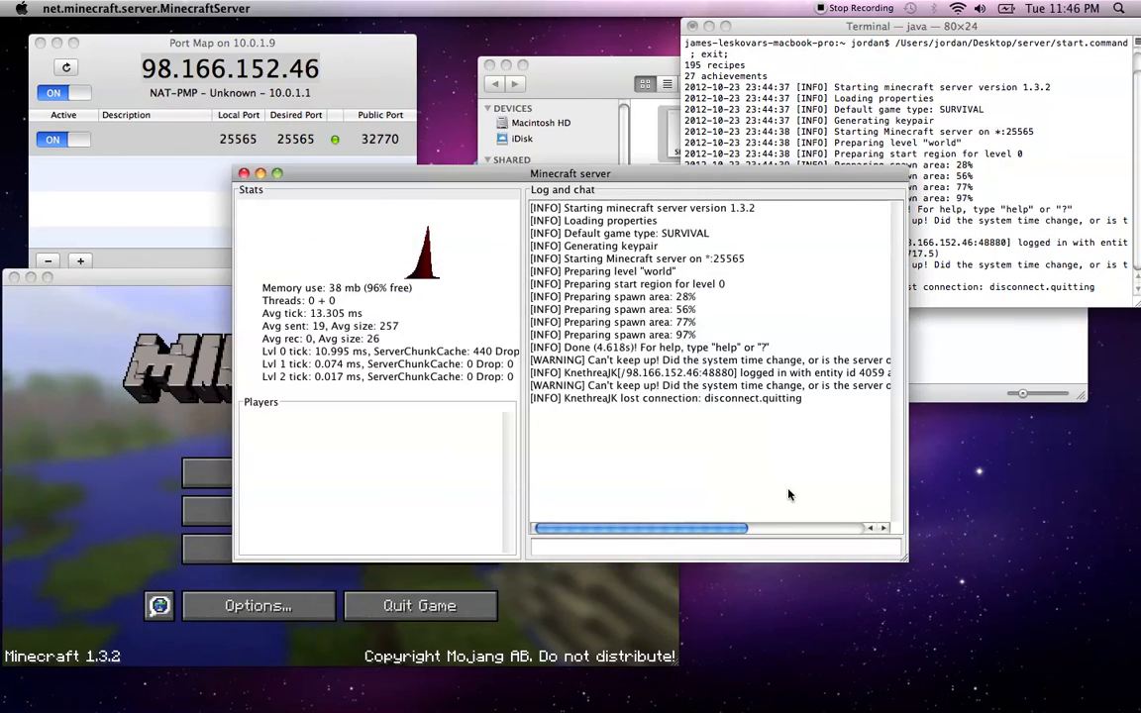
pyautogui.click(786, 550)
pyautogui.write('stop')
pyautogui.press('Return')
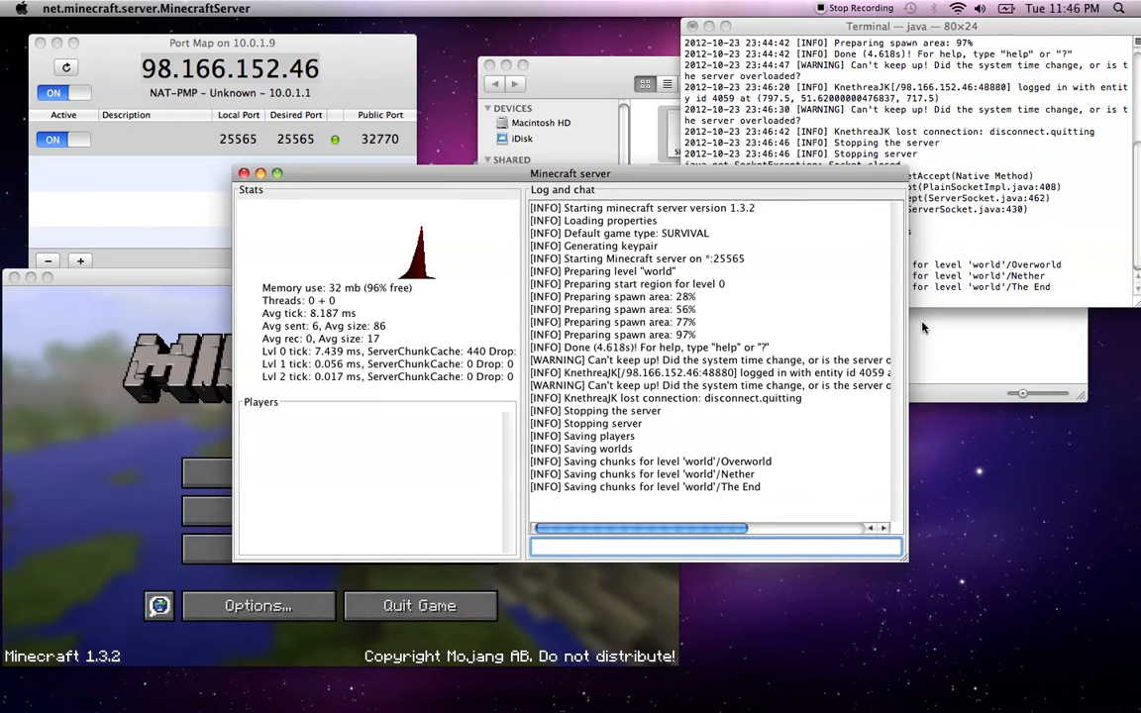
# Move the world folder out of the server folder and relaunch start.command
pyautogui.click(966, 359)
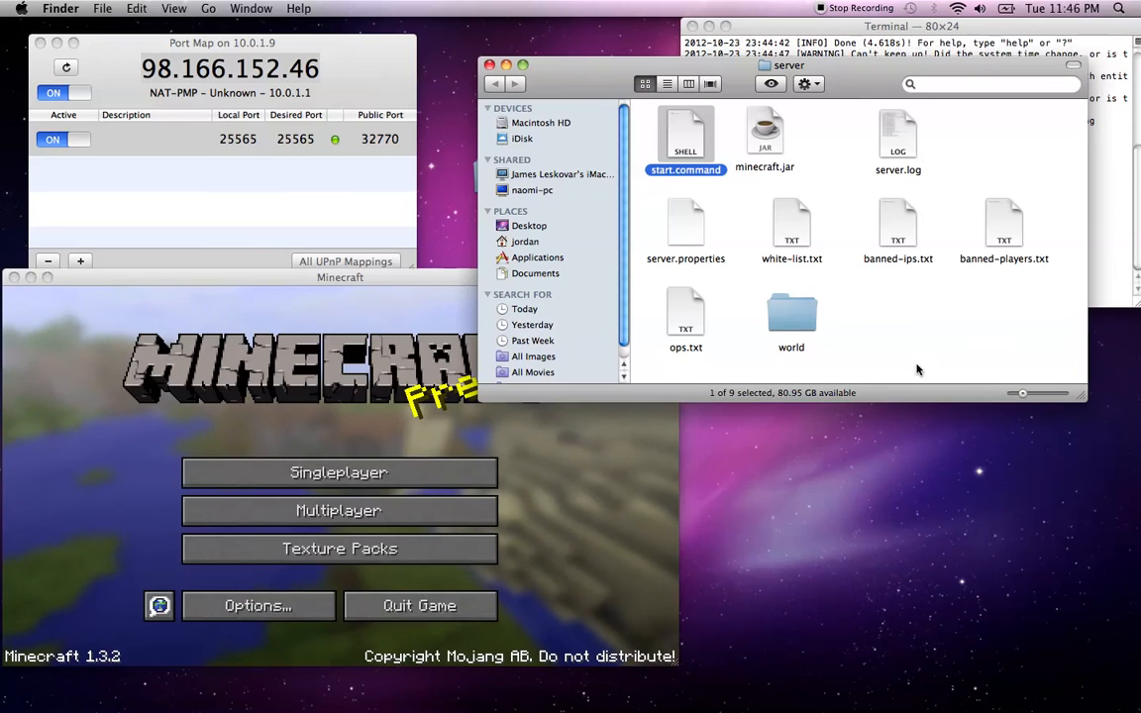
pyautogui.click(917, 360)
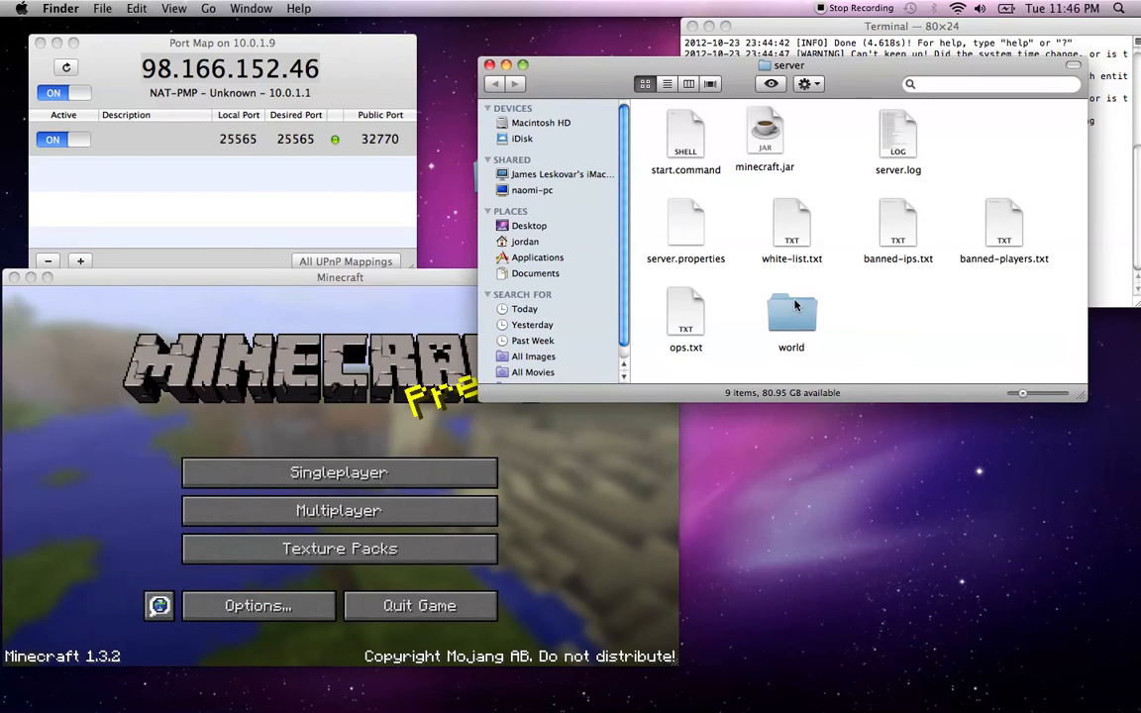
pyautogui.moveTo(791, 315); pyautogui.dragTo(936, 679)
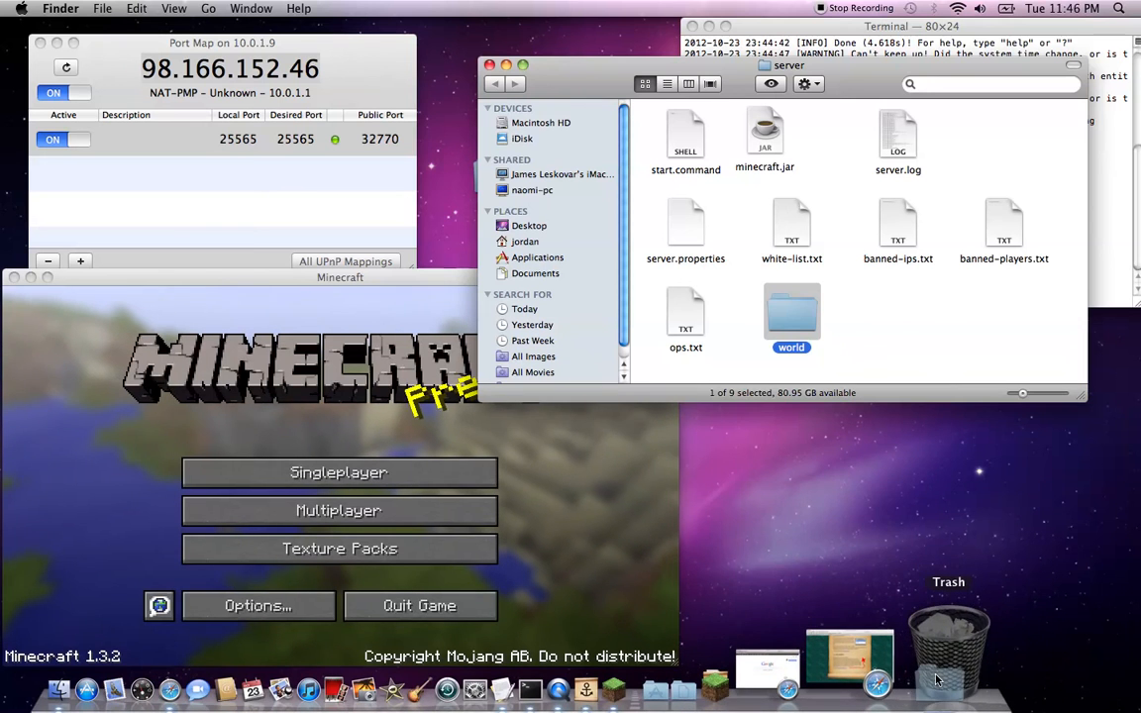
pyautogui.doubleClick(685, 138)
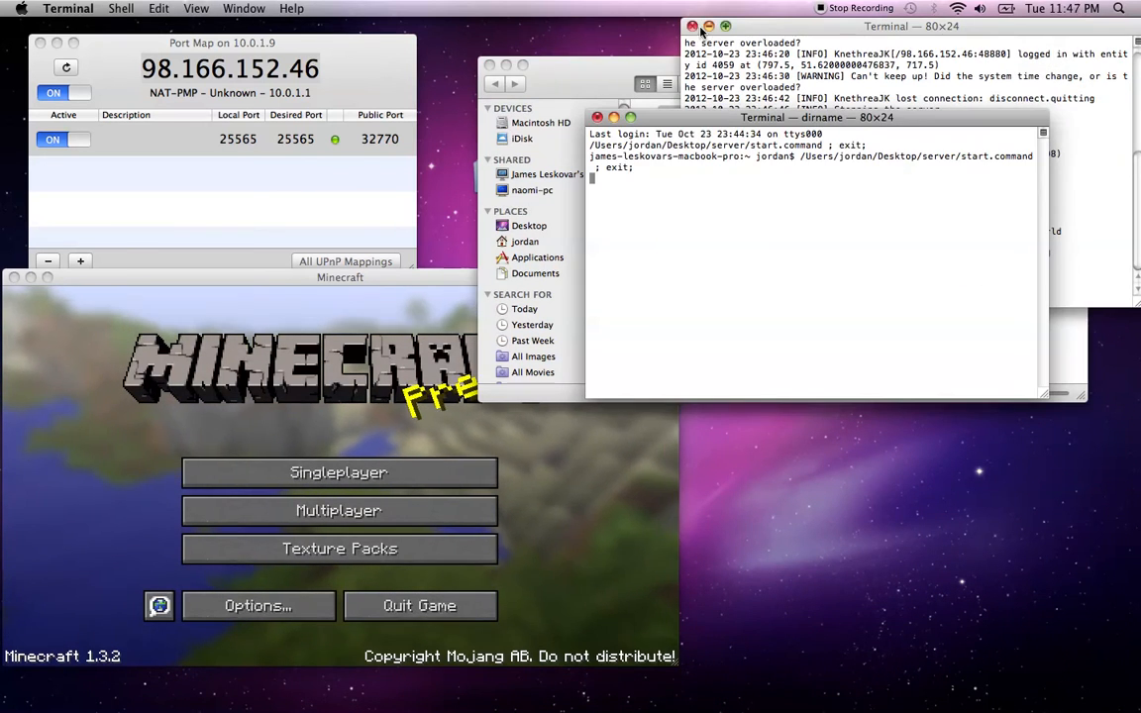
# Close the old console window, reposition the new one, and return to the title screen
pyautogui.click(693, 27)
pyautogui.moveTo(728, 132); pyautogui.dragTo(856, 30)
pyautogui.click(850, 182)
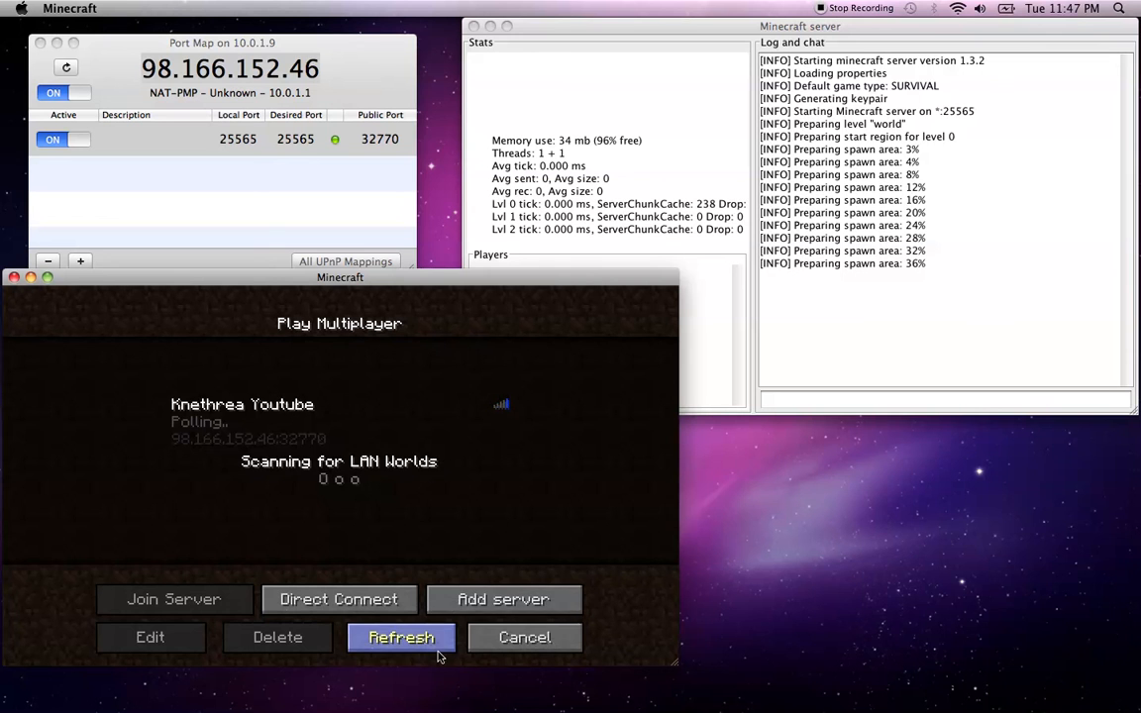
pyautogui.click(513, 641)
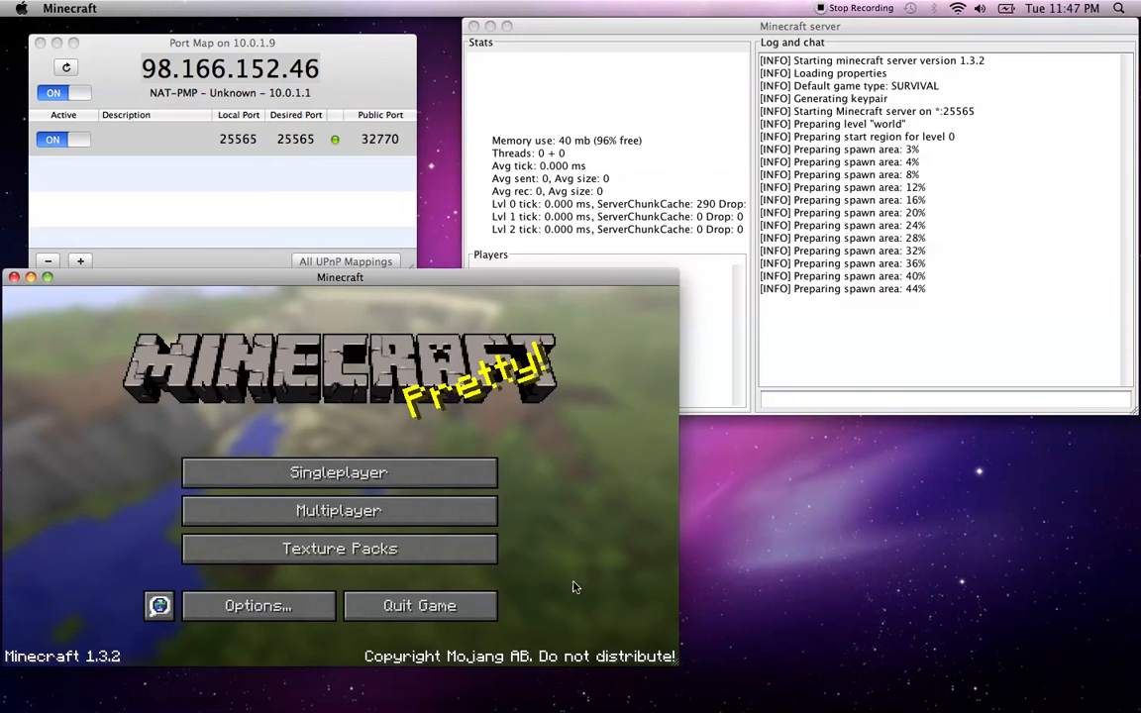
# Cycle between the world selection, multiplayer list and title screen while spawn generates
pyautogui.click(437, 471)
pyautogui.click(476, 642)
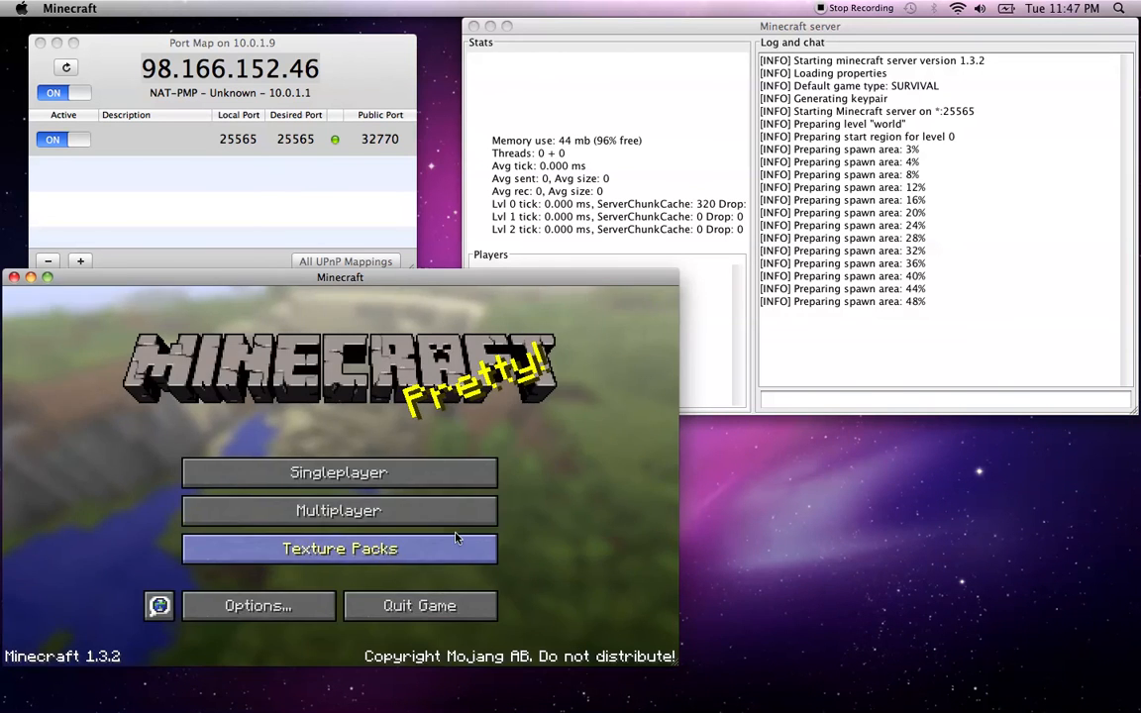
pyautogui.click(454, 528)
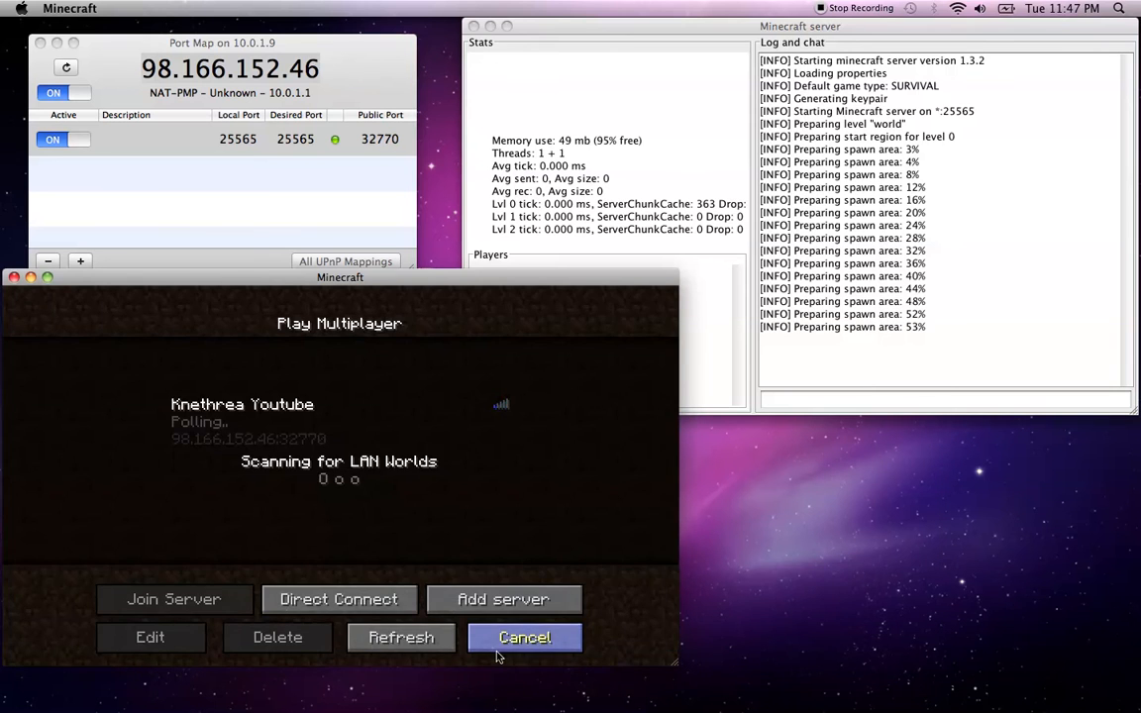
pyautogui.click(497, 643)
pyautogui.click(459, 512)
pyautogui.click(497, 639)
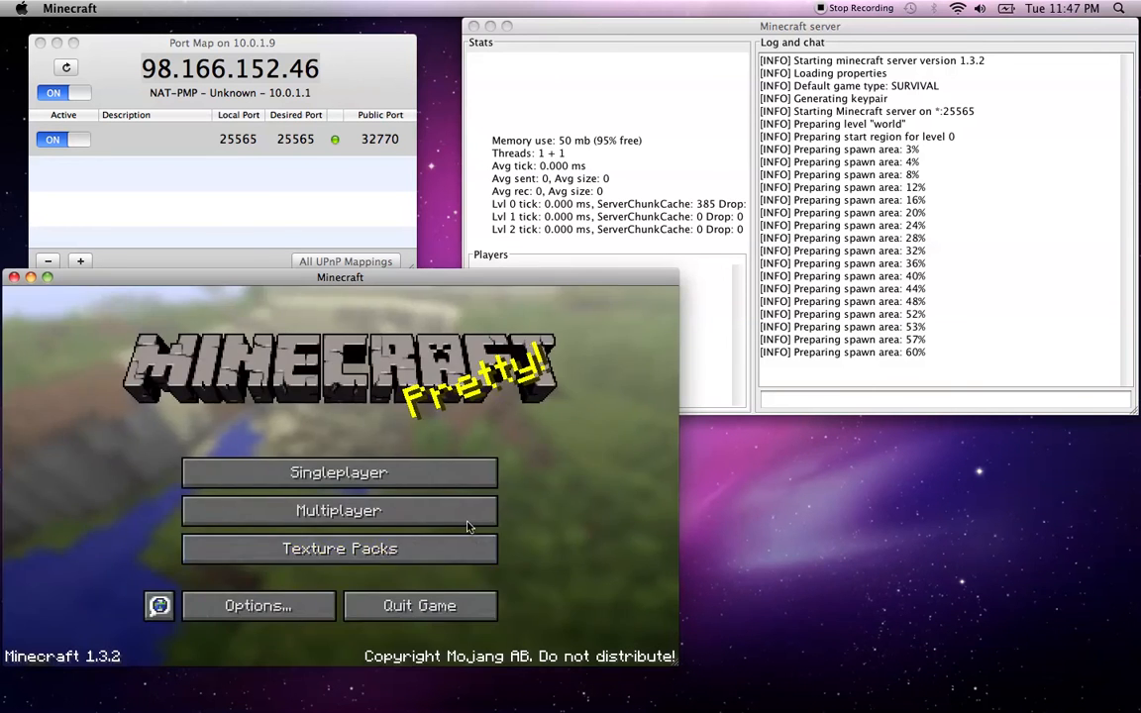
pyautogui.click(466, 515)
pyautogui.click(499, 634)
pyautogui.click(467, 511)
pyautogui.click(498, 636)
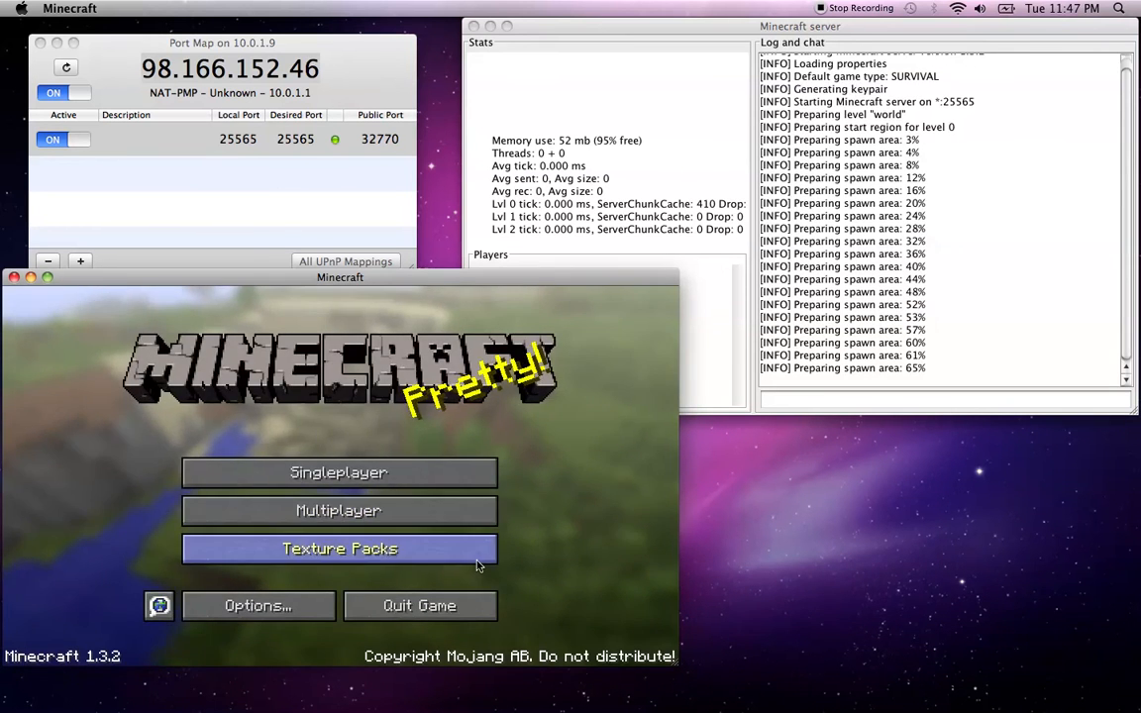
pyautogui.click(466, 511)
pyautogui.click(500, 635)
# Check the world selection and texture packs, then open the multiplayer list showing 0/20
pyautogui.click(416, 475)
pyautogui.click(441, 600)
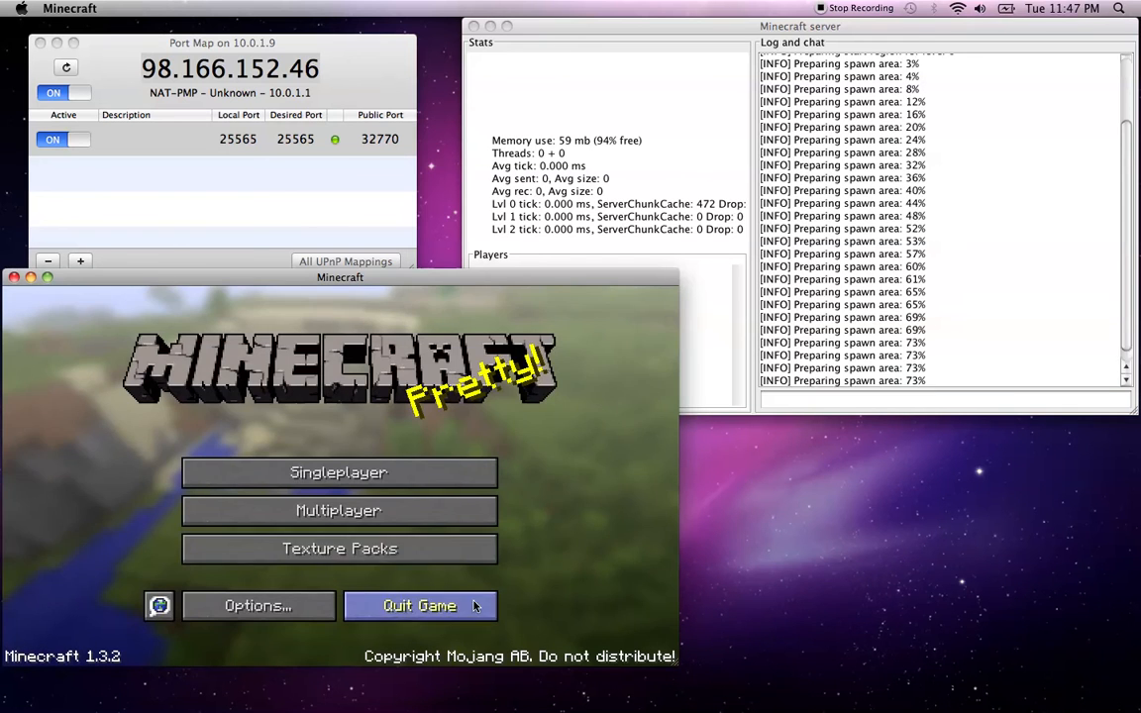
pyautogui.click(461, 546)
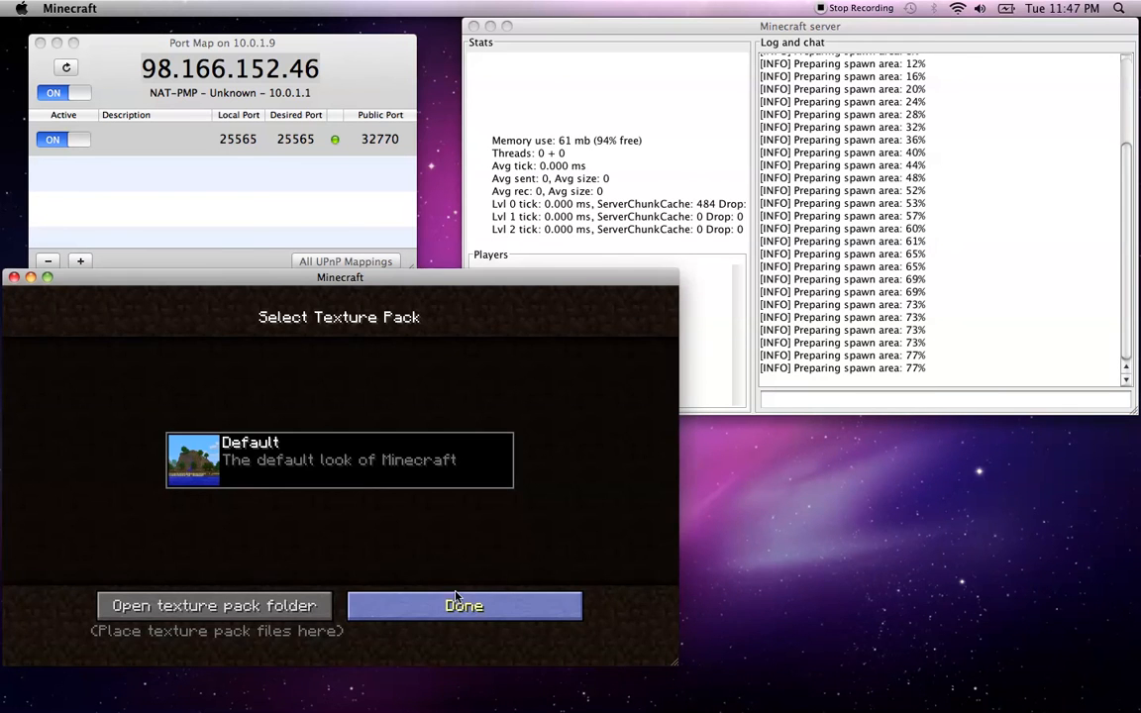
pyautogui.click(452, 592)
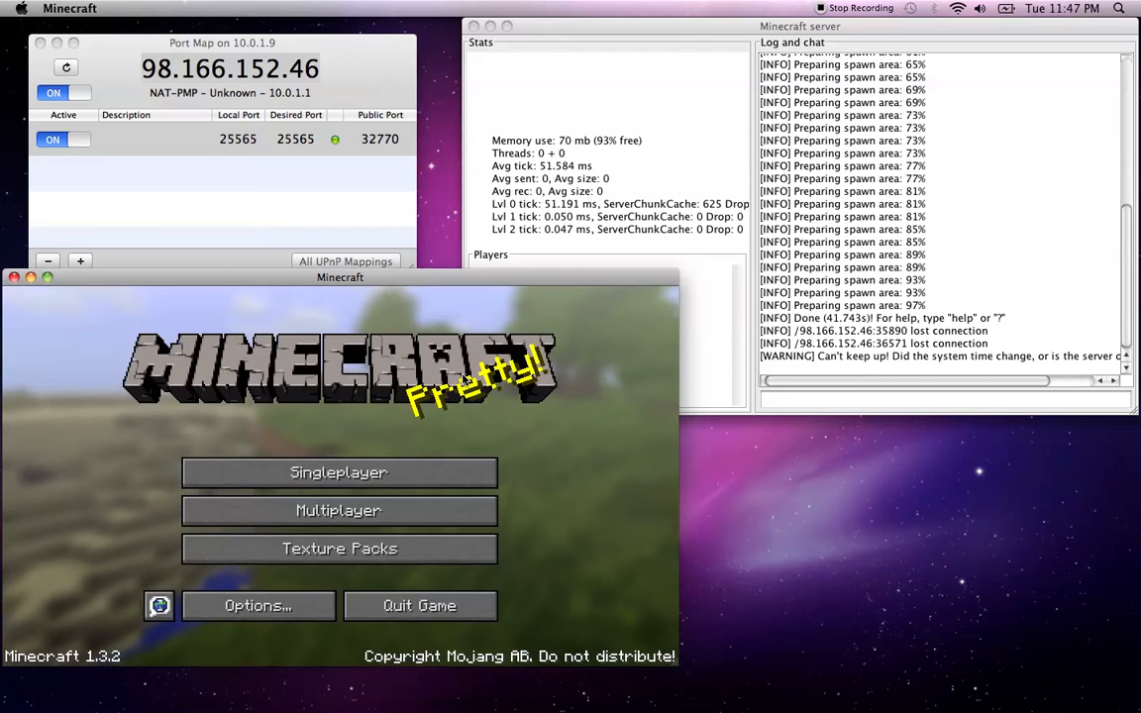
pyautogui.click(437, 508)
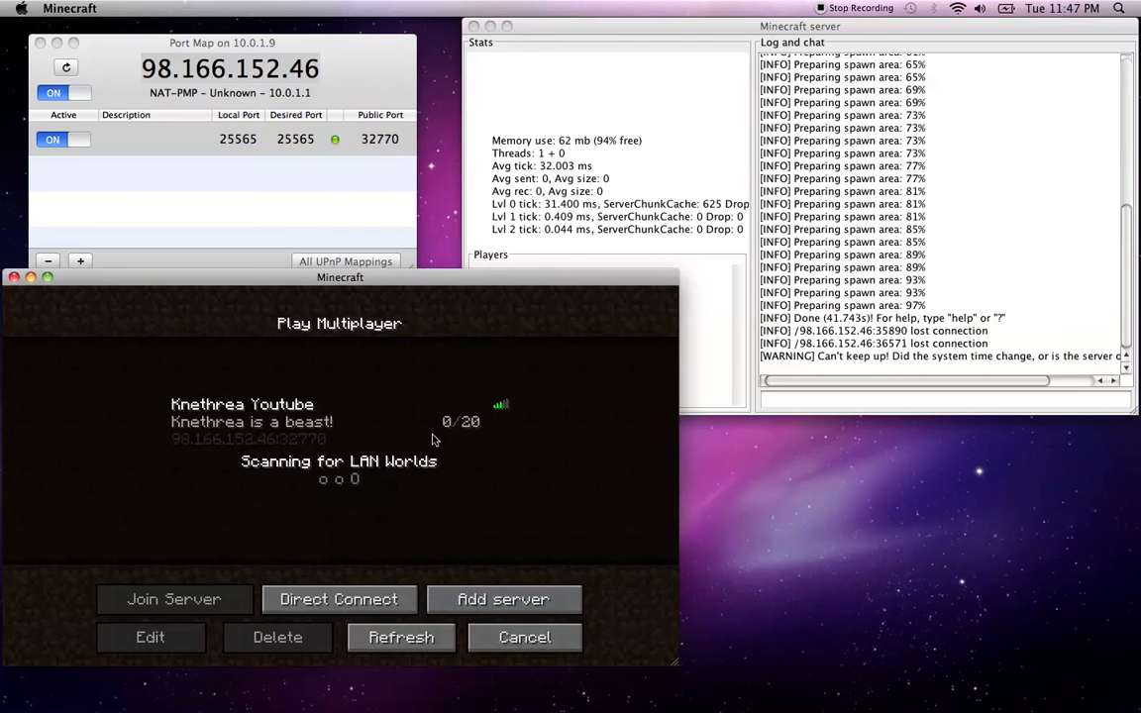
# Join the server, set Render Distance to Tiny in Video Settings, and resume play
pyautogui.doubleClick(387, 433)
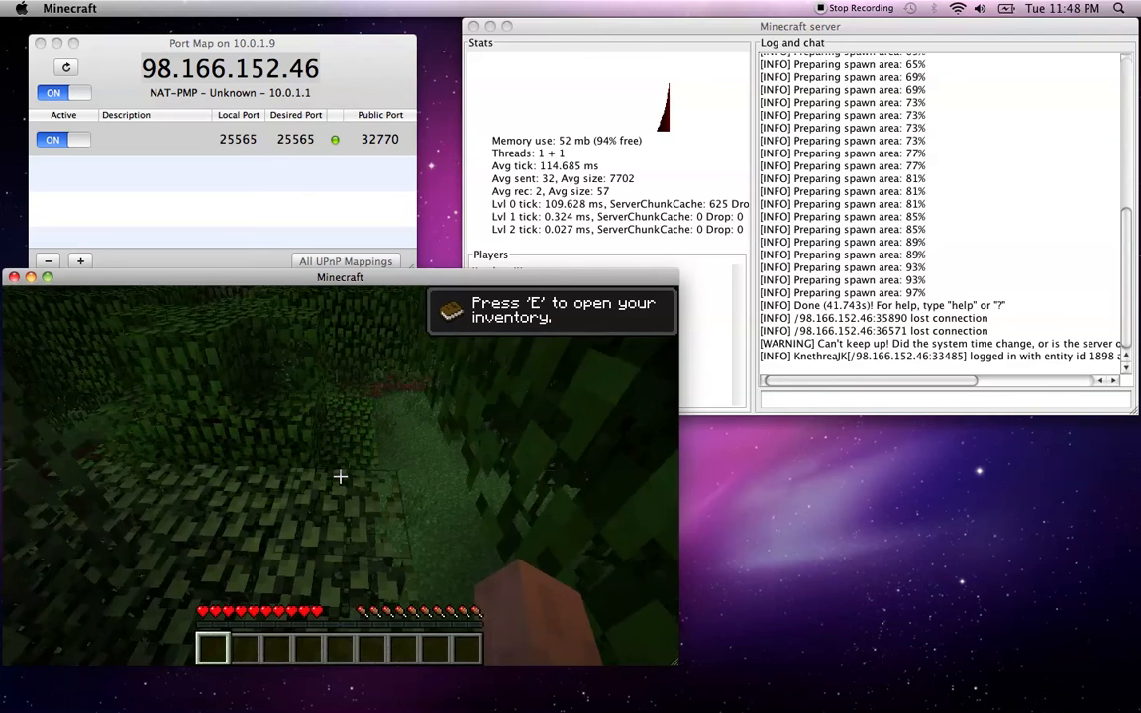
pyautogui.press('Escape')
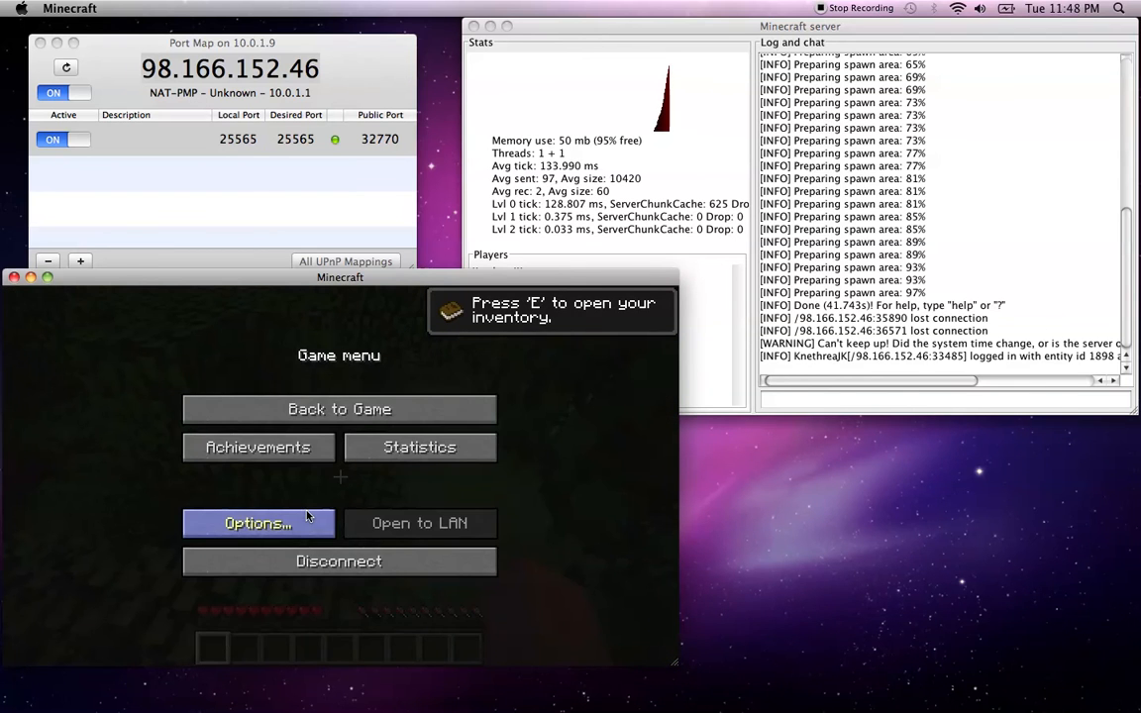
pyautogui.click(308, 516)
pyautogui.click(308, 511)
pyautogui.click(411, 367)
pyautogui.click(411, 366)
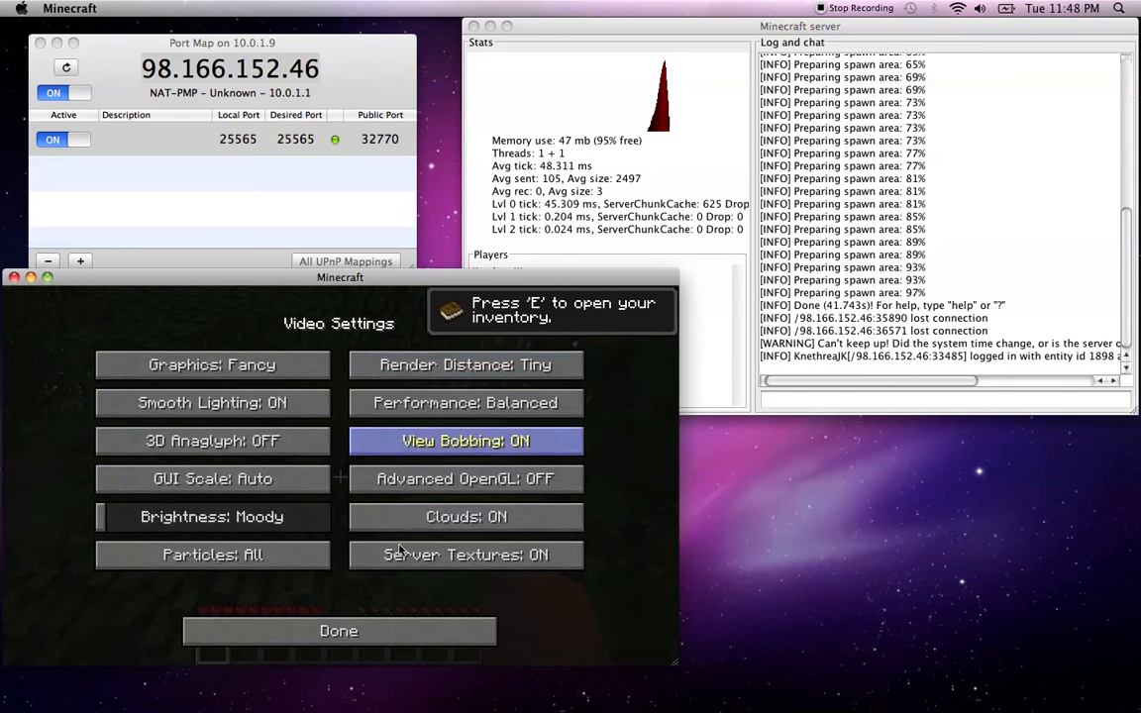
pyautogui.click(382, 630)
pyautogui.click(383, 630)
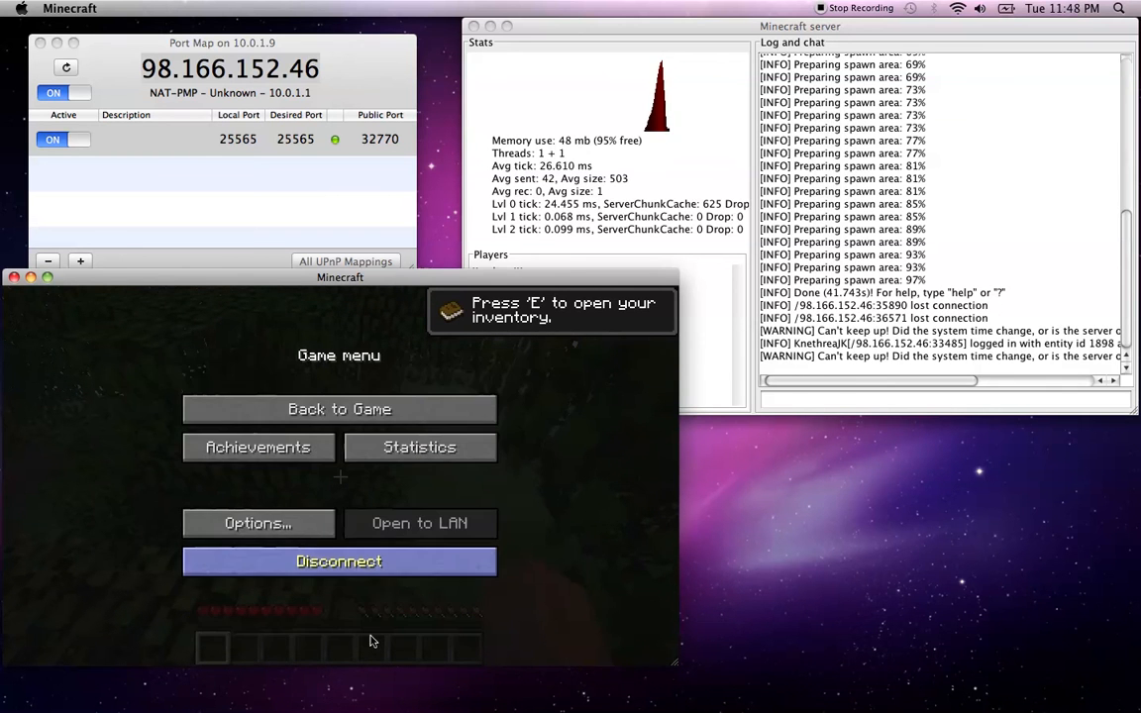
pyautogui.click(344, 411)
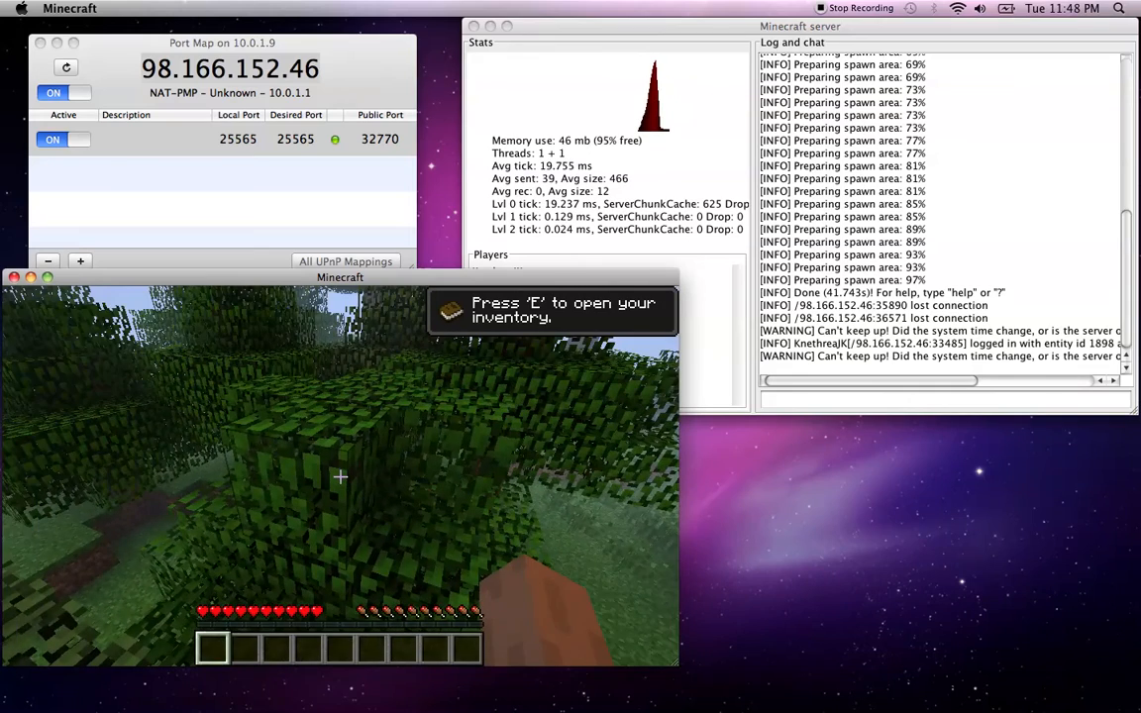
# Punch through the leaves and dig up 2 grass blocks for dirt, then switch to the console
pyautogui.click(340, 476)
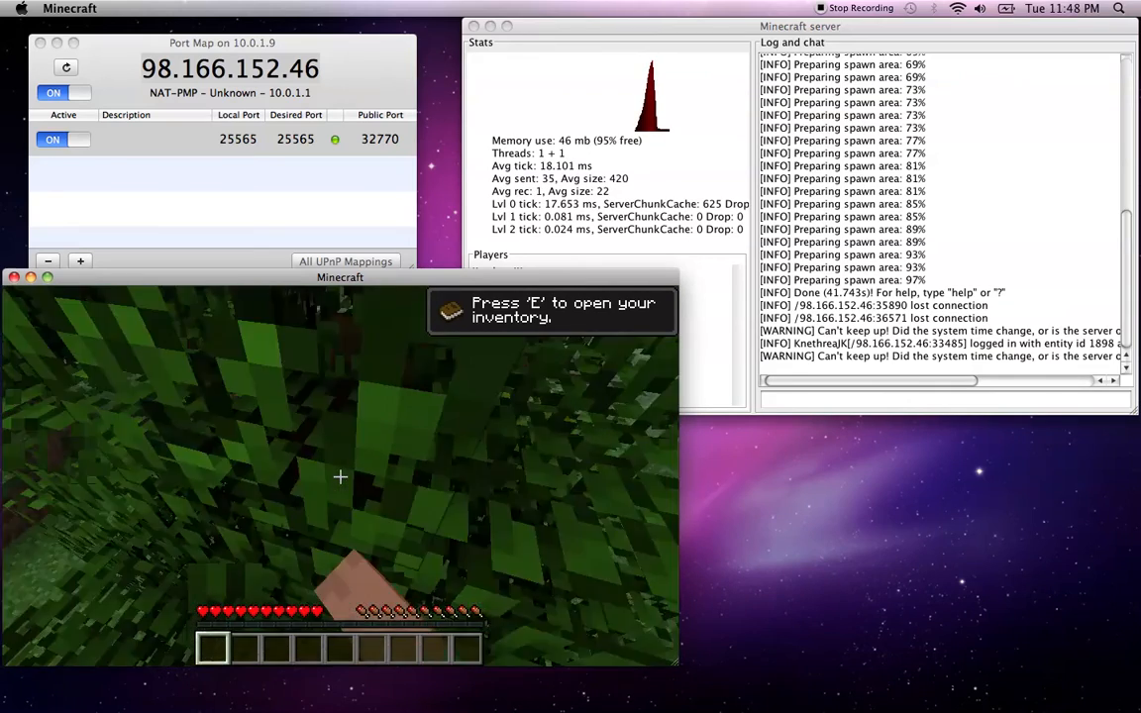
pyautogui.click(339, 477)
pyautogui.click(340, 476)
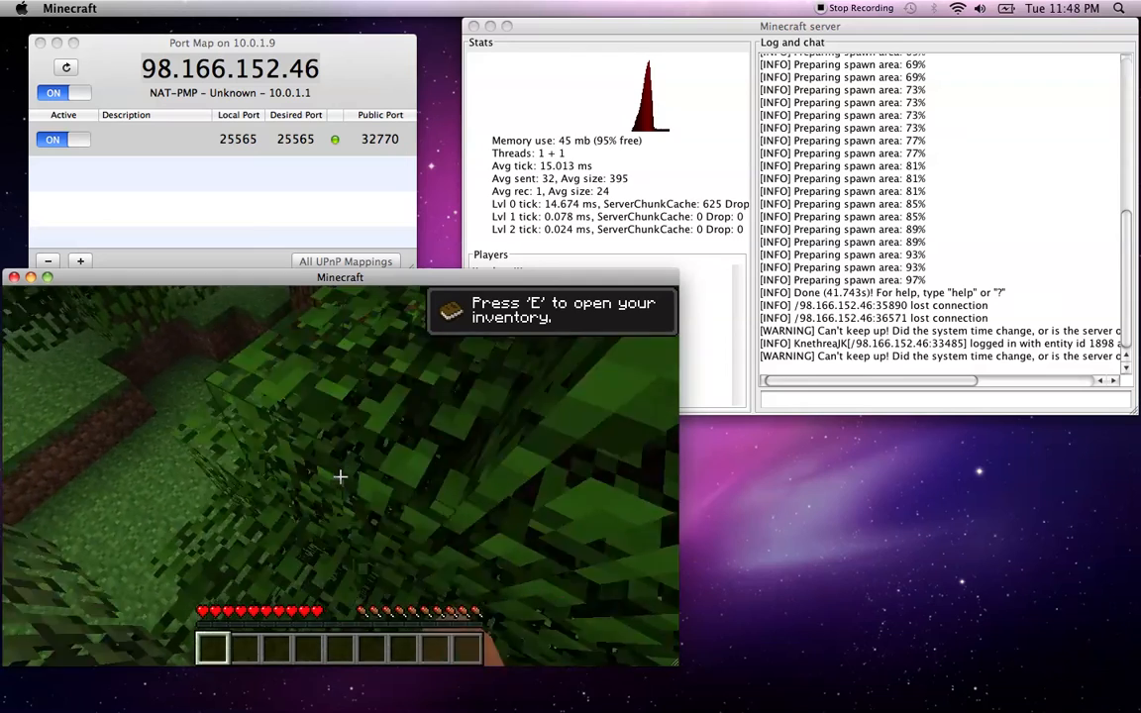
pyautogui.click(340, 476)
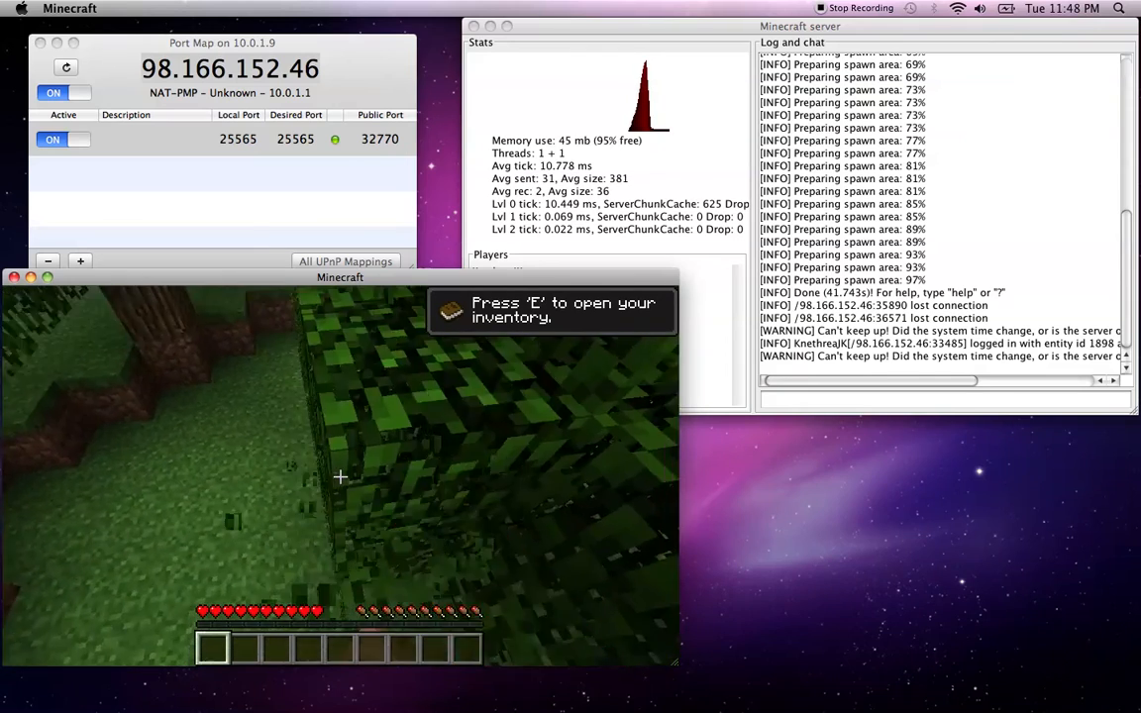
pyautogui.click(340, 477)
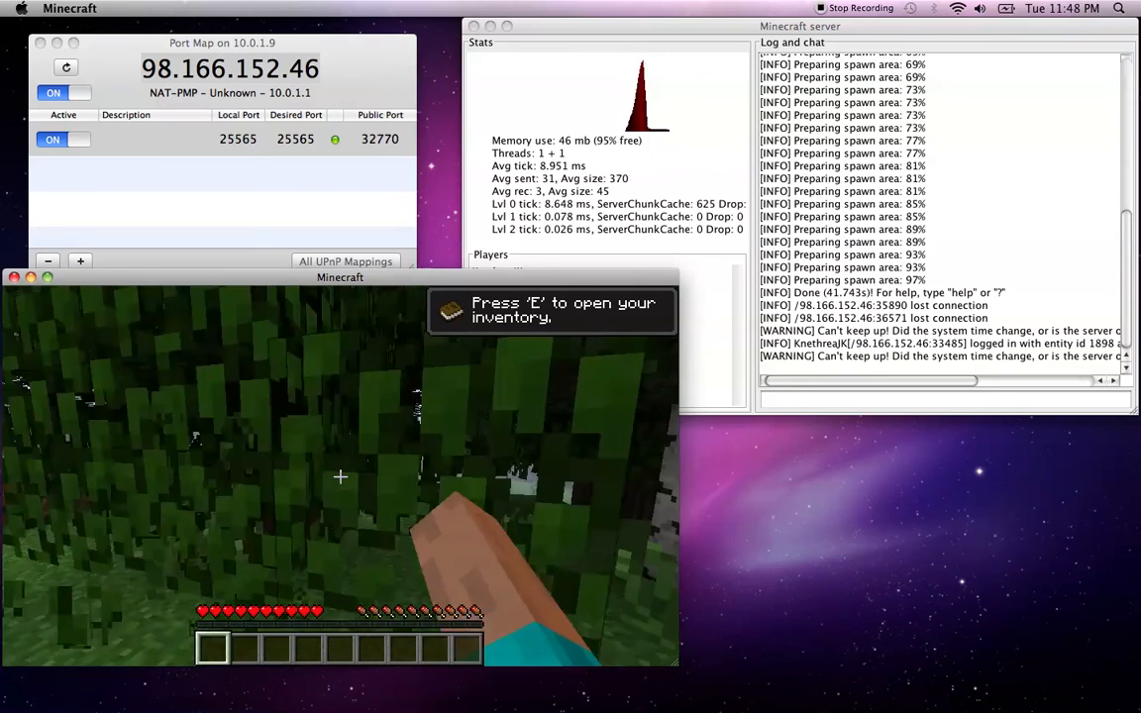
pyautogui.click(340, 476)
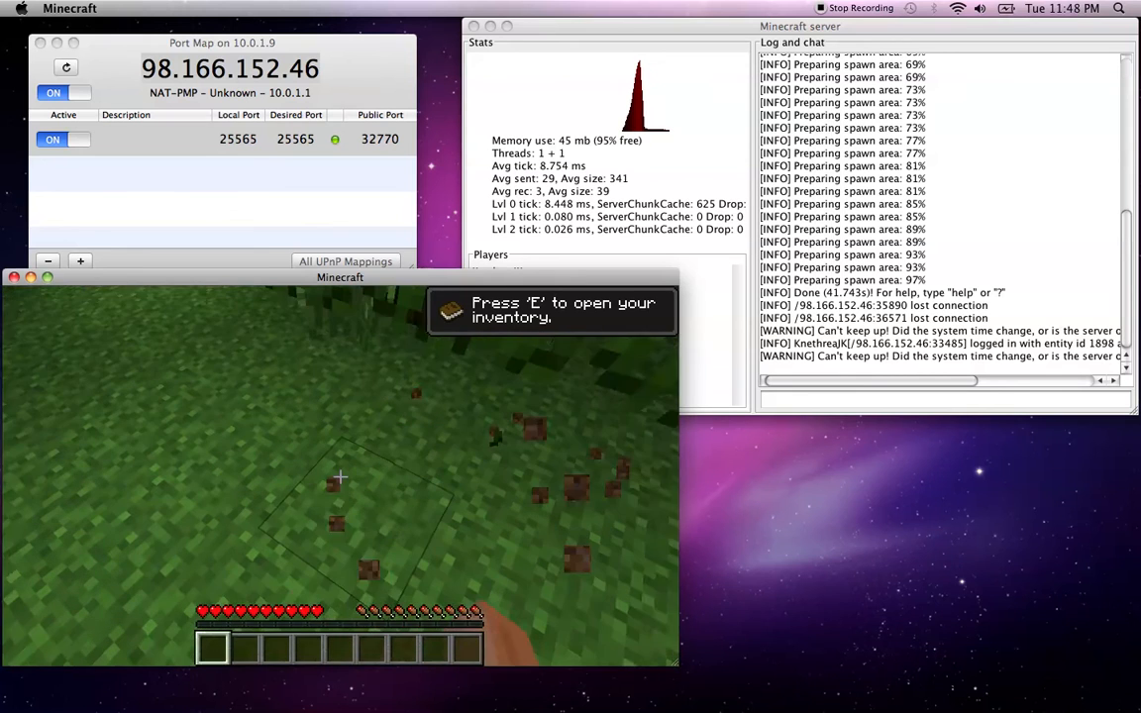
pyautogui.click(339, 476)
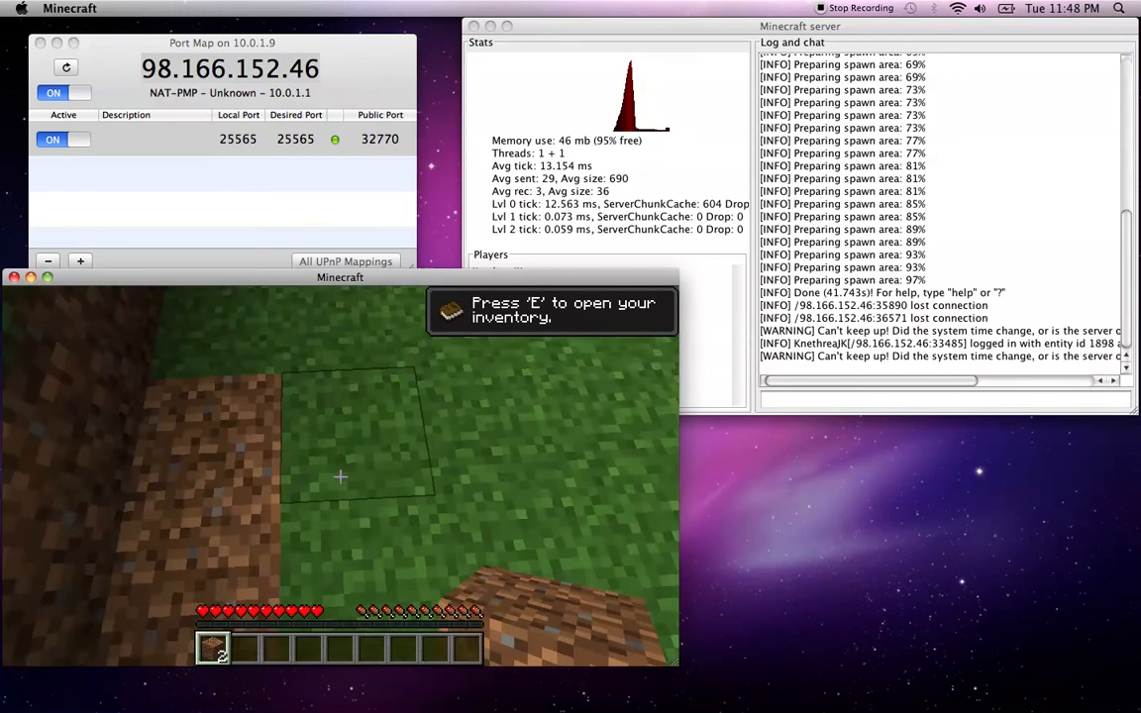
pyautogui.click(340, 476)
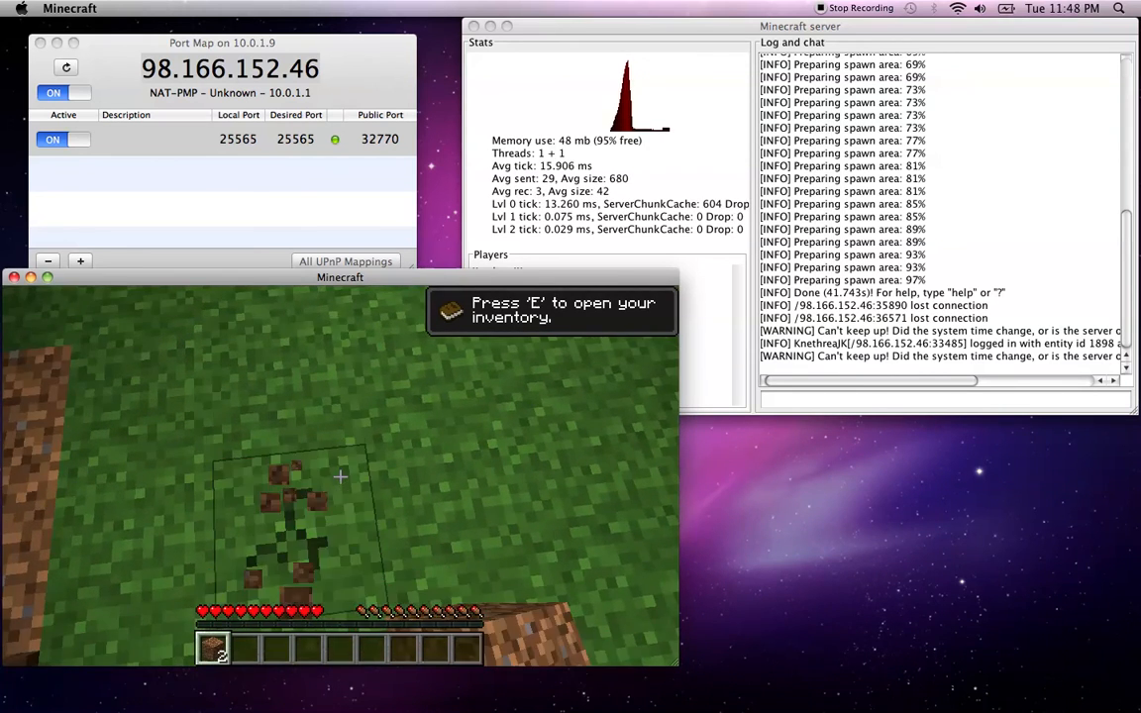
pyautogui.click(340, 476)
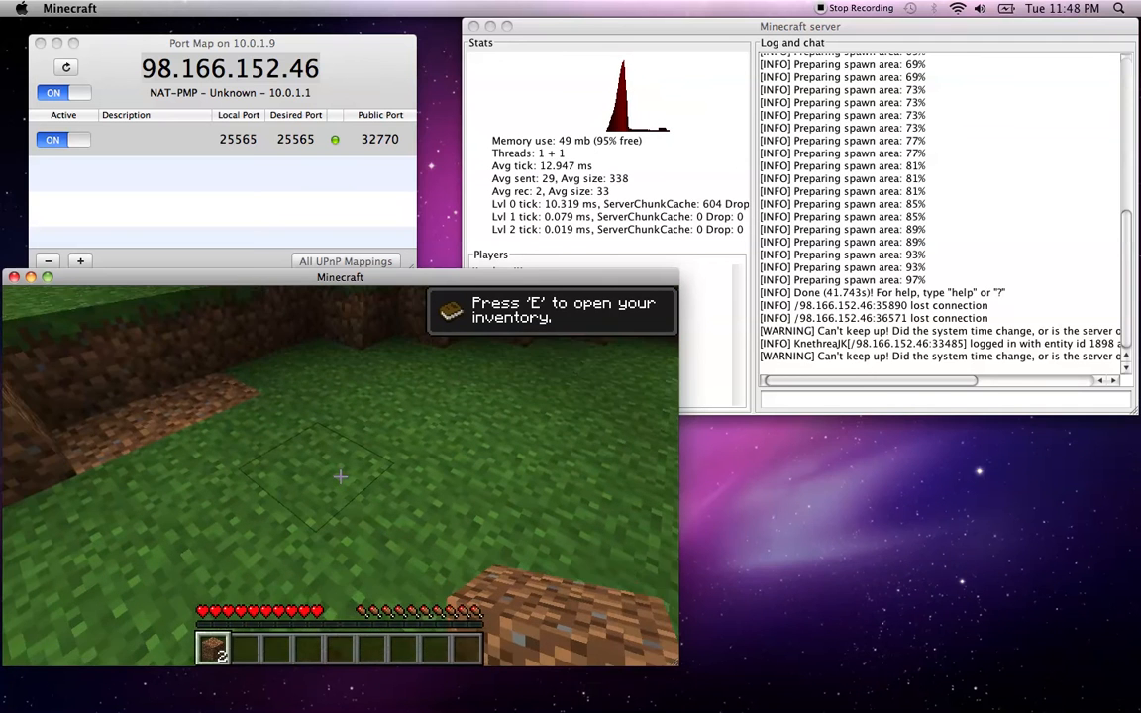
pyautogui.press('t')
pyautogui.click(832, 402)
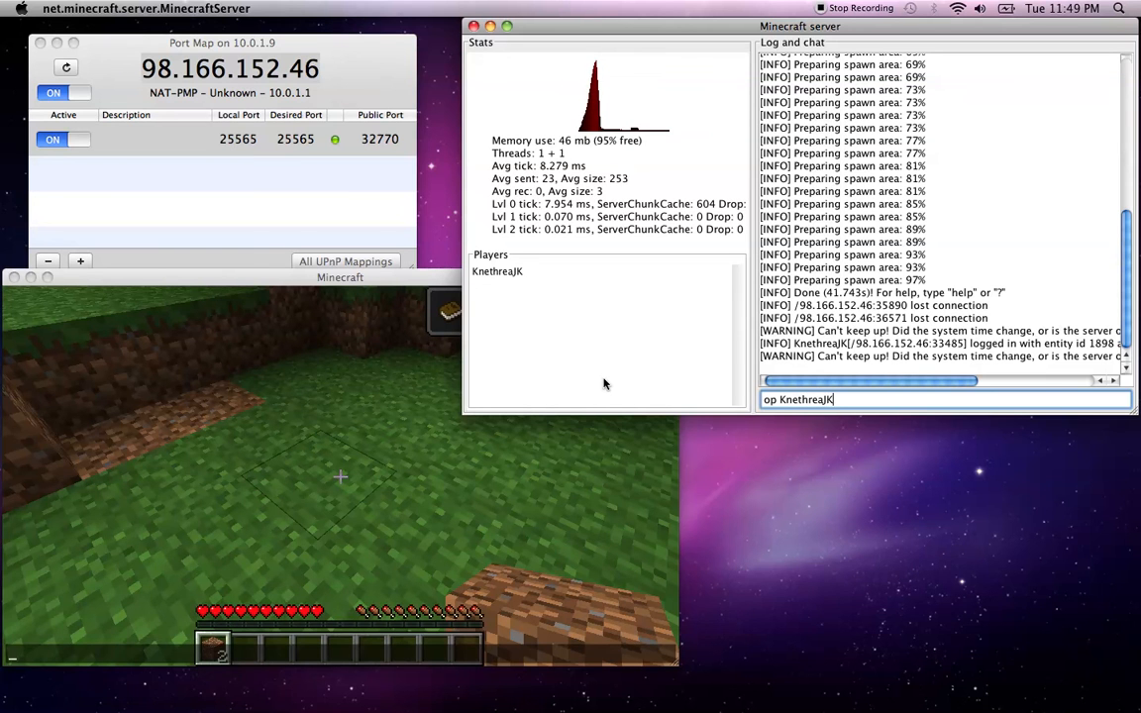
# Run the op command for the player and return to the game
pyautogui.press('Return')
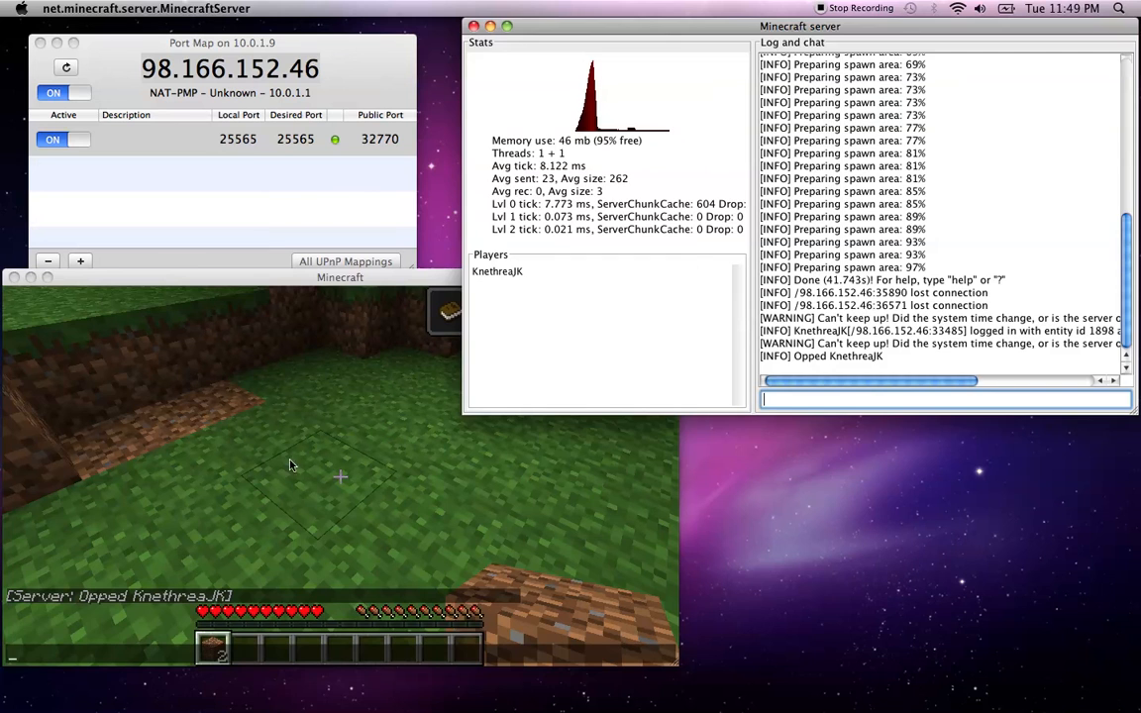
pyautogui.click(259, 483)
pyautogui.press('Escape')
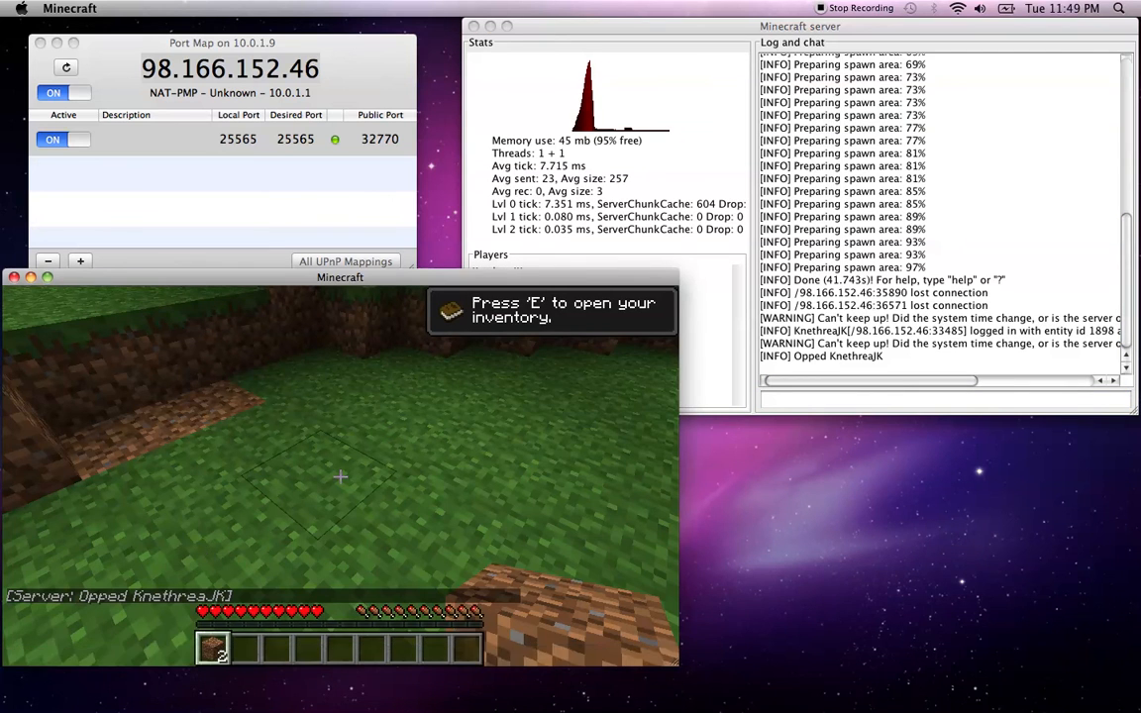
# Dig up the nearby grass blocks and punch the leaves ahead
pyautogui.click(340, 476)
pyautogui.press('w')
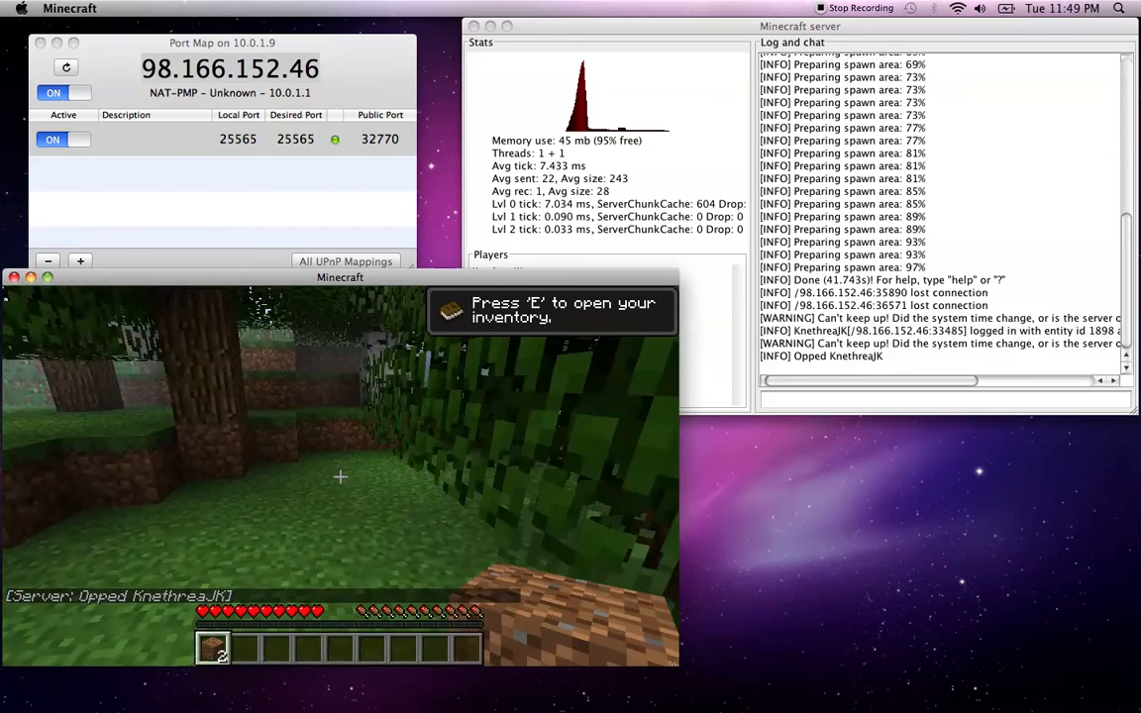
pyautogui.click(340, 477)
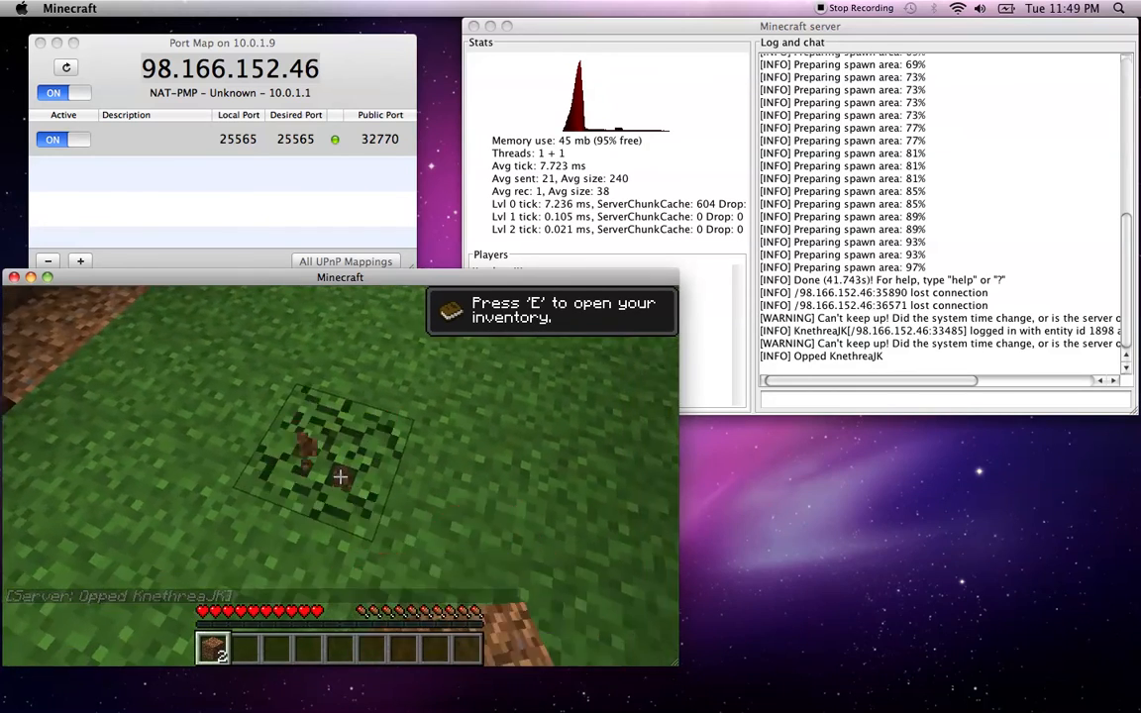
pyautogui.click(340, 476)
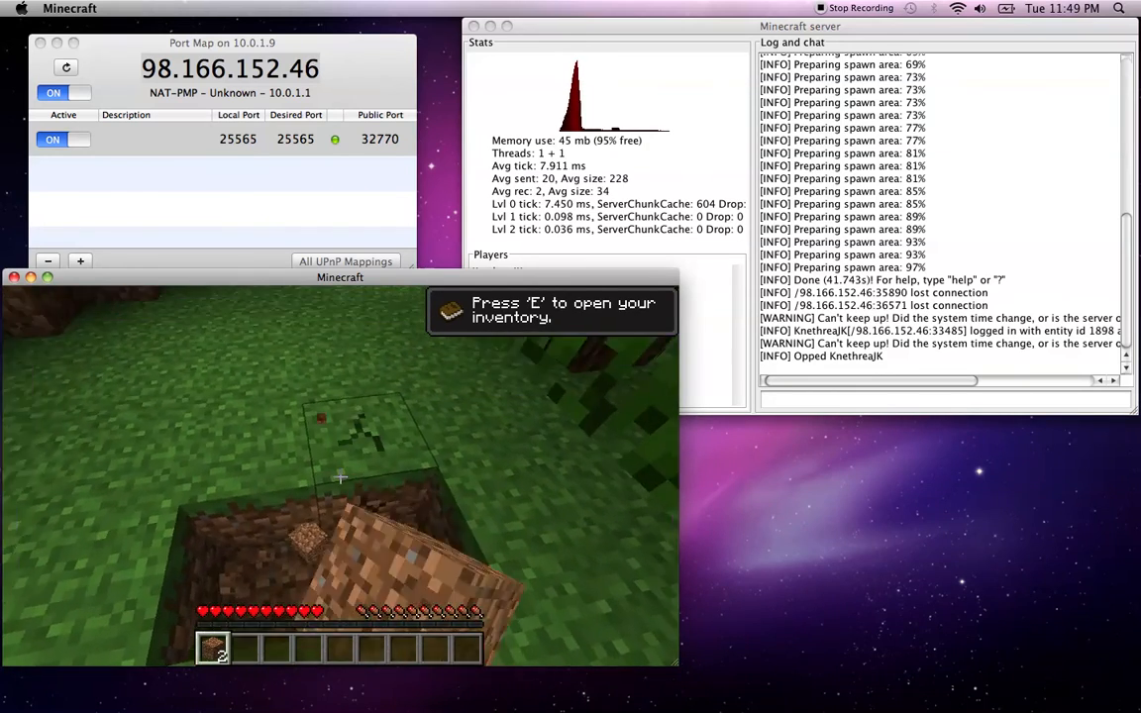
pyautogui.click(340, 477)
pyautogui.click(339, 476)
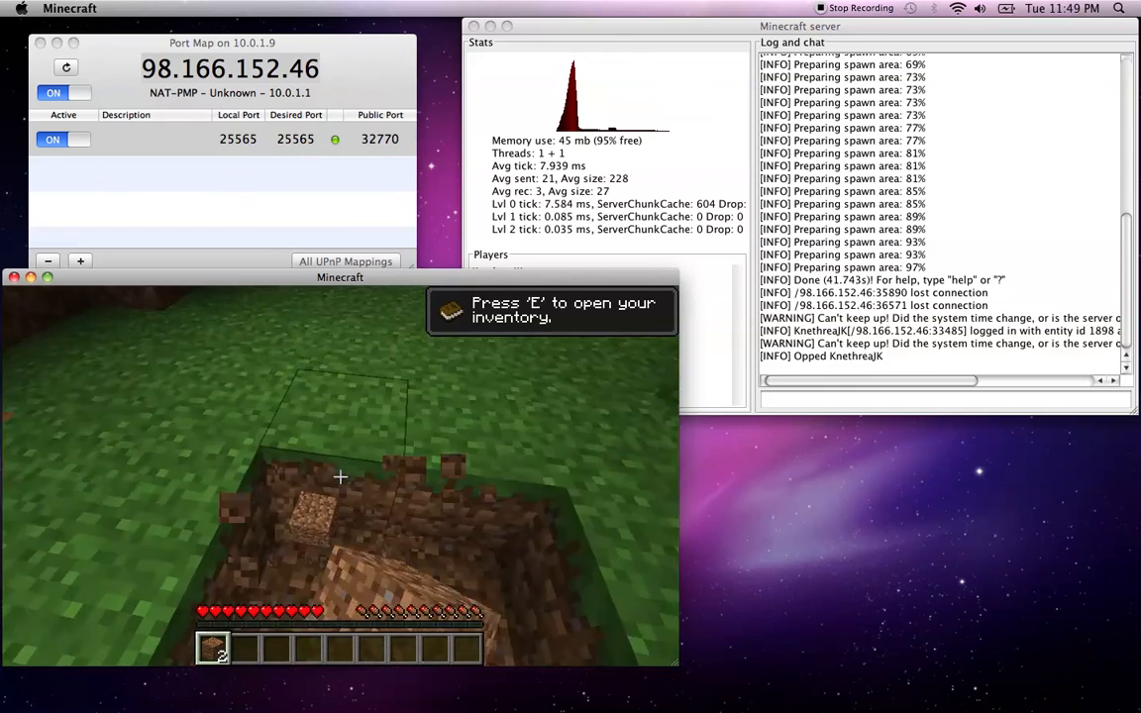
pyautogui.press('w')
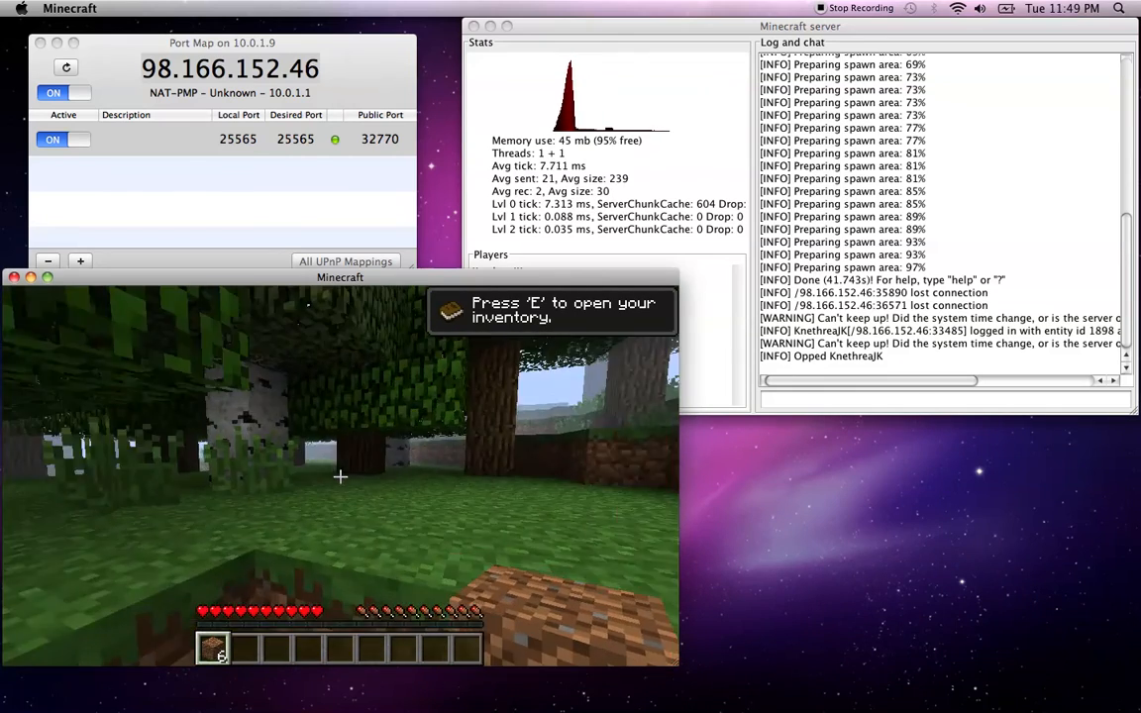
pyautogui.click(339, 477)
pyautogui.click(340, 477)
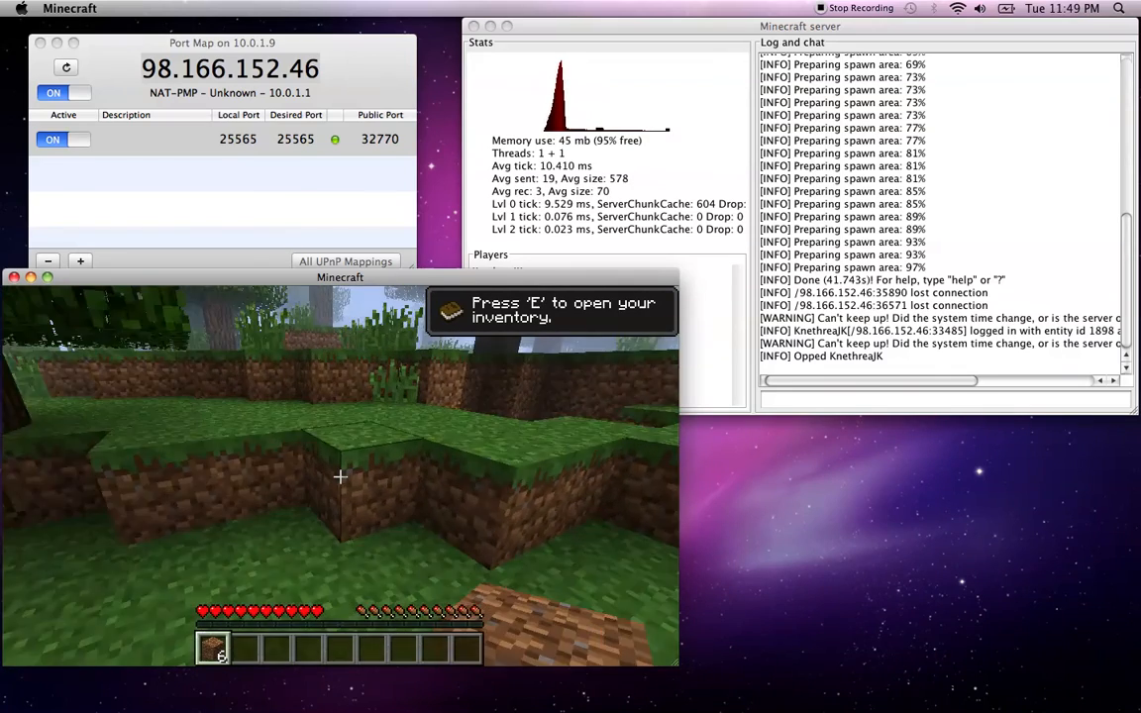
# Climb onto the grass ledge, cross the stone hole and walk into the forest
pyautogui.press('w')
pyautogui.press('space')
pyautogui.press('w')
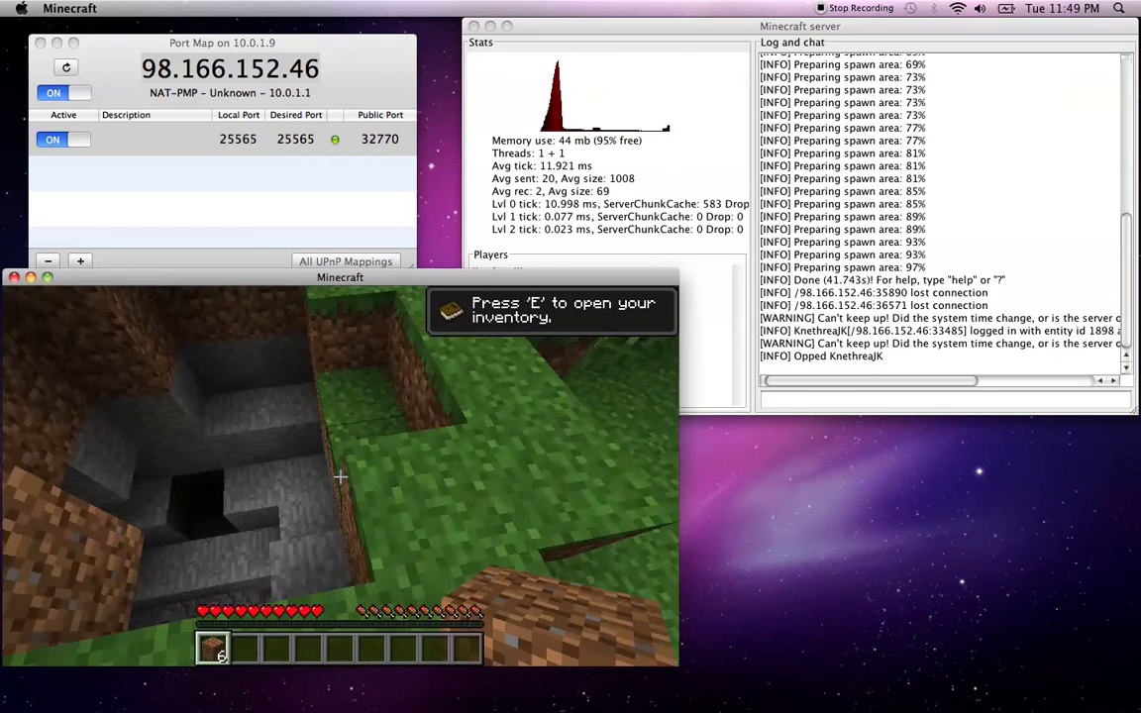
pyautogui.press('w')
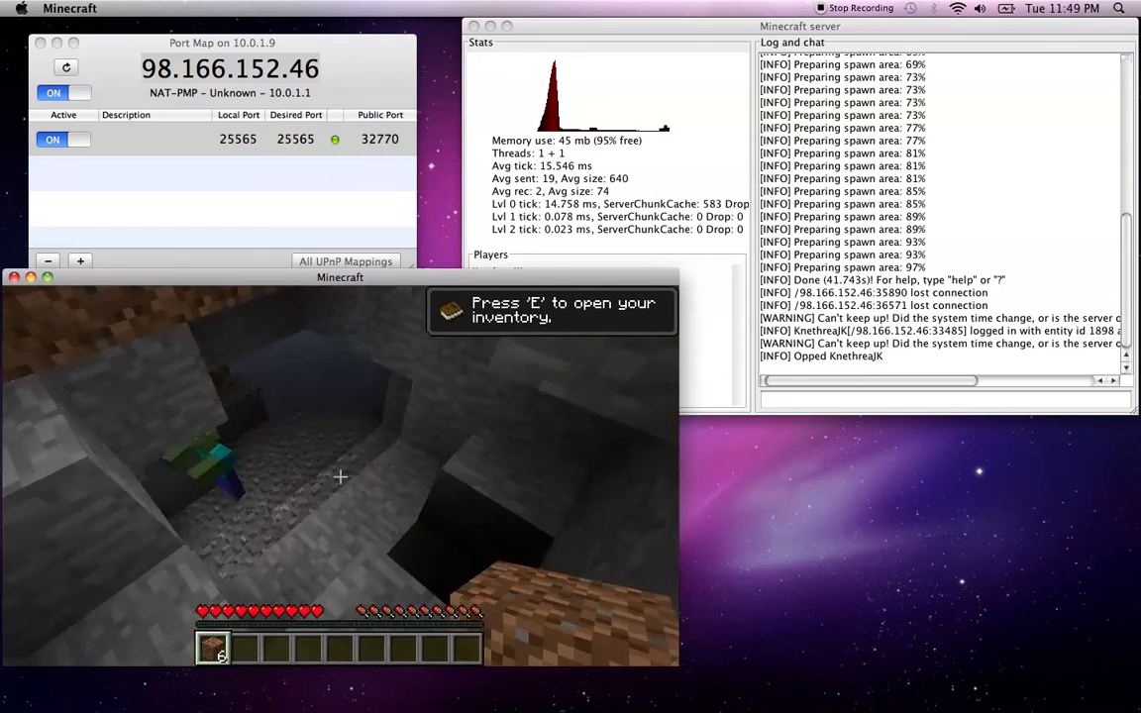
pyautogui.press('w')
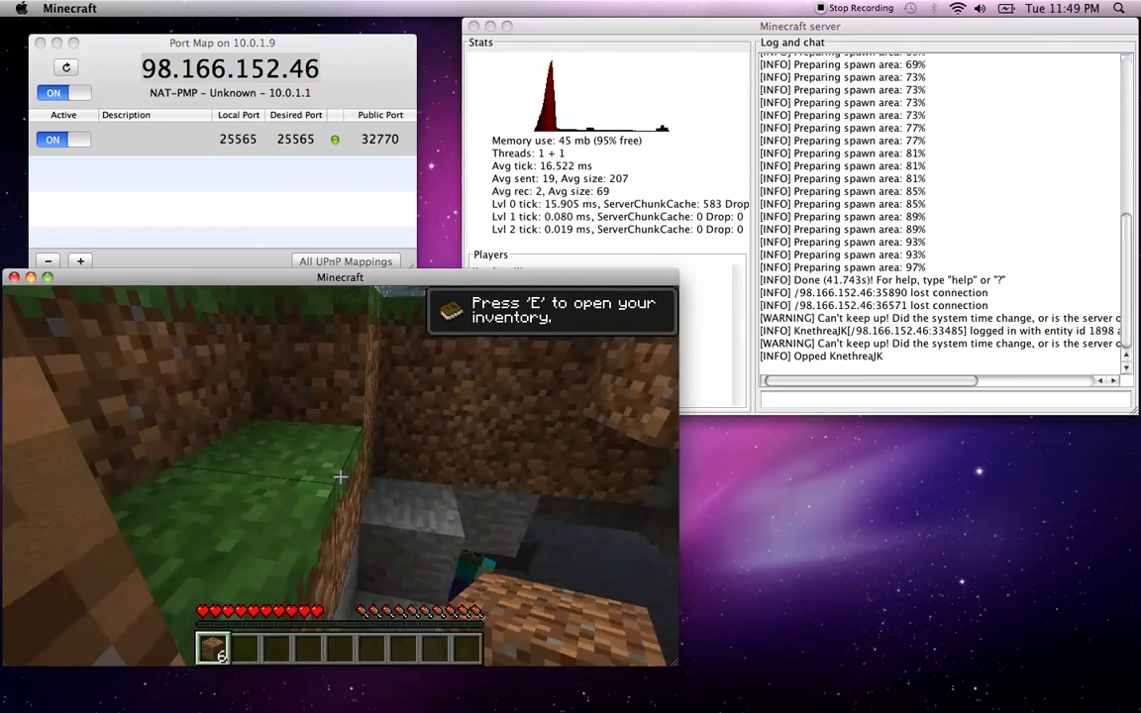
pyautogui.press('space')
pyautogui.press('w')
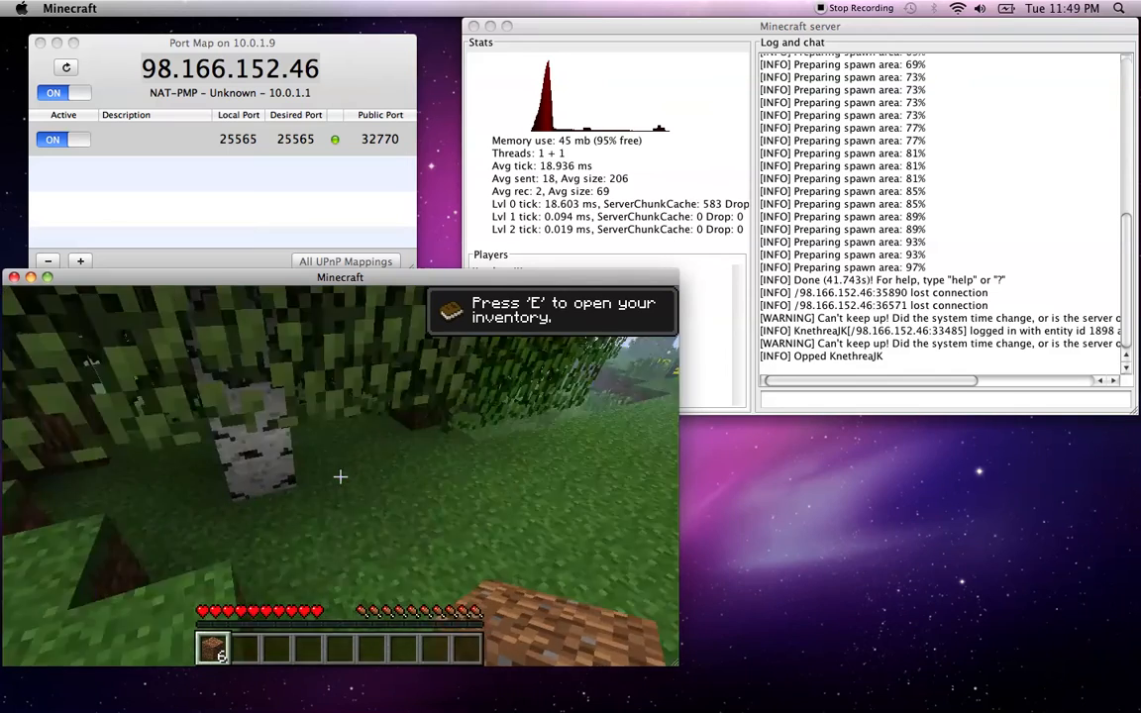
pyautogui.press('w')
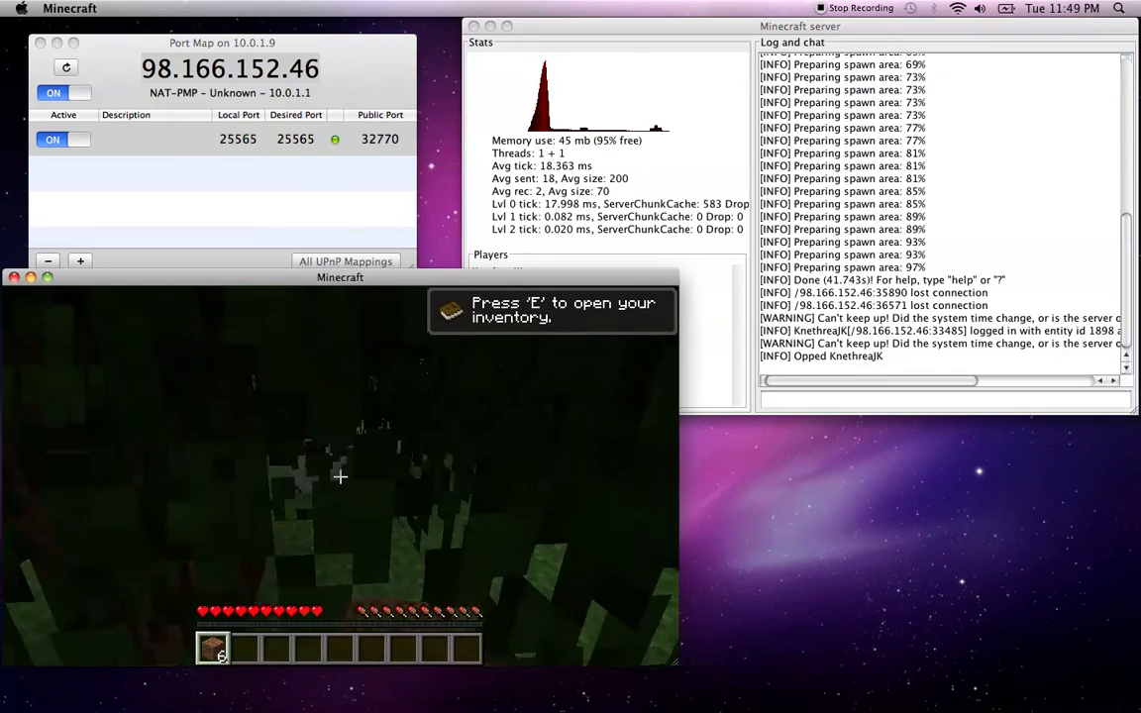
# Push through leaves breaking tall grass for seeds, reach the dirt hole, and read the Opped chat message
pyautogui.click(339, 477)
pyautogui.press('w')
pyautogui.click(340, 476)
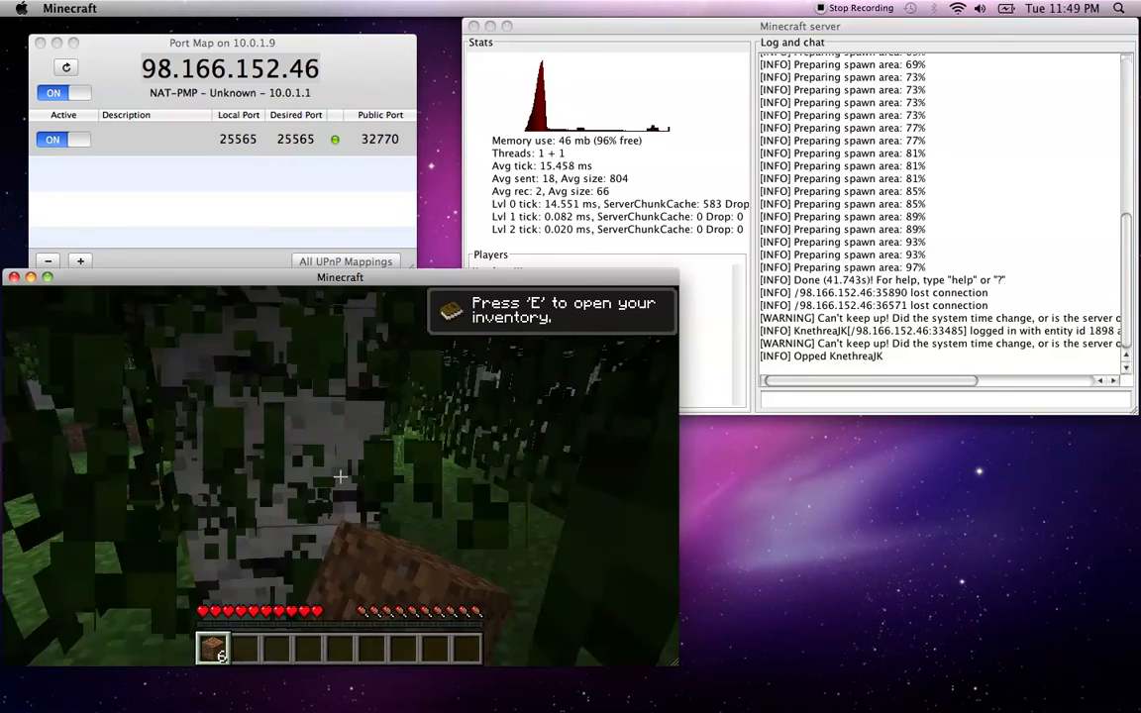
pyautogui.press('w')
pyautogui.click(340, 477)
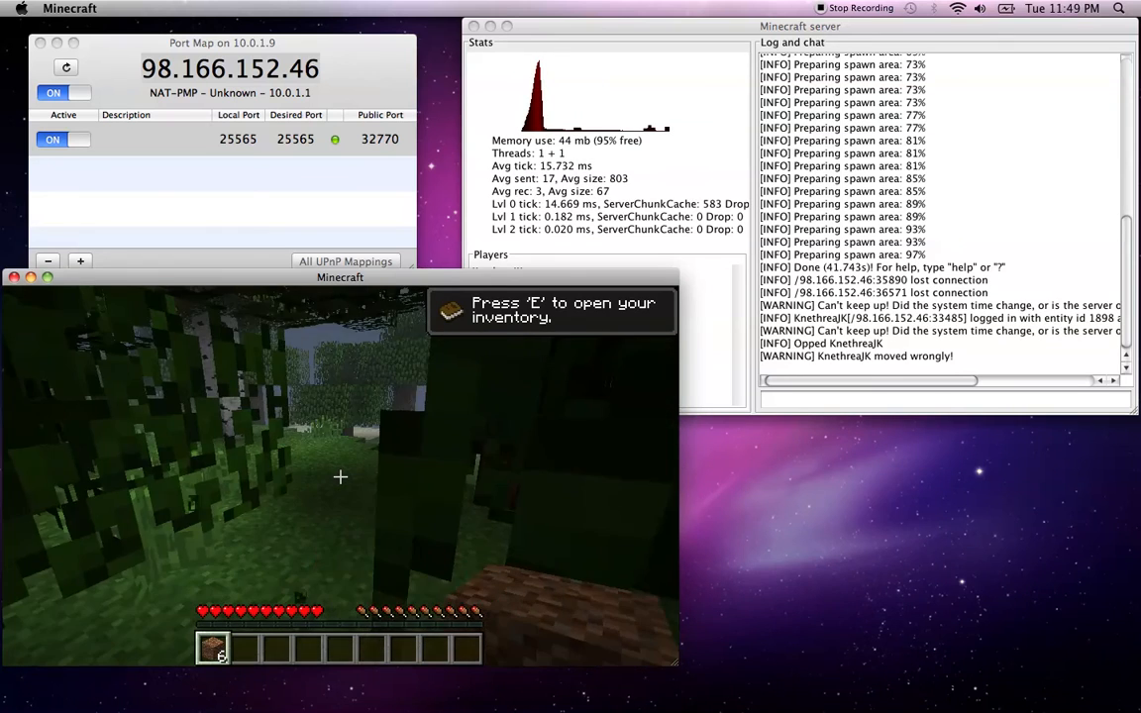
pyautogui.press('w')
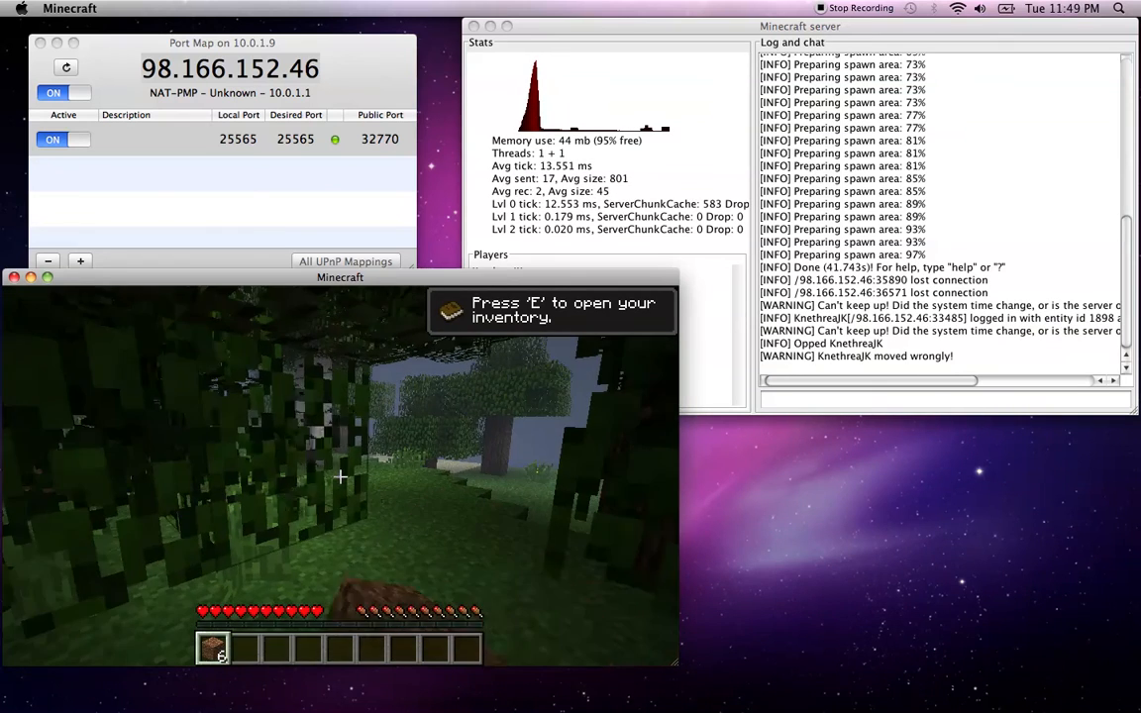
pyautogui.press('w')
pyautogui.click(340, 476)
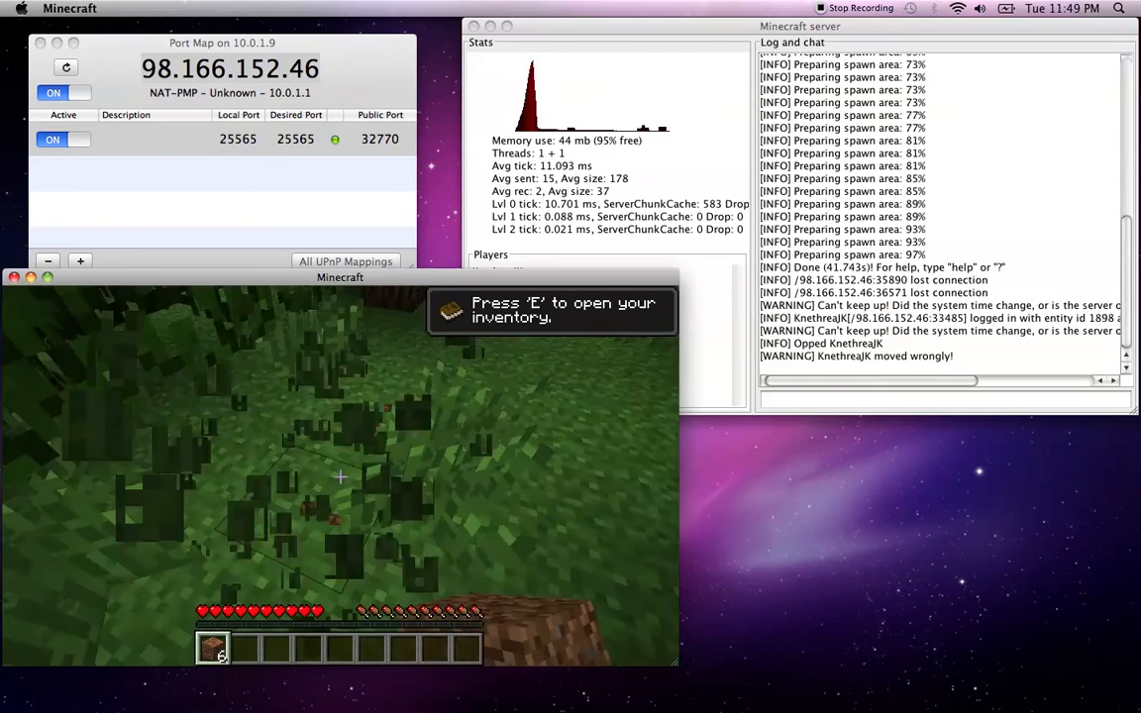
pyautogui.click(340, 476)
pyautogui.press('w')
pyautogui.click(340, 476)
pyautogui.click(340, 476)
pyautogui.click(340, 476)
pyautogui.press('w')
pyautogui.click(340, 477)
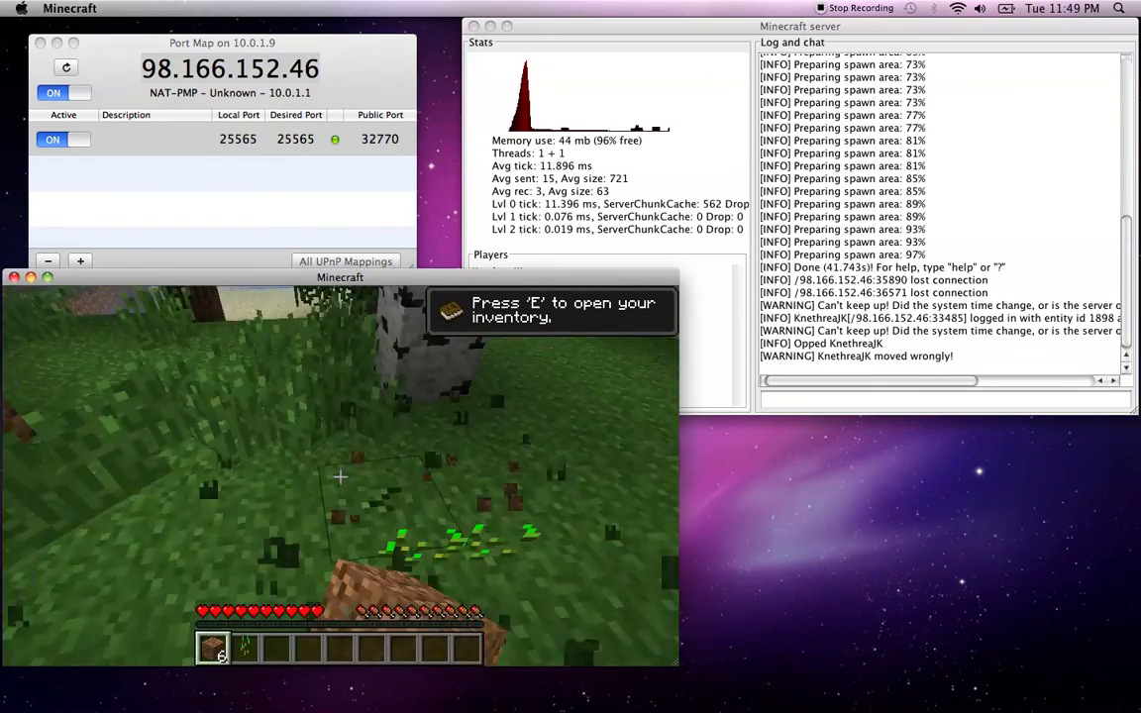
pyautogui.press('w')
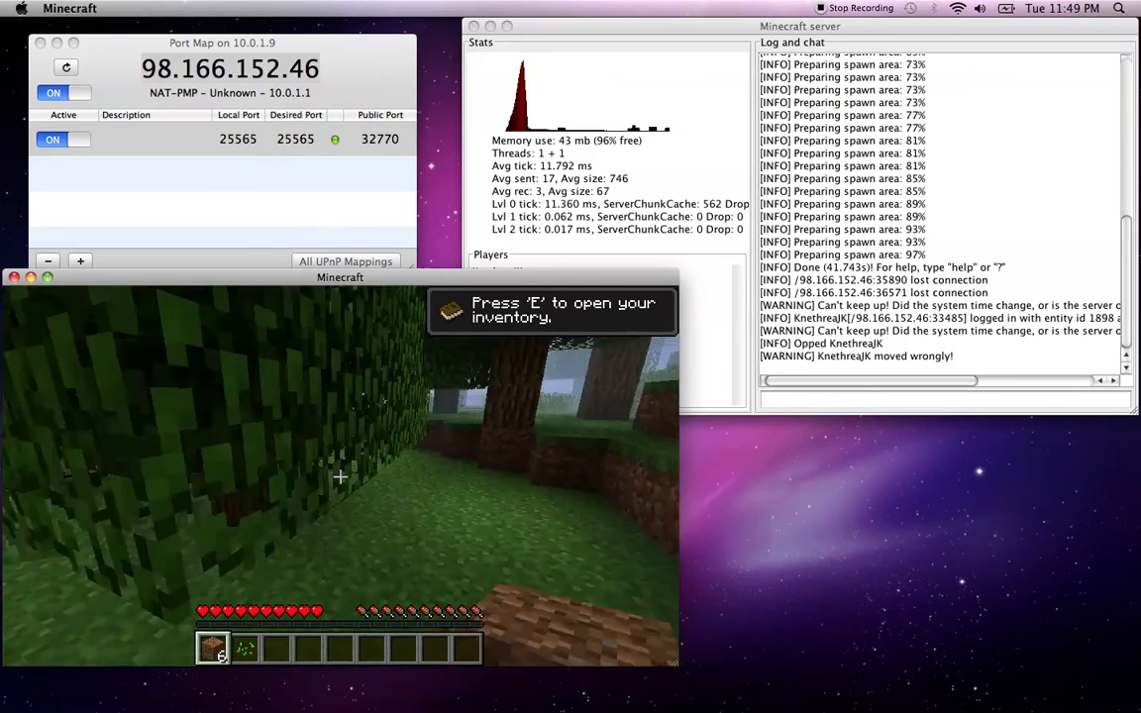
pyautogui.press('w')
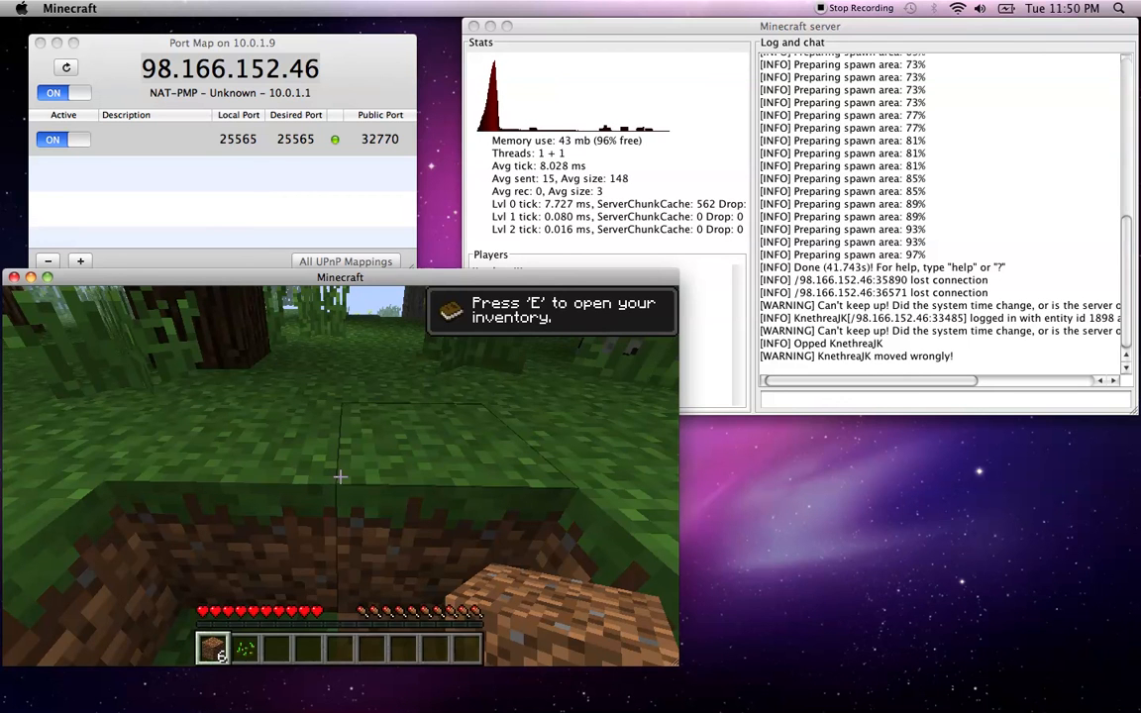
pyautogui.press('t')
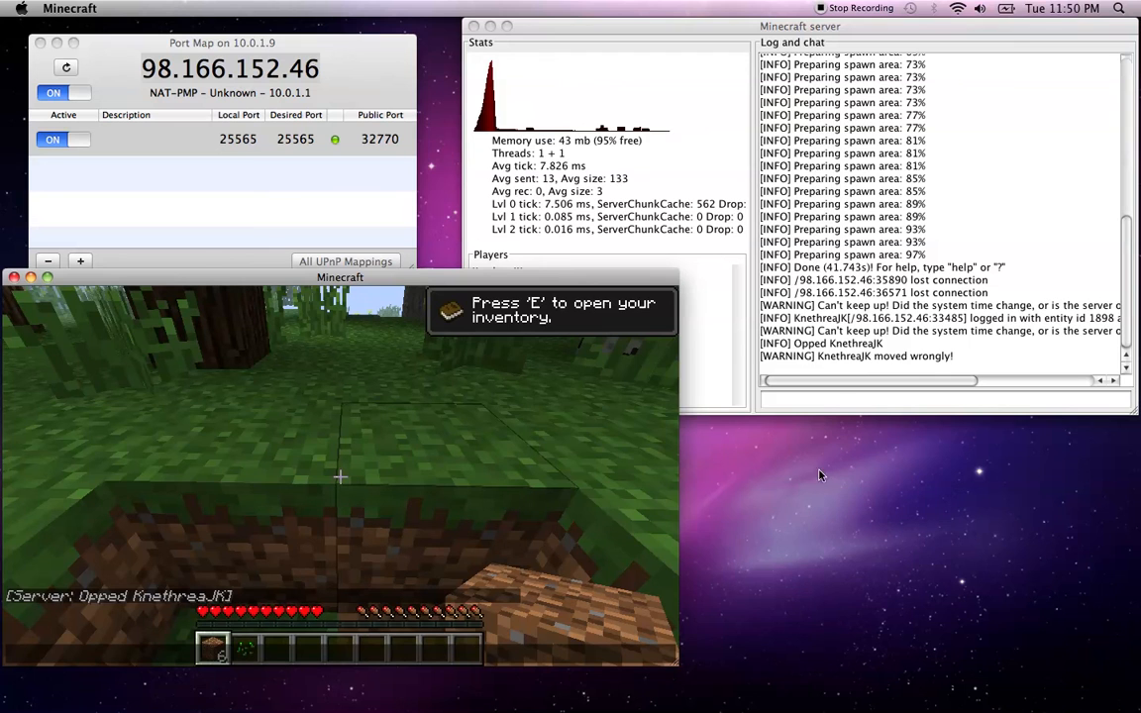
pyautogui.click(818, 402)
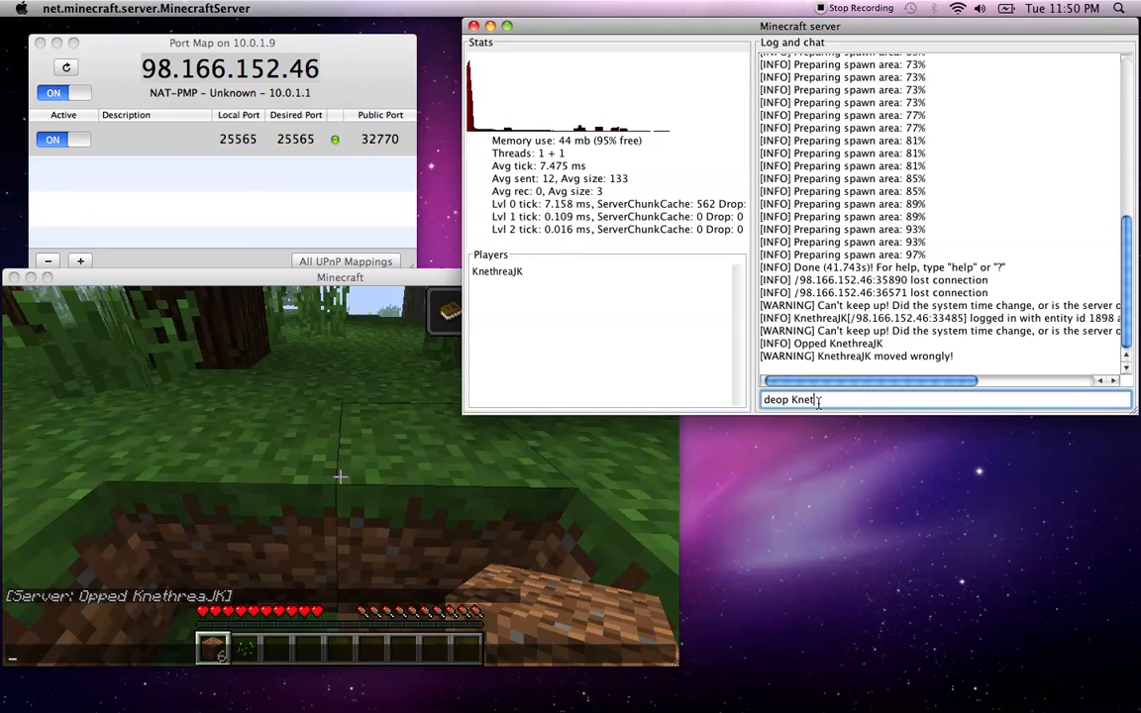
# De-op the player, then kick them so the game shows 'Kicked by an operator.'
pyautogui.press('Return')
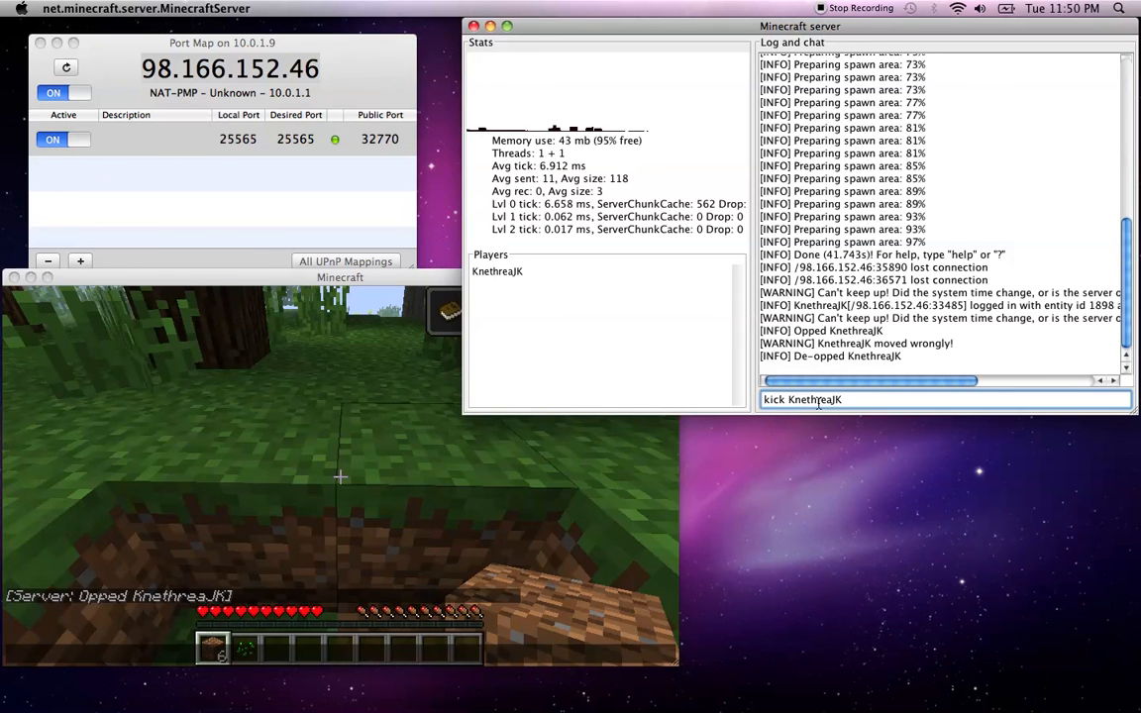
pyautogui.press('Return')
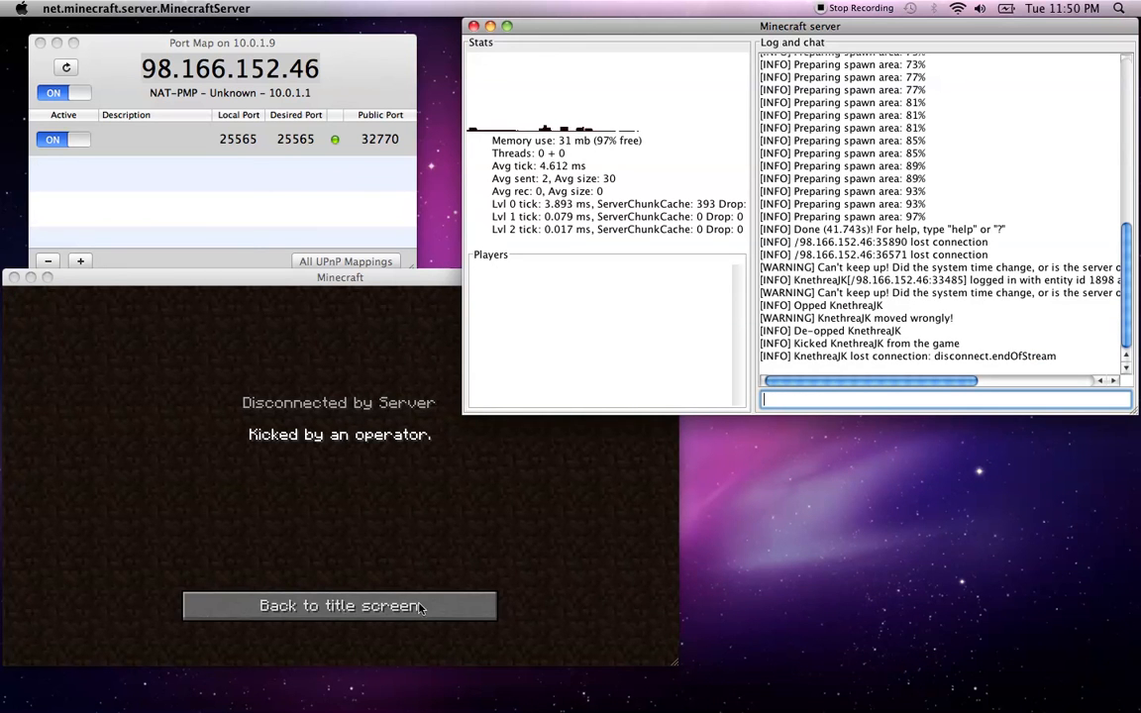
# Rejoin the server from Multiplayer, then ban the player from the console
pyautogui.click(319, 550)
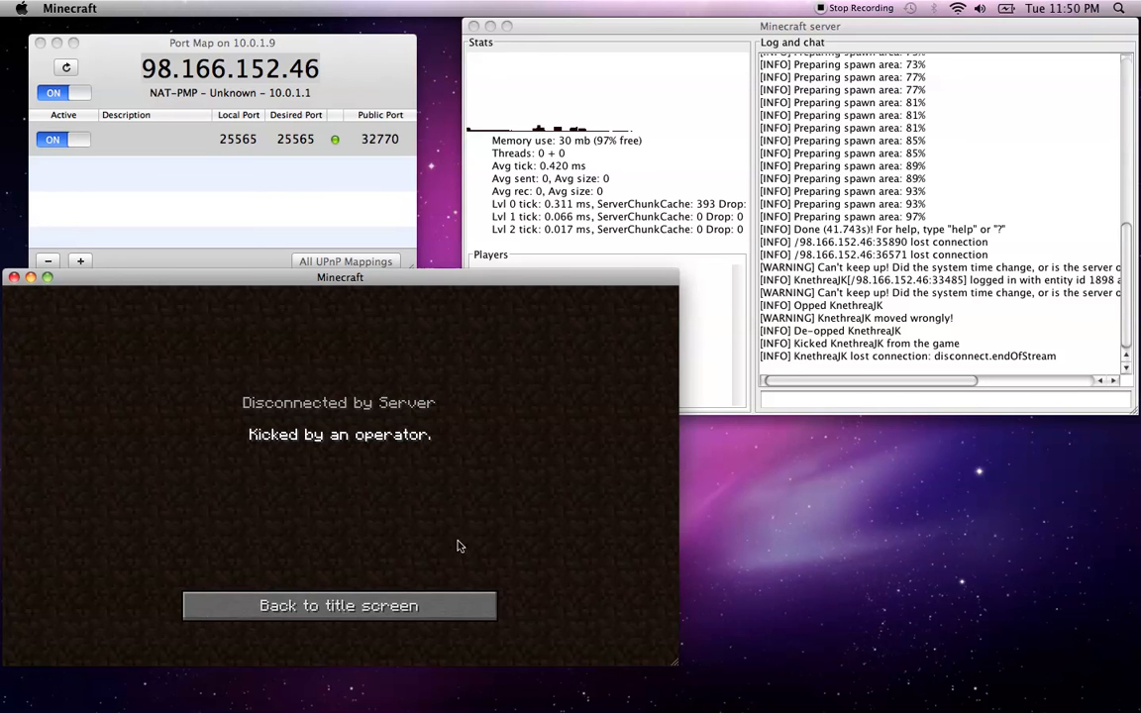
pyautogui.click(461, 601)
pyautogui.click(395, 592)
pyautogui.doubleClick(414, 425)
pyautogui.click(816, 400)
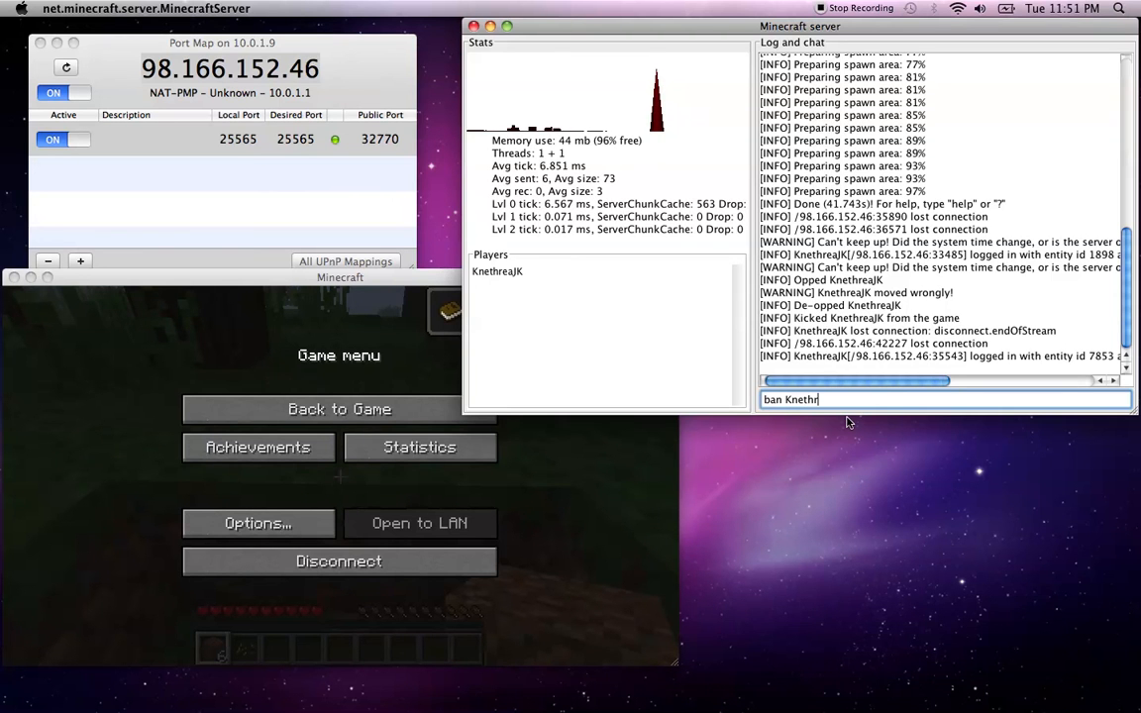
pyautogui.press('Return')
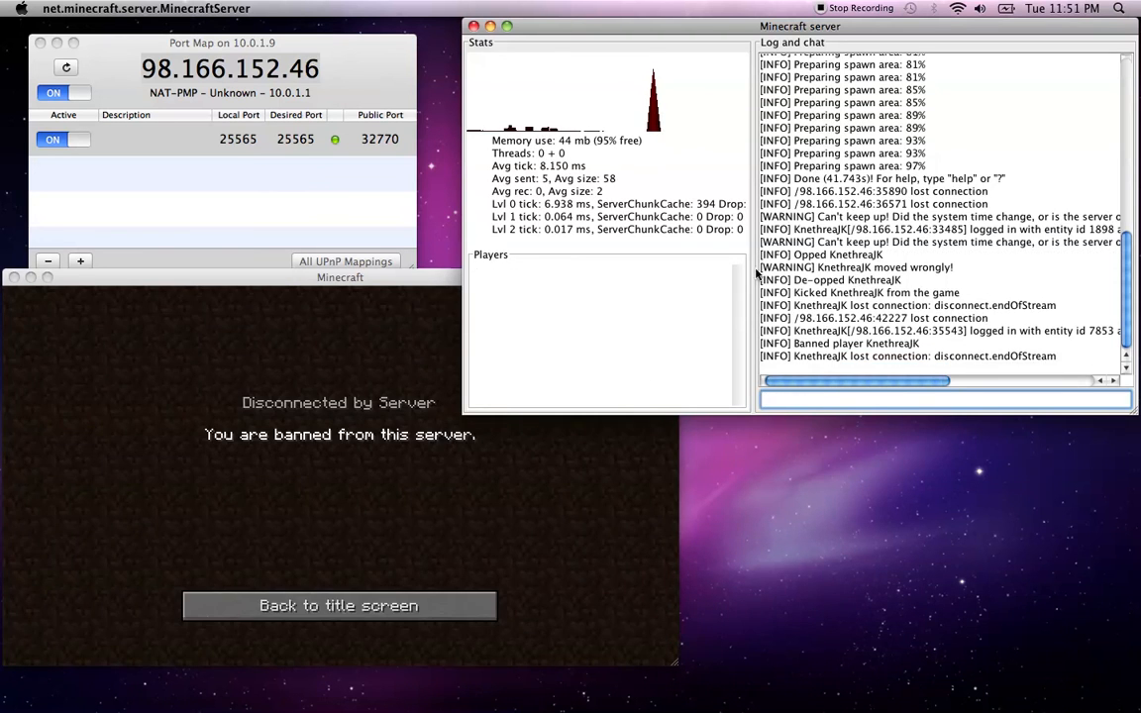
# Retry joining from the multiplayer list and get refused with 'Banned by an operator.'
pyautogui.click(245, 462)
pyautogui.click(382, 604)
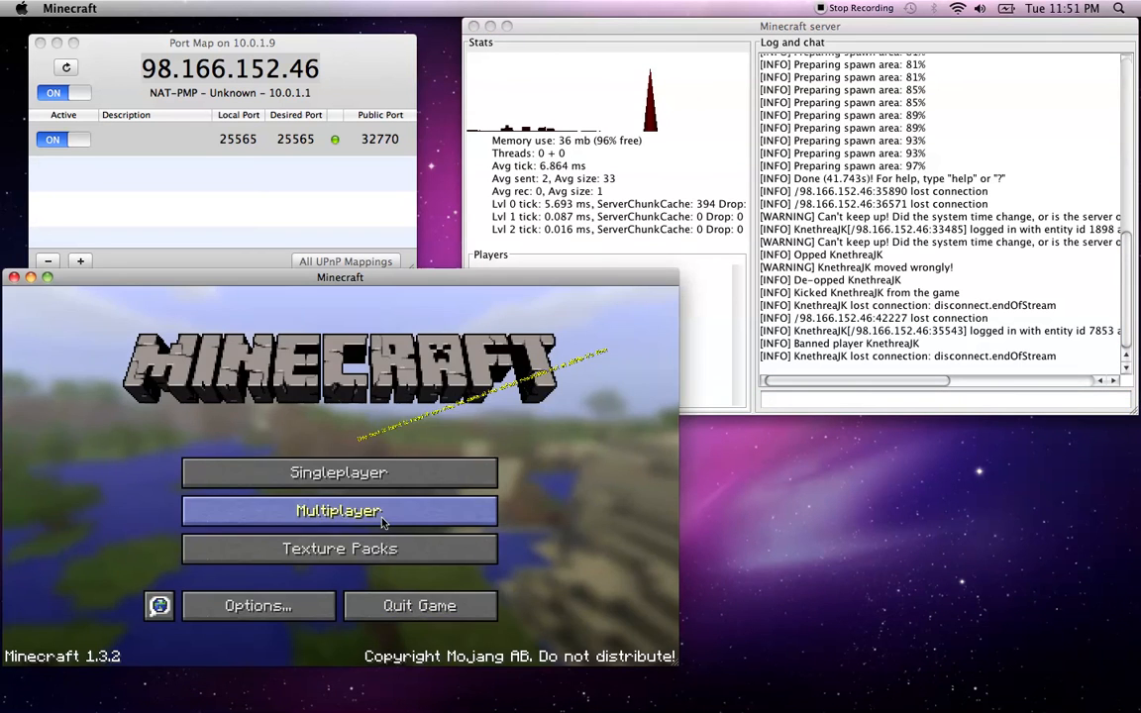
pyautogui.click(391, 509)
pyautogui.doubleClick(403, 437)
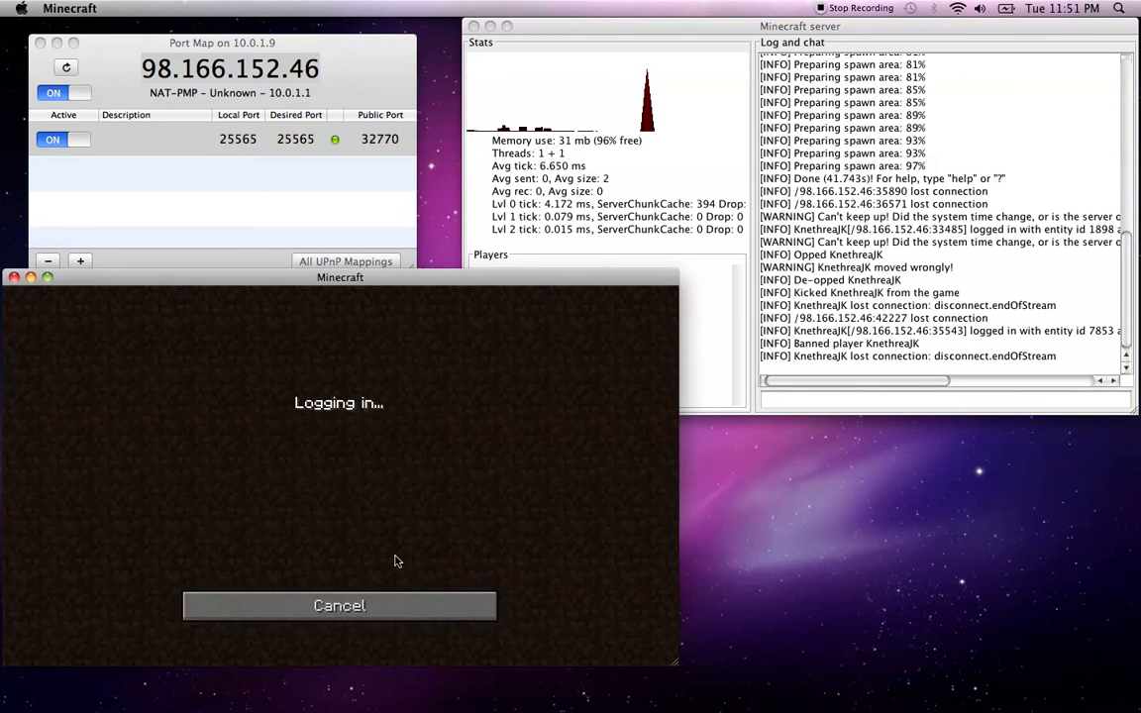
pyautogui.click(395, 600)
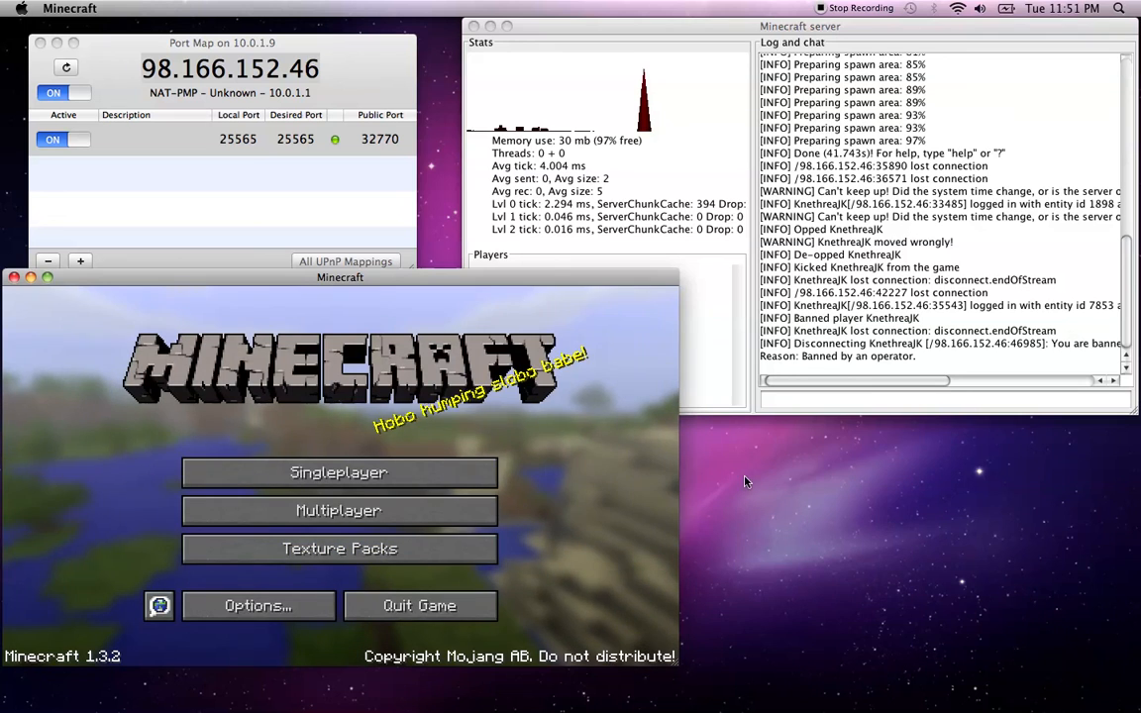
pyautogui.click(862, 399)
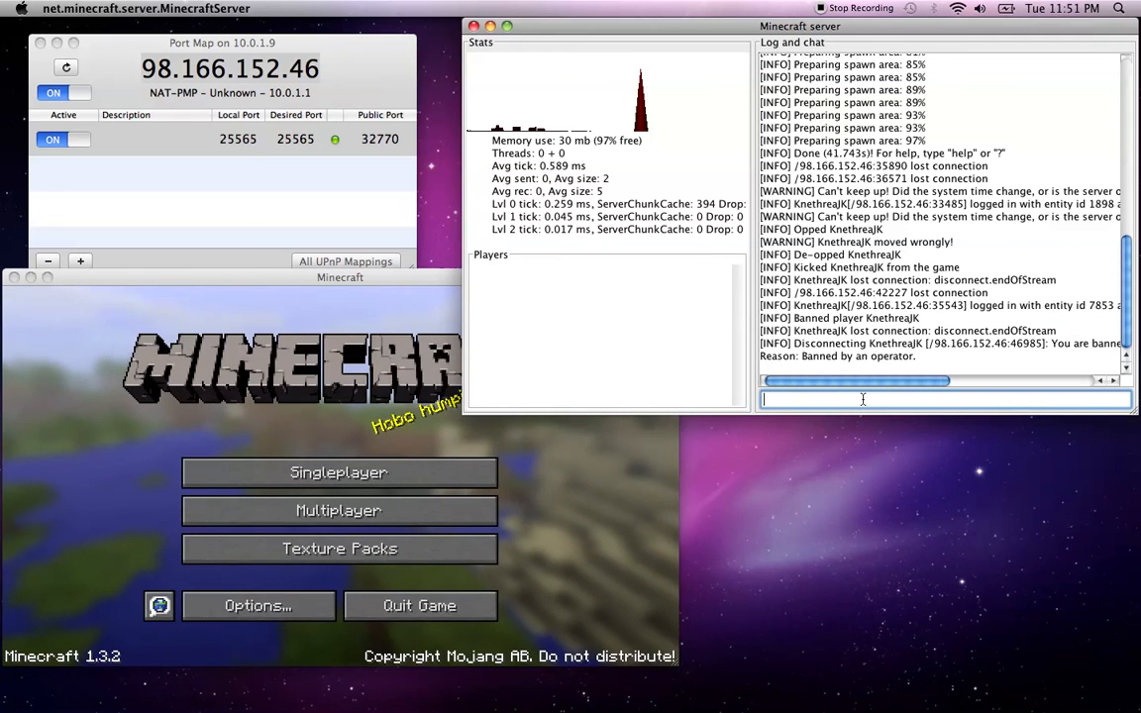
# Pardon the player with the pardon console command and rejoin the server
pyautogui.write('pardo')
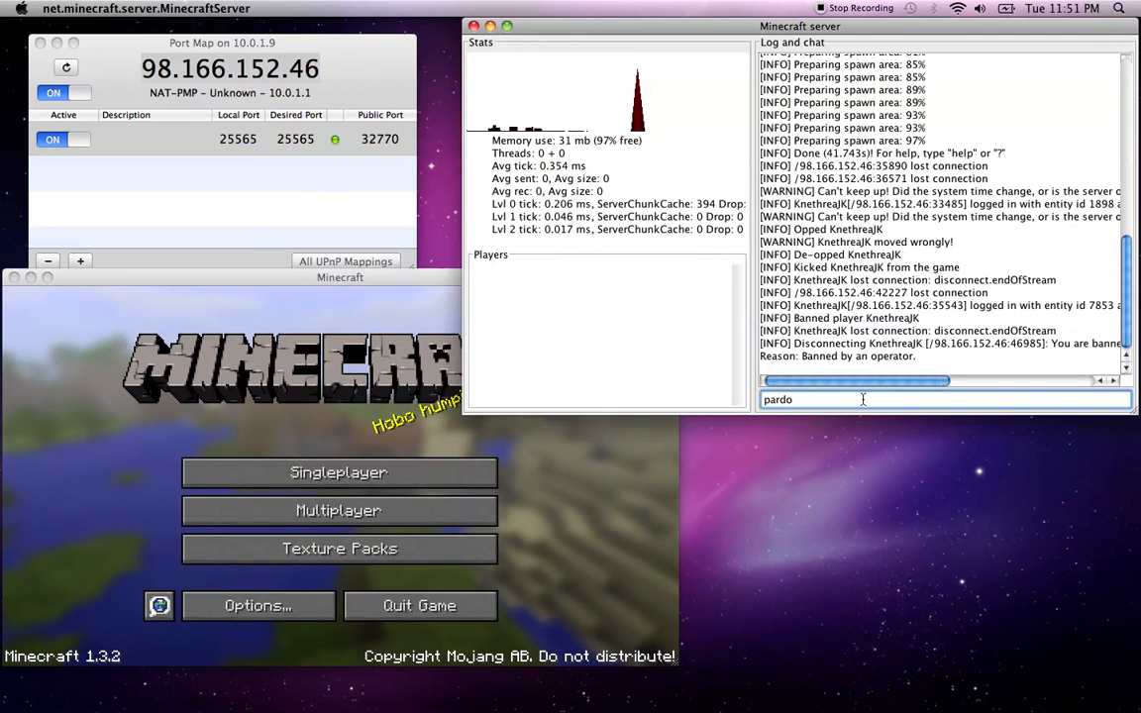
pyautogui.write('n KnethreaJK')
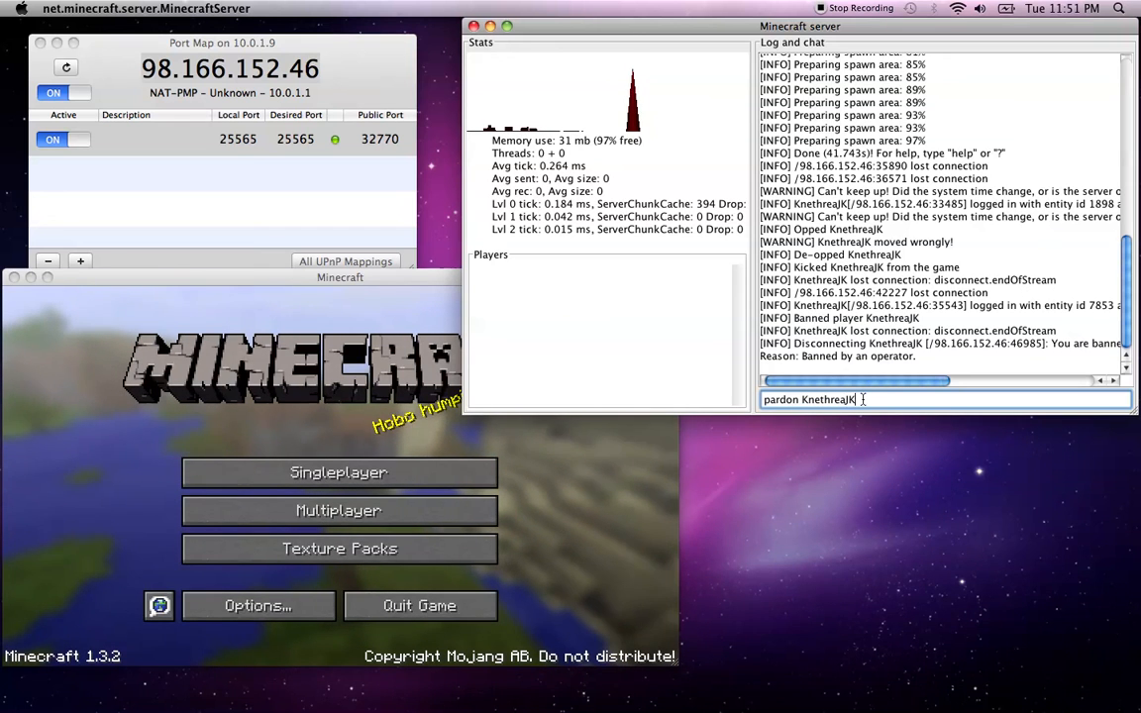
pyautogui.press('Return')
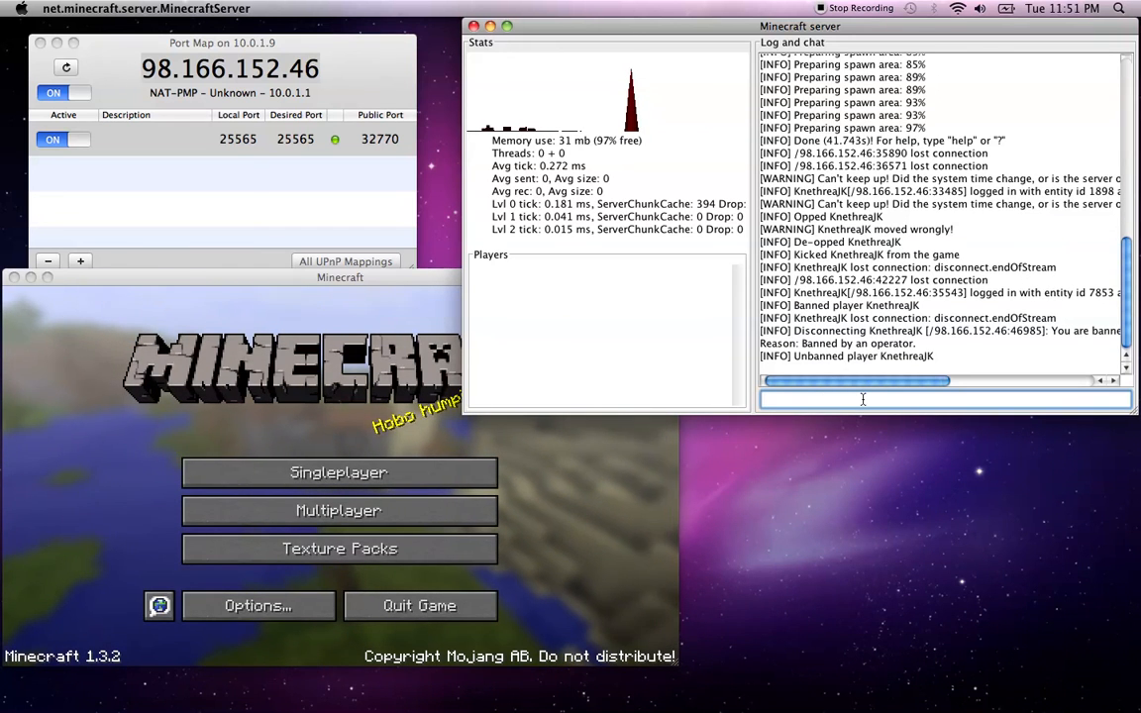
pyautogui.click(348, 525)
pyautogui.click(348, 526)
pyautogui.doubleClick(336, 485)
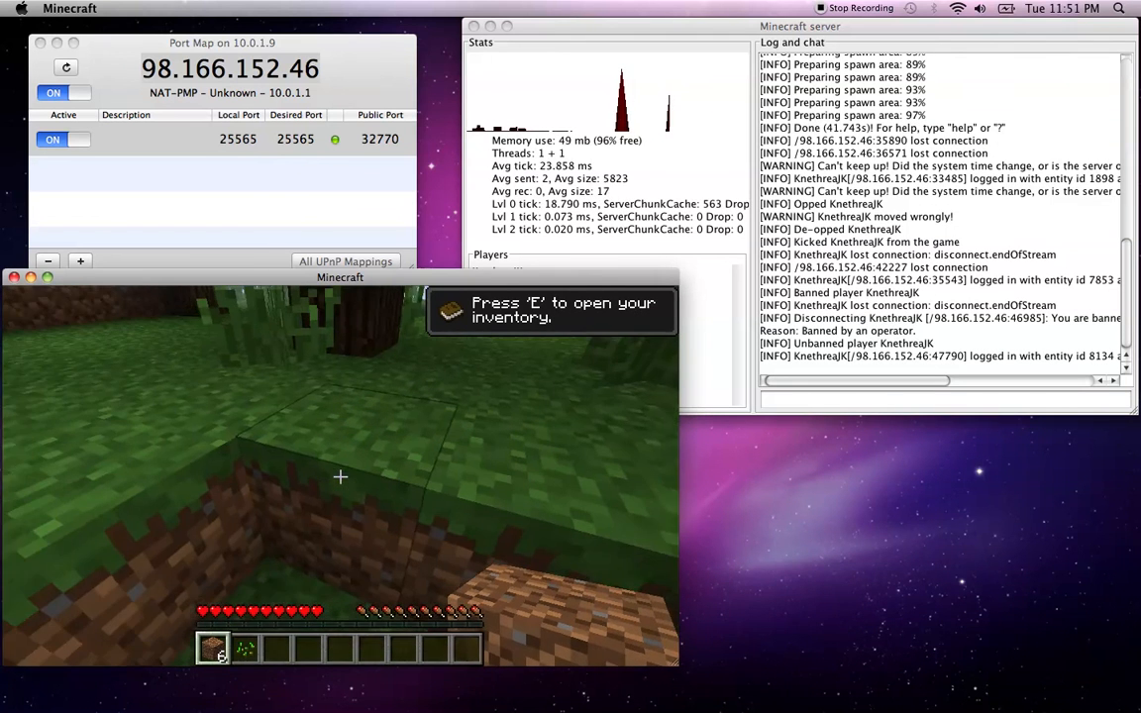
# Mine grass blocks and walk out of the dirt hole past the birch
pyautogui.click(340, 476)
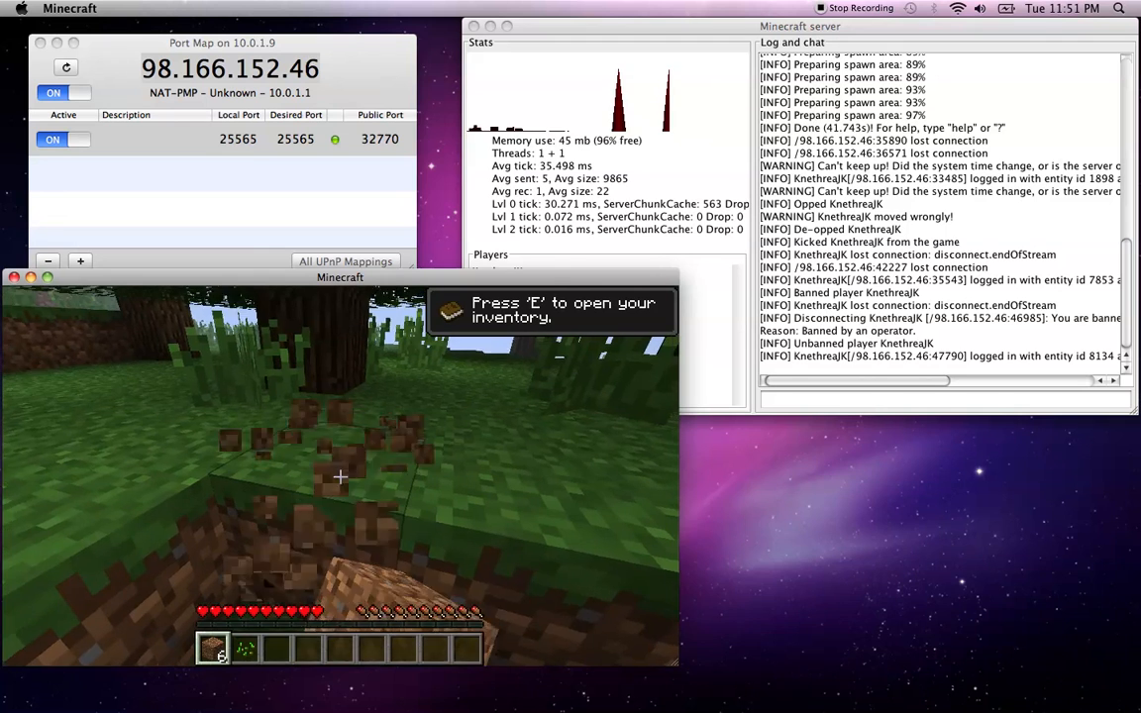
pyautogui.click(340, 476)
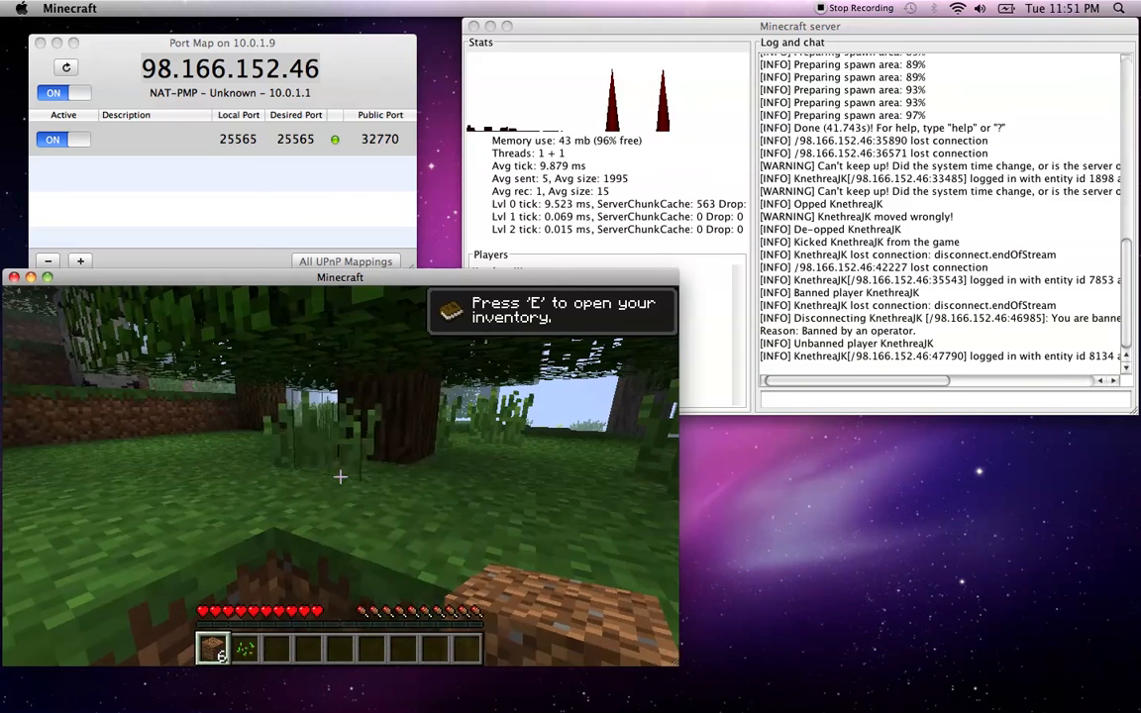
pyautogui.press('w')
pyautogui.click(340, 476)
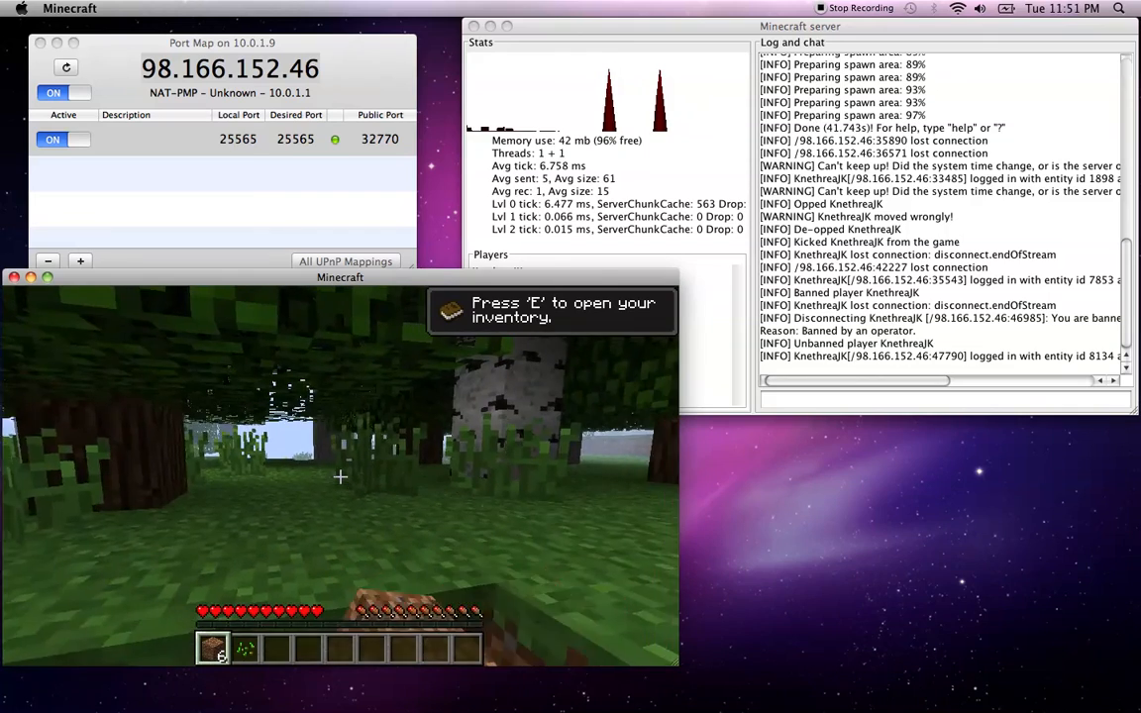
pyautogui.click(340, 476)
pyautogui.click(339, 476)
pyautogui.press('w')
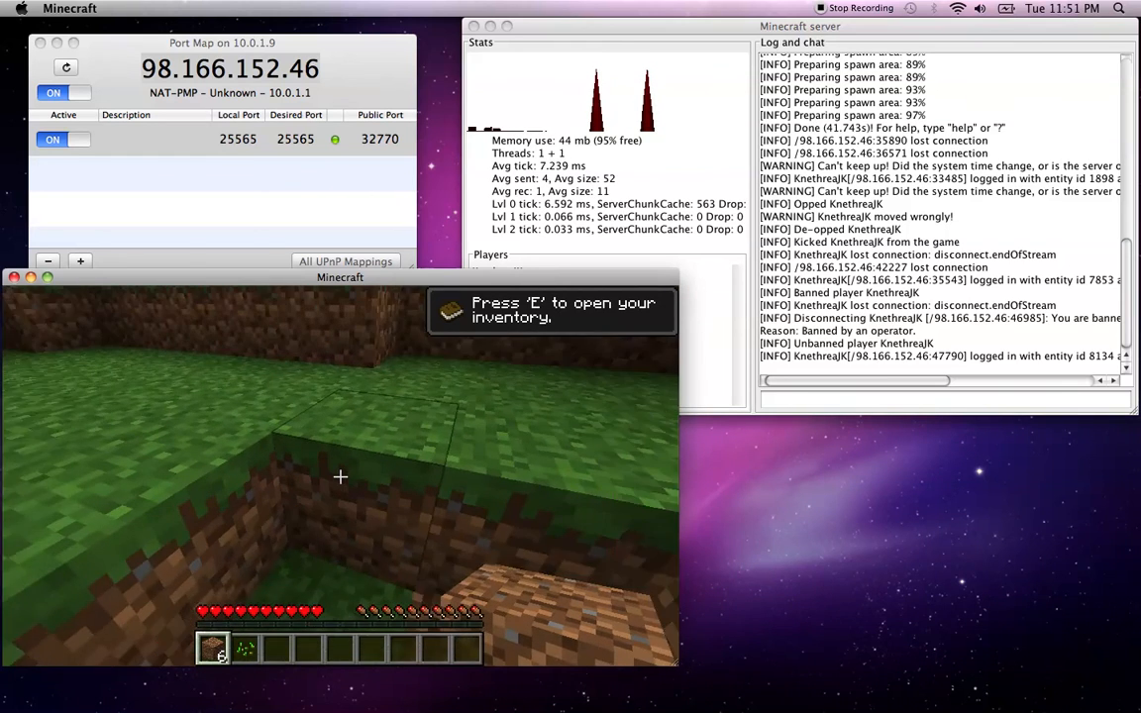
pyautogui.click(339, 476)
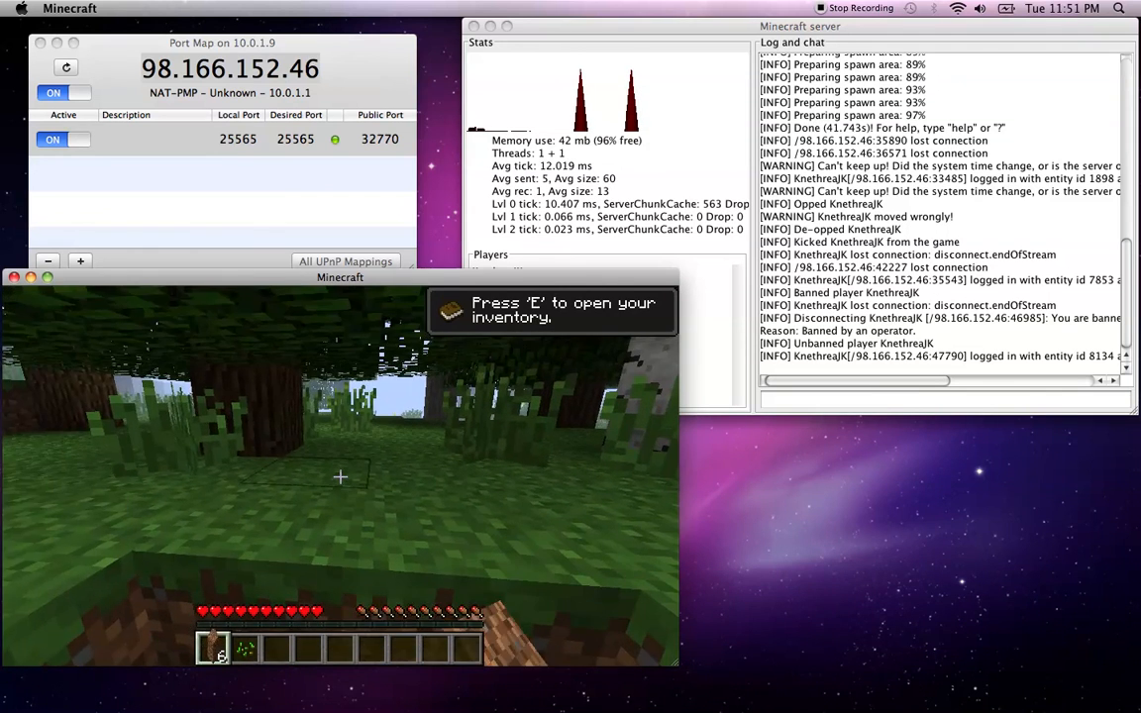
# Place a dirt block and break it back up, twice
pyautogui.rightClick(340, 476)
pyautogui.click(340, 477)
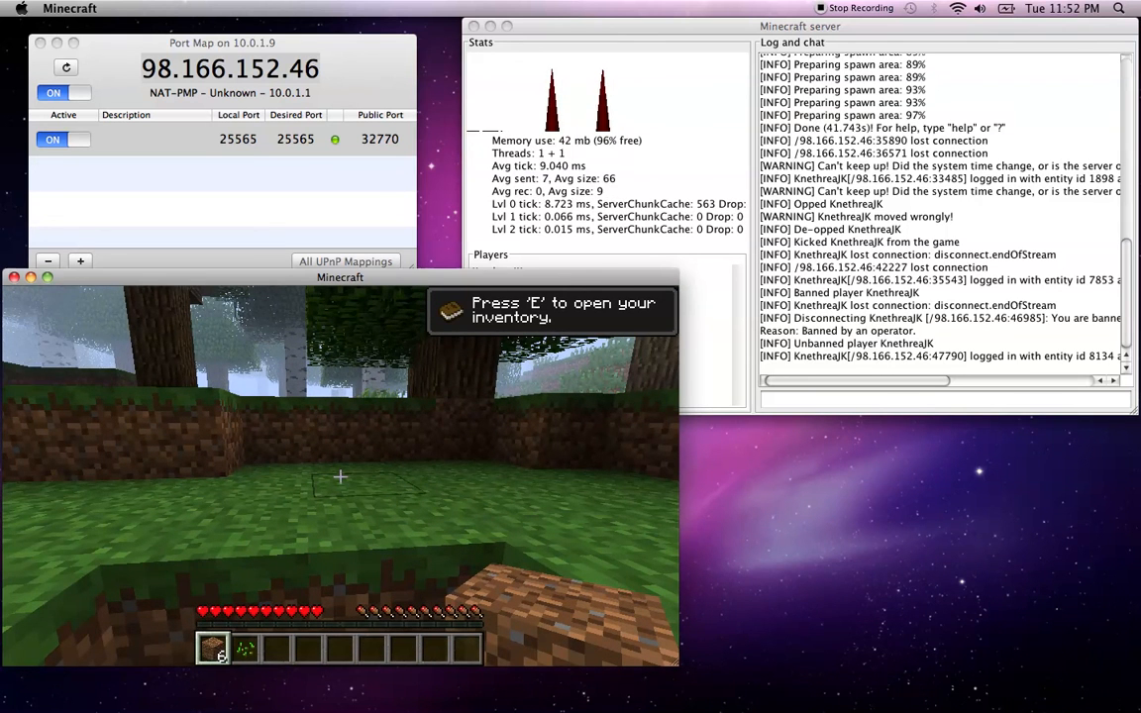
pyautogui.rightClick(339, 477)
pyautogui.click(340, 477)
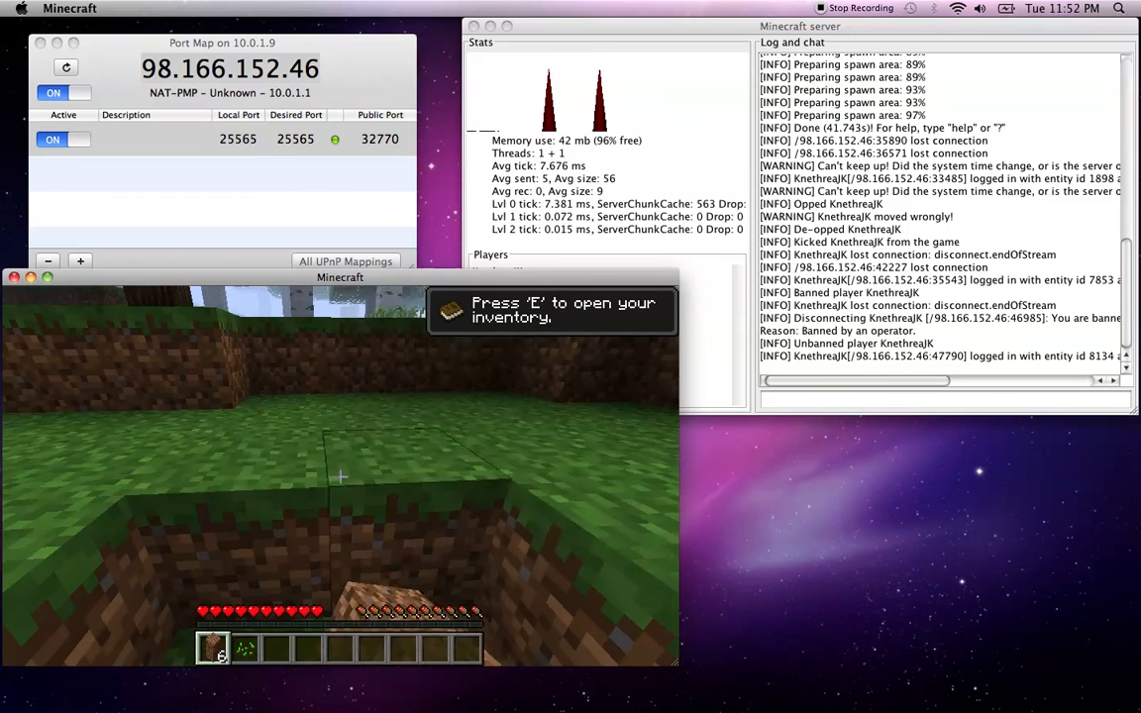
pyautogui.press('t')
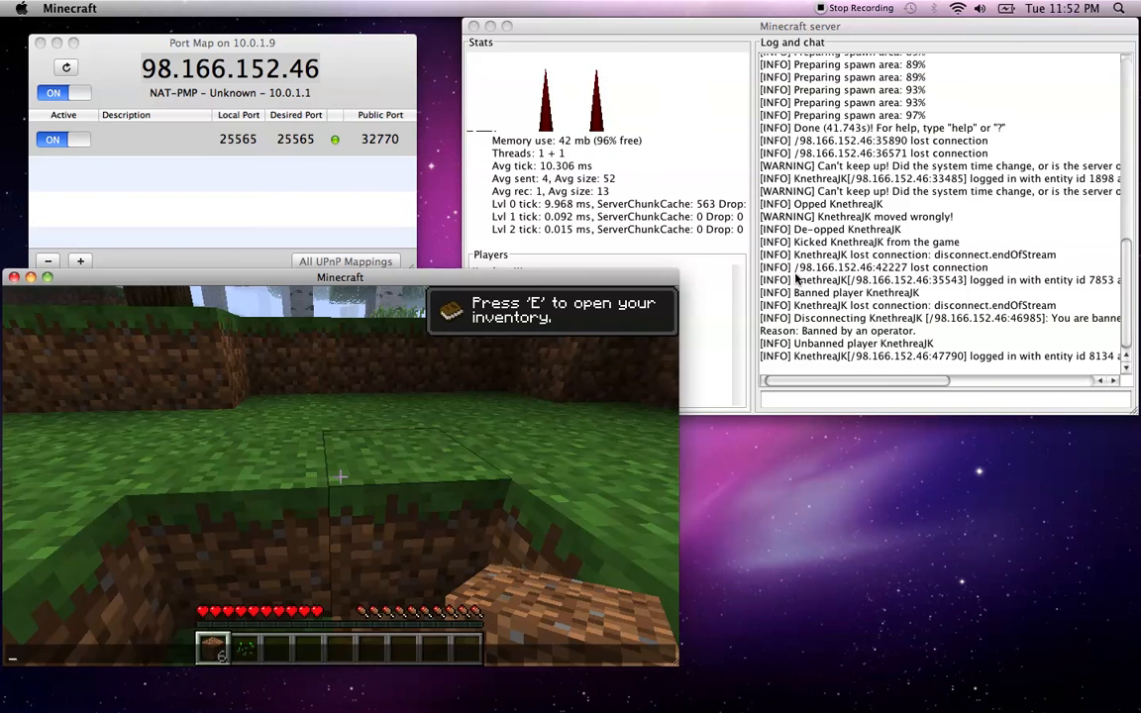